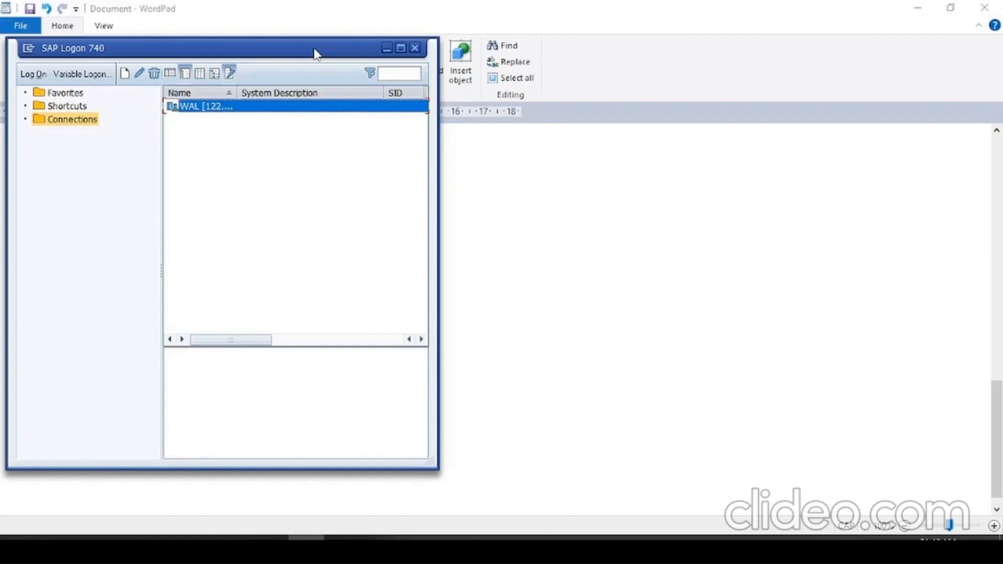
- Switch to WordPad and complete the second question line with "Steps involved inAPP Configuration"
key("alt+Tab")
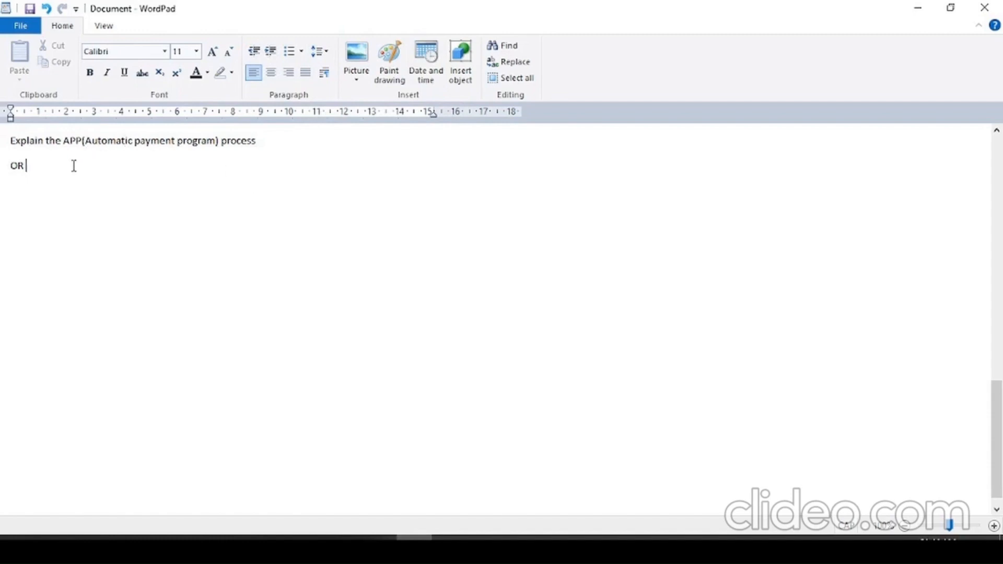
type("Steps involved inAPP C")
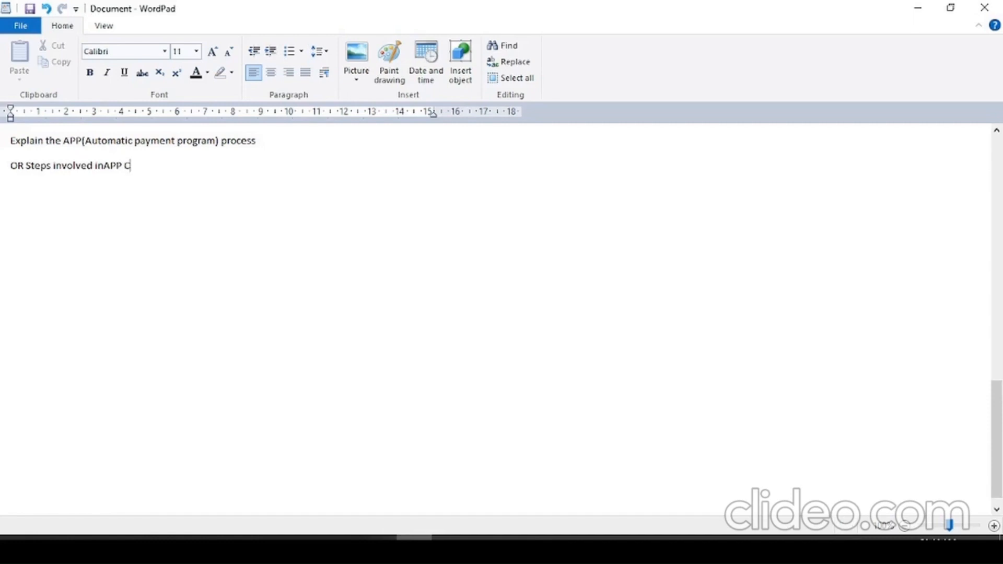
type("onfiguration")
- Add the question line "OR Tell met the FBZP" and insert the missing space before "APP" in the line above
key("Return")
type("OR ")
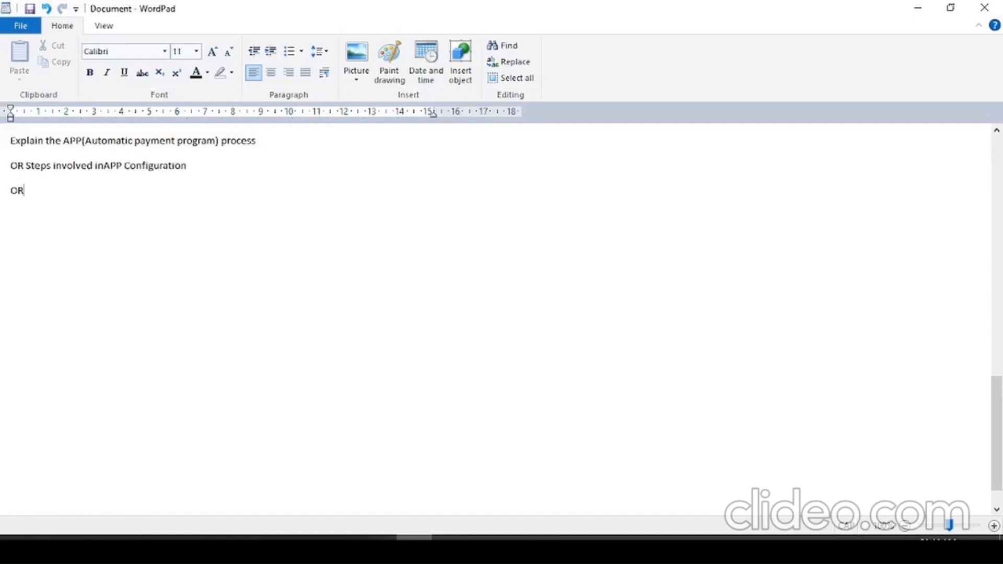
type("Tell met the")
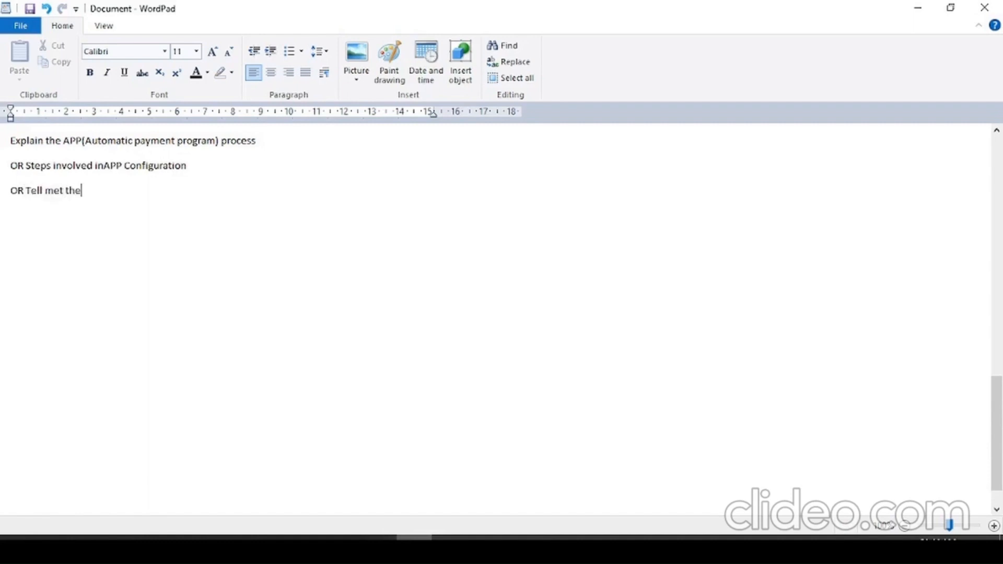
type(" FBZP")
left_click(108, 165)
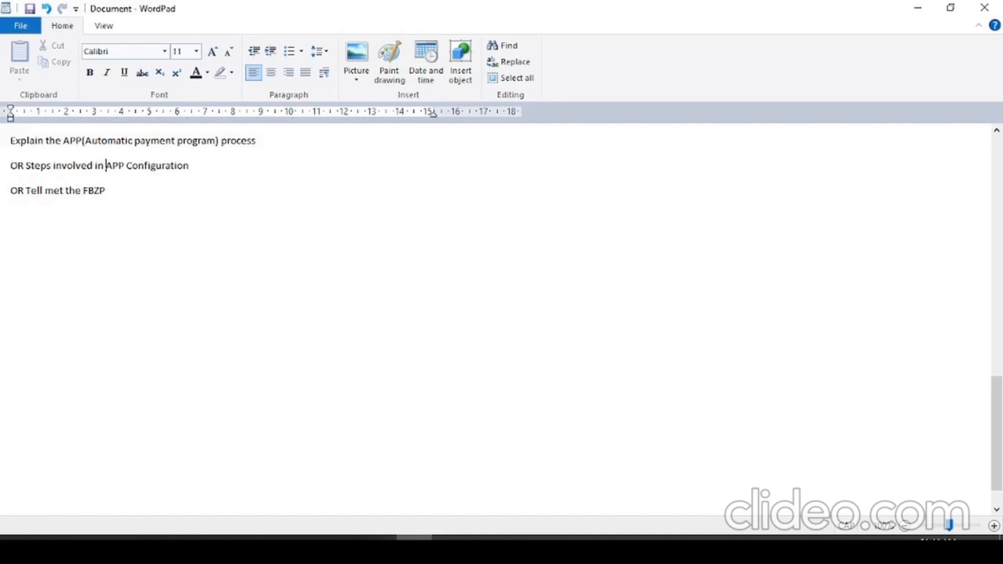
- Switch to SAP Logon and log on to the WAL system with the saved user name and the account password
key("alt+Tab")
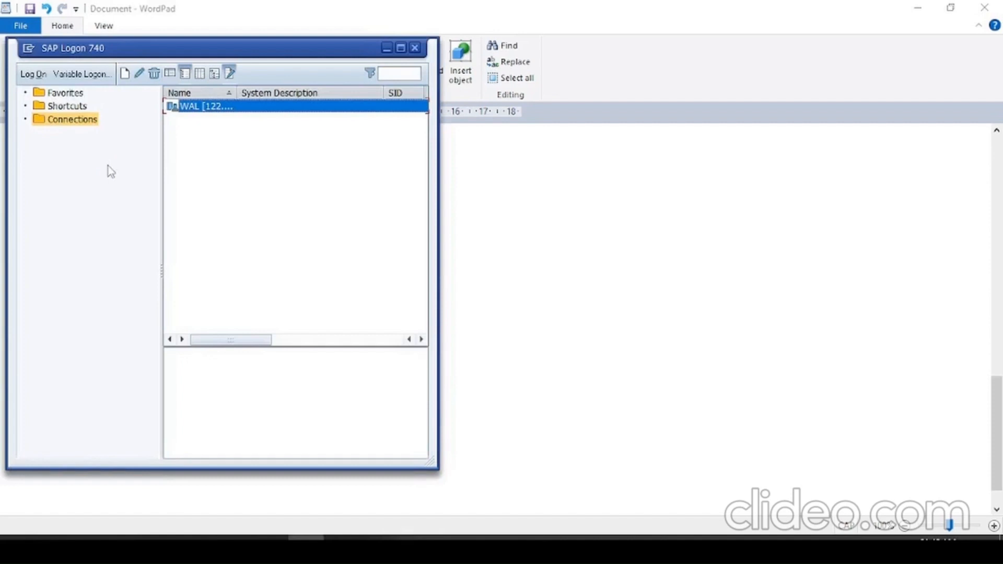
key("Down")
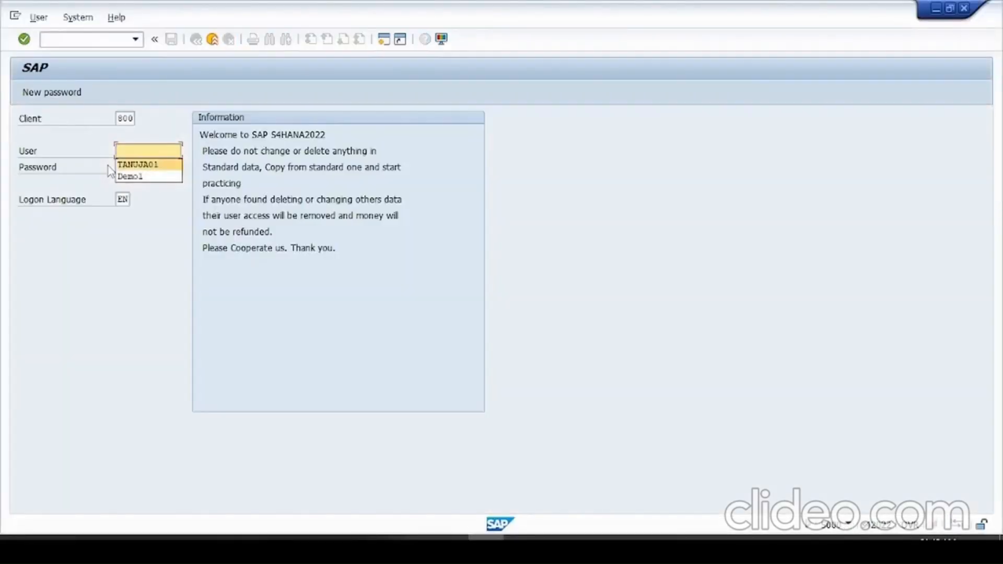
key("Tab")
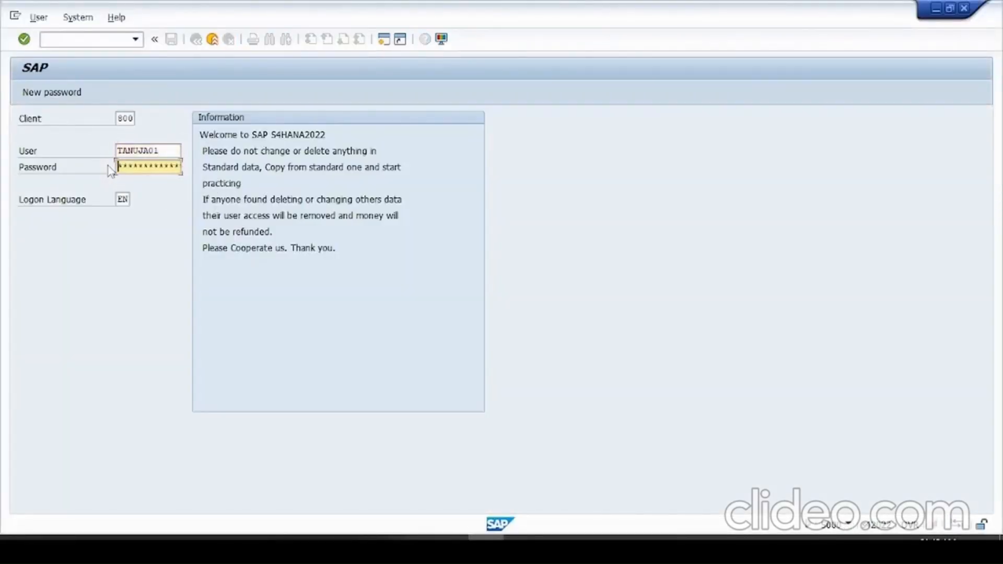
type("*********")
key("Return")
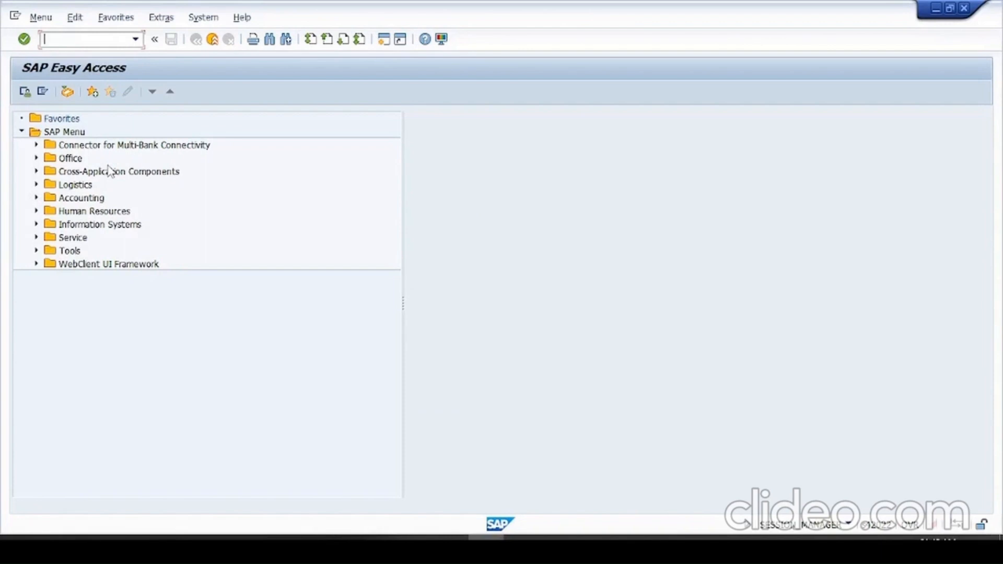
- Open transaction FBZP to maintain the payment program
type("FBZP")
key("Return")
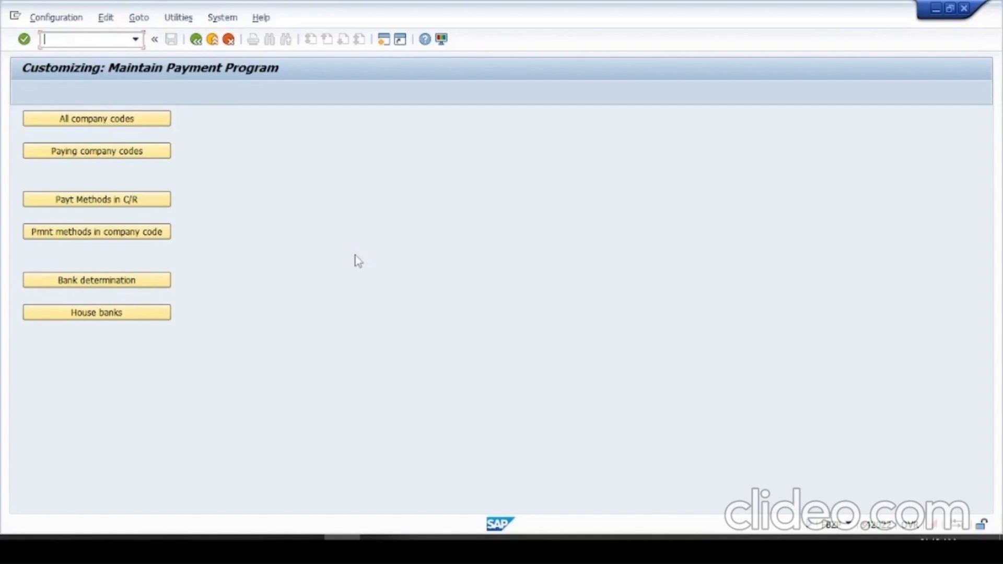
left_click(67, 119)
- Switch to WordPad and begin the answer with "Before running F110 first we need to configue FBZP."
key("alt+Tab")
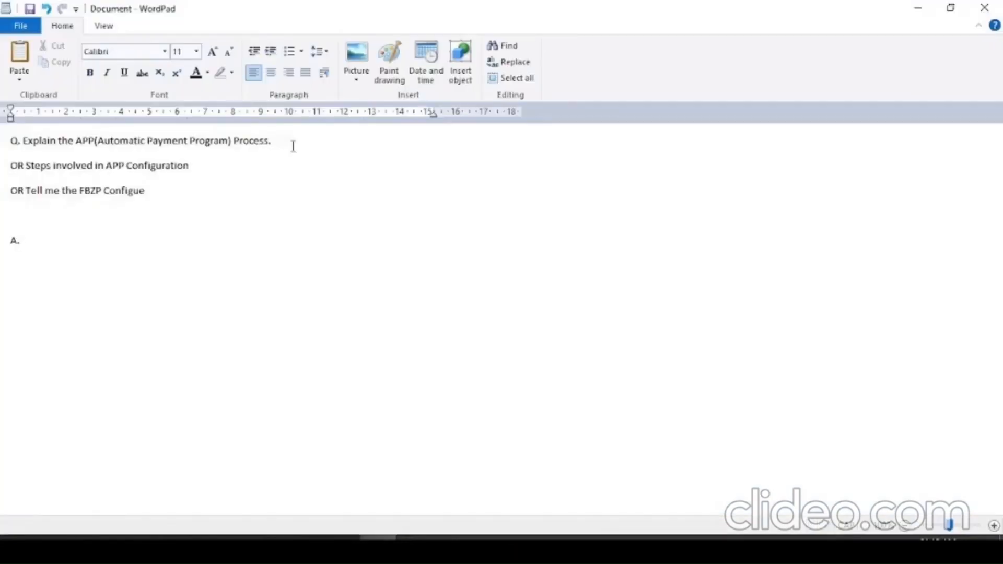
type("Before running ")
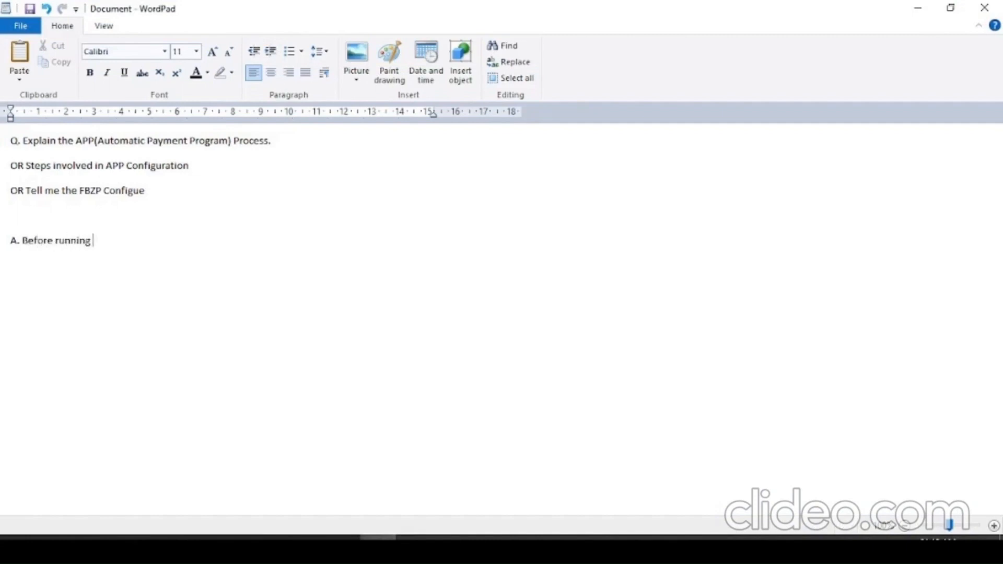
type("F11P")
key("BackSpace")
key("BackSpace")
type("0")
key("Caps_Lock")
type("first we need t")
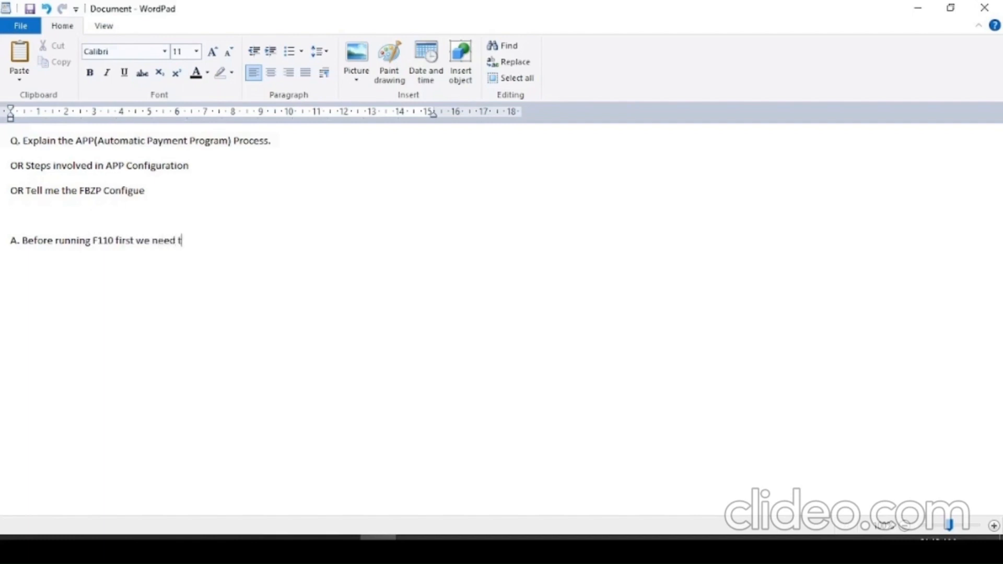
type("o configue")
key("Caps_Lock")
type("FBZP.")
key("Return")
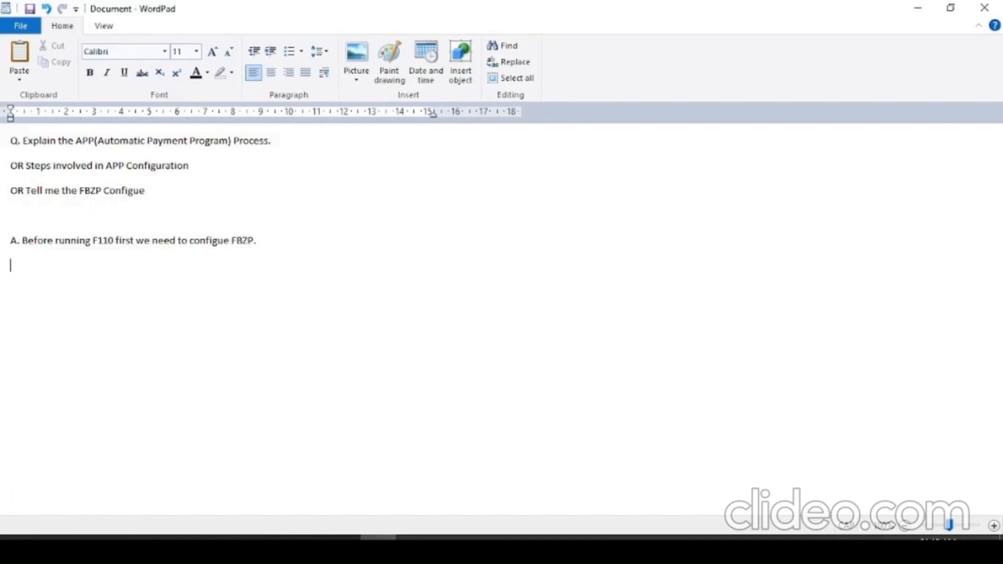
- Write the first configuration heading as "1. Setup All company code for the payment transaction (2)"
type("1. S")
key("Caps_Lock")
type("etup AL")
key("Caps_Lock")
key("BackSpace")
key("BackSpace")
key("Caps_Lock")
type("A")
key("Caps_Lock")
type("ll compnay")
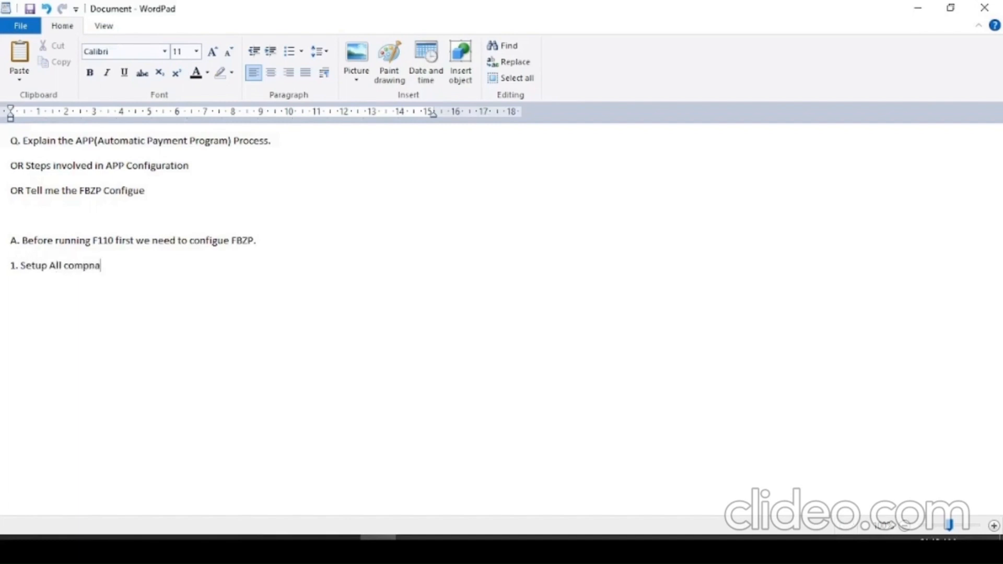
key("BackSpace")
key("BackSpace")
key("BackSpace")
key("BackSpace")
type("any code for the payment ")
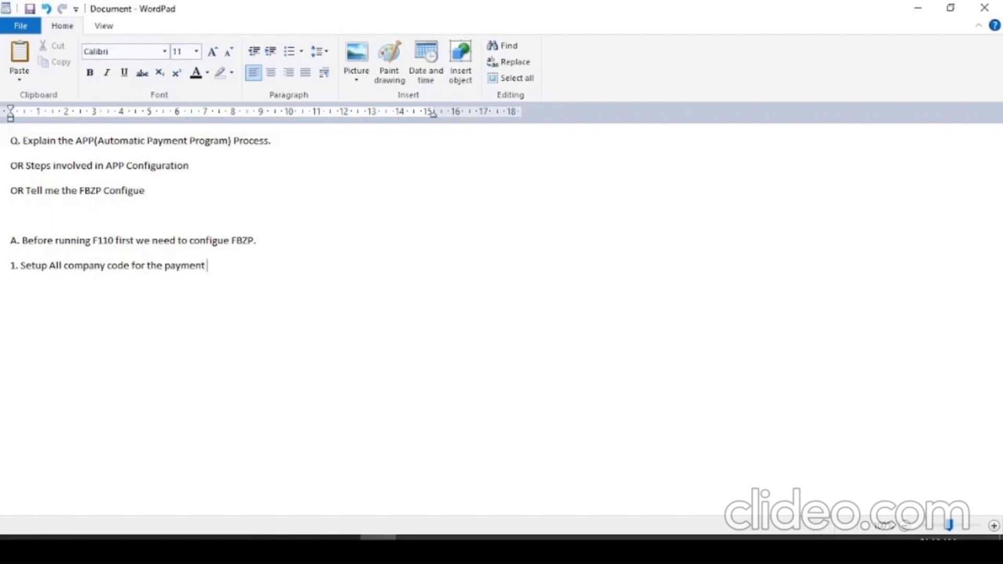
type("transaction (2)")
- Underline the whole heading of step 1 and start a new line below it
left_click_drag(280, 268, 21, 269)
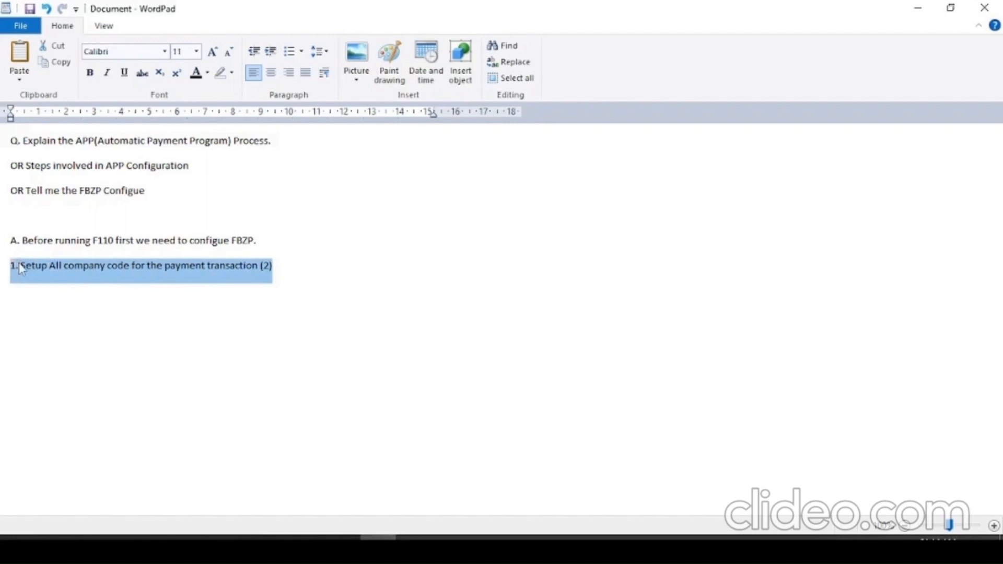
key("ctrl+u")
left_click(310, 267)
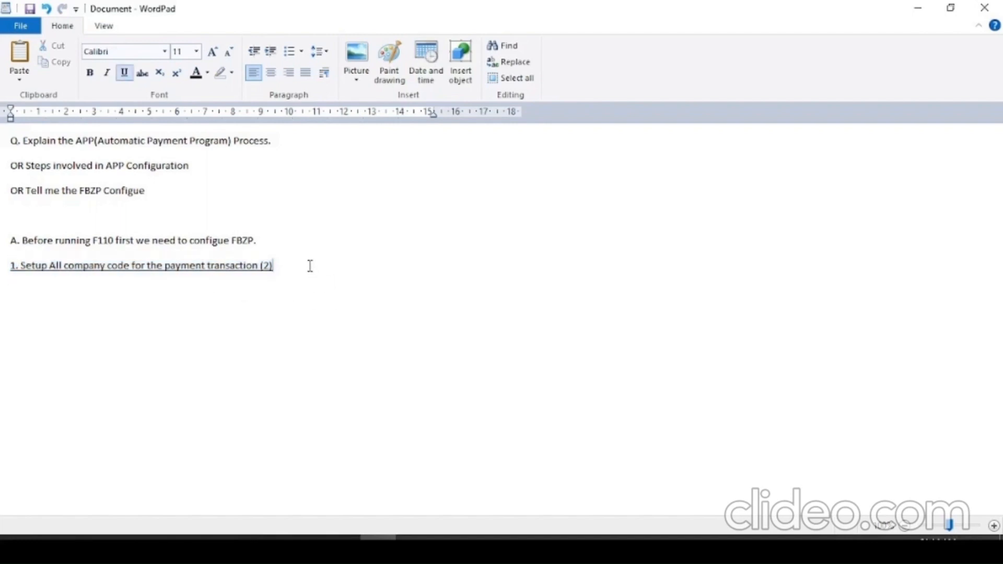
key("Return")
- Switch to SAP and start a new entry for company code 2610 under All company codes
key("alt+Tab")
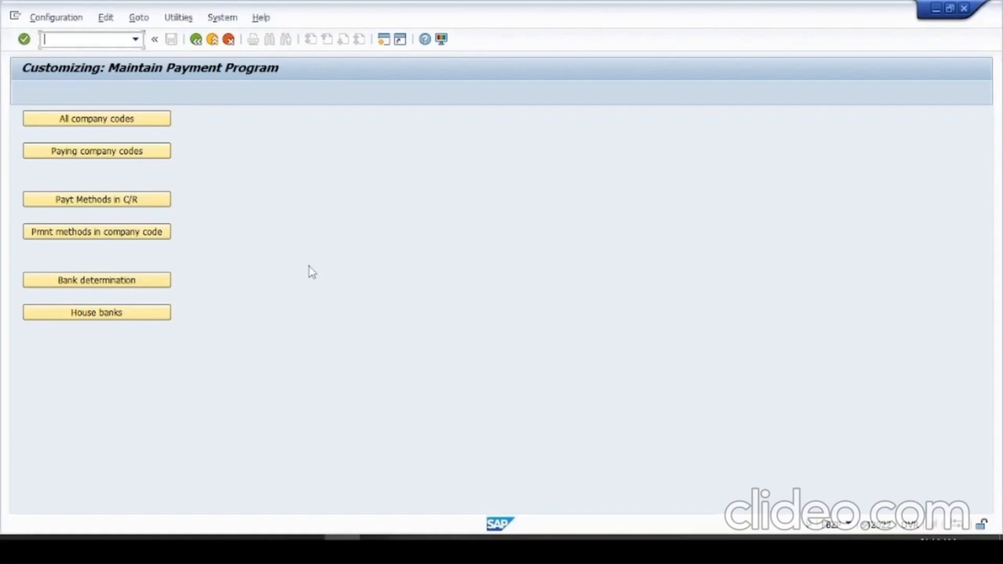
left_click(94, 119)
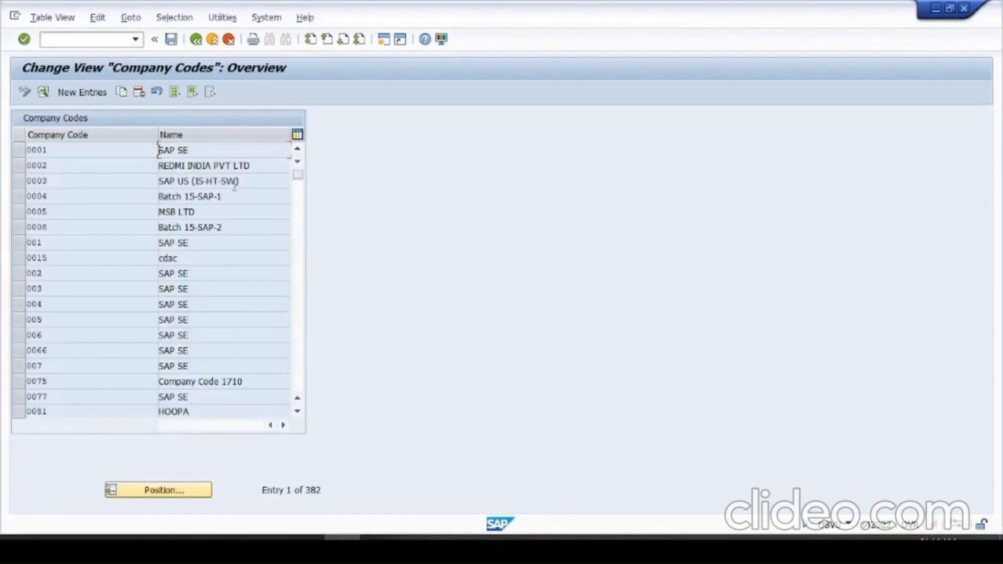
left_click(84, 92)
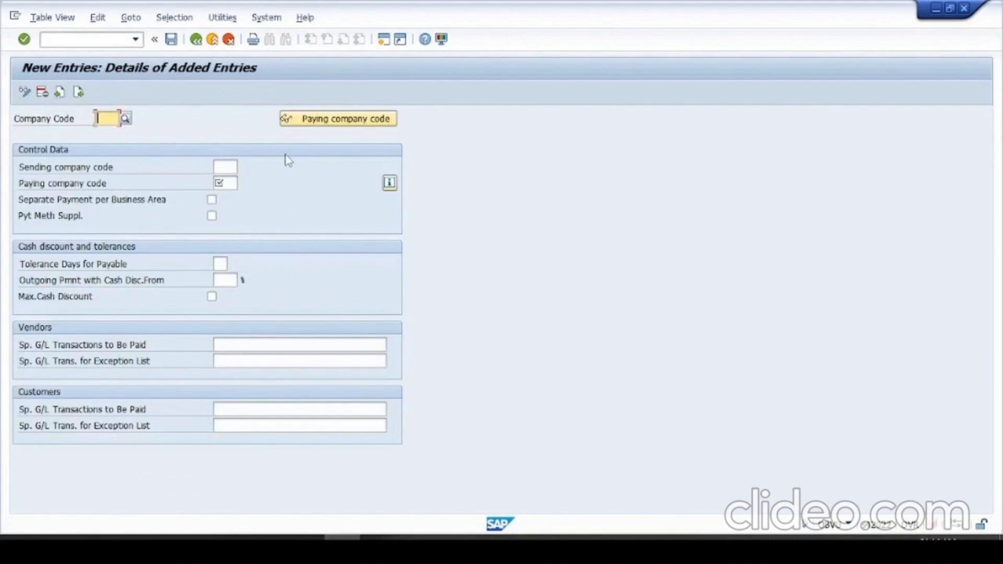
type("2610")
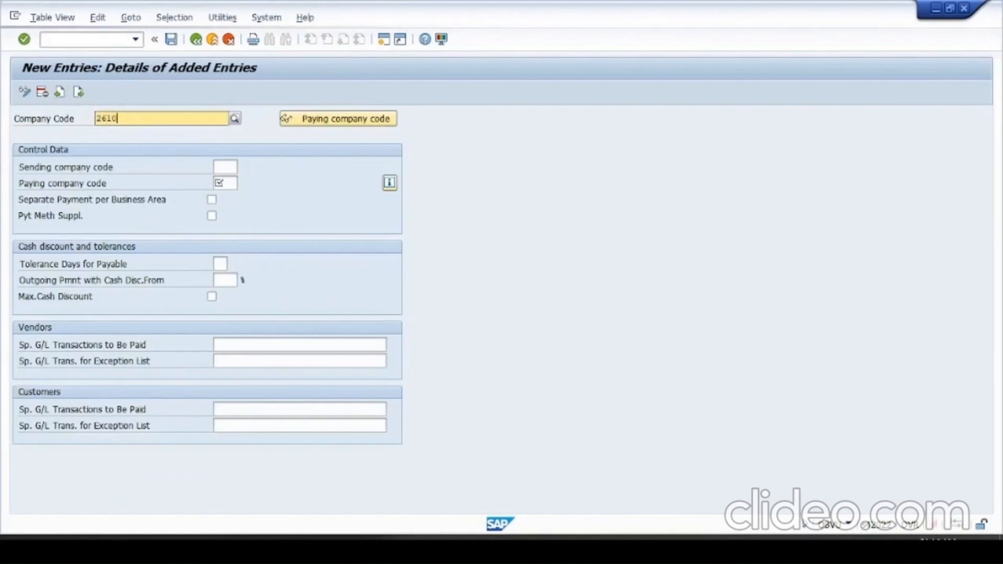
key("Down")
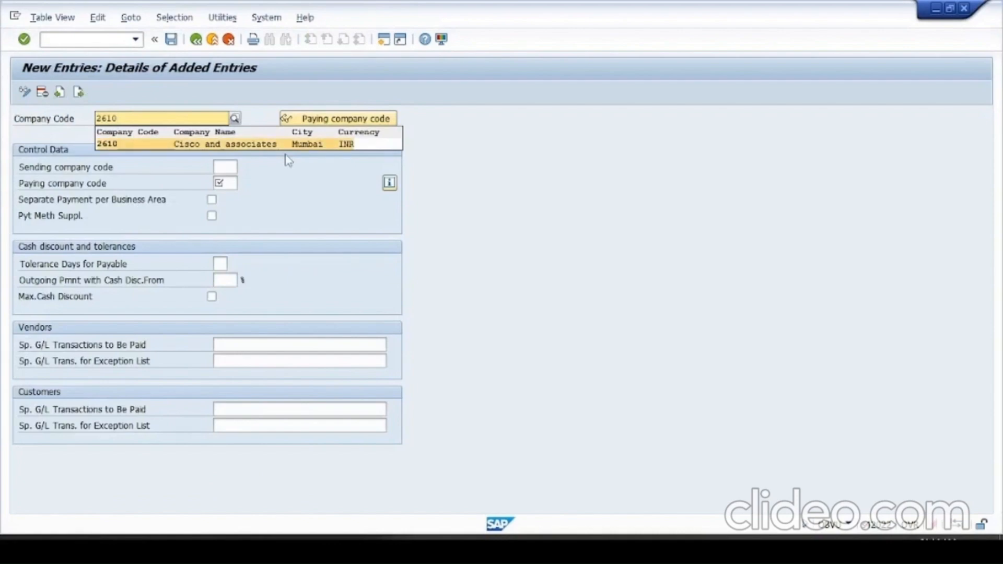
key("Return")
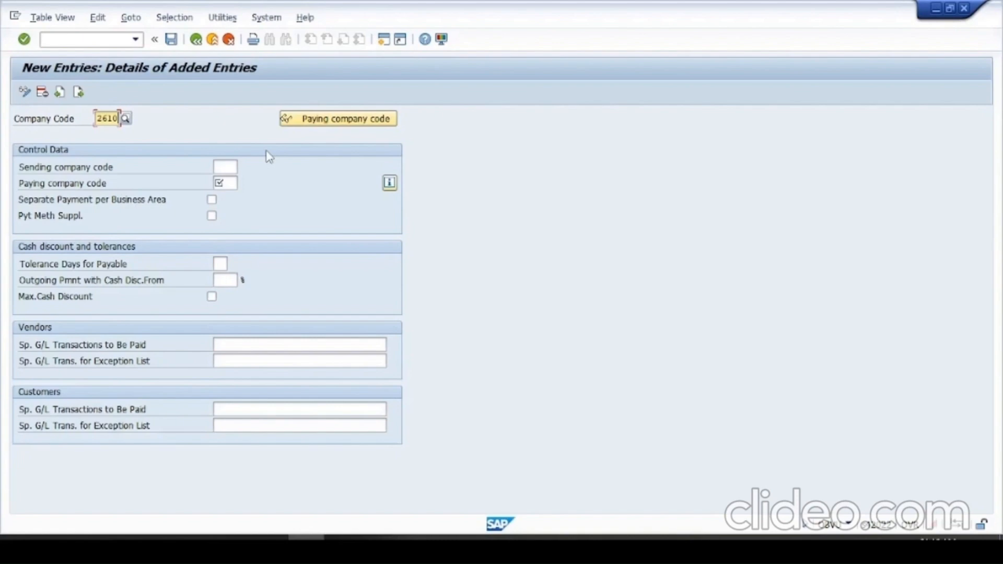
- Switch to WordPad and write, without underlining, "a. Here we specify all the co. code that we want to include in our APP."
key("alt+Tab")
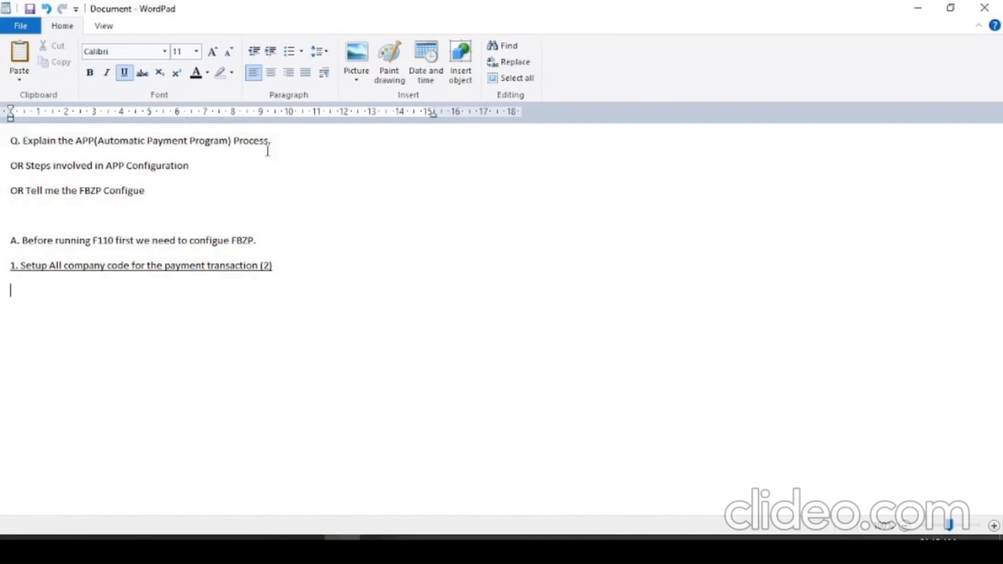
type("a")
type(" Here")
key("BackSpace")
key("BackSpace")
key("BackSpace")
key("BackSpace")
key("BackSpace")
type("..")
key("BackSpace")
key("BackSpace")
key("ctrl+u")
type("a. Here w")
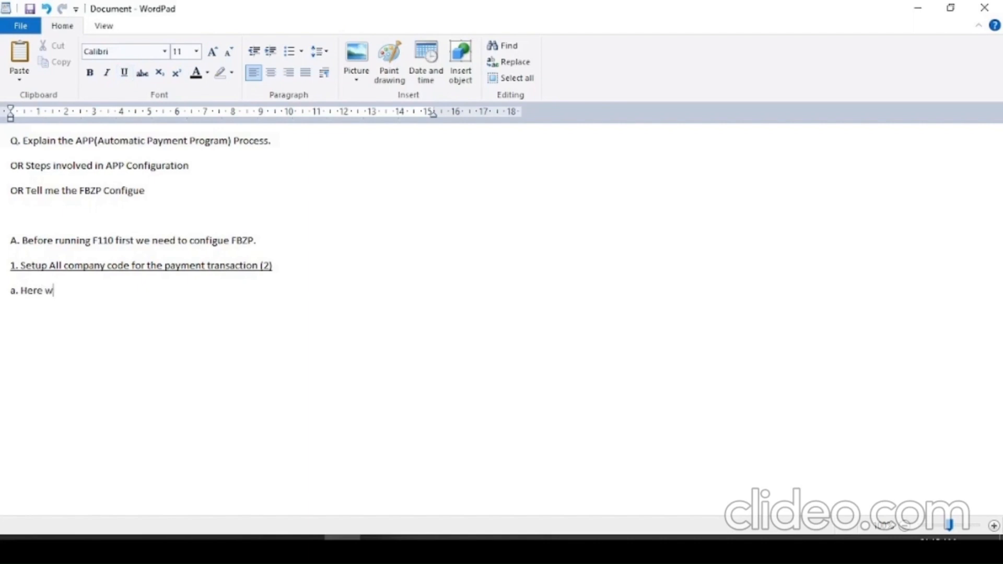
type("e specify all the co. code th")
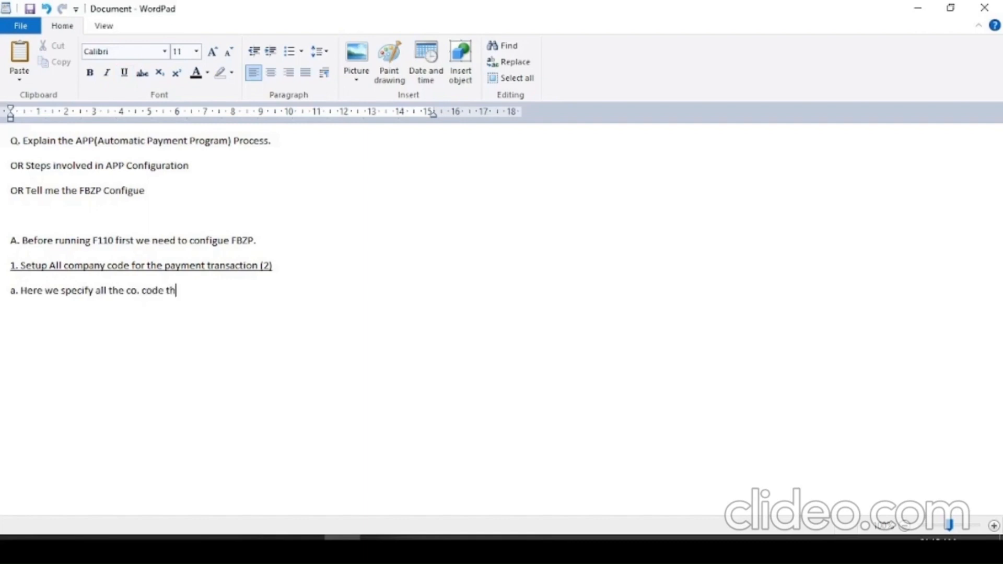
type("at we want to include ")
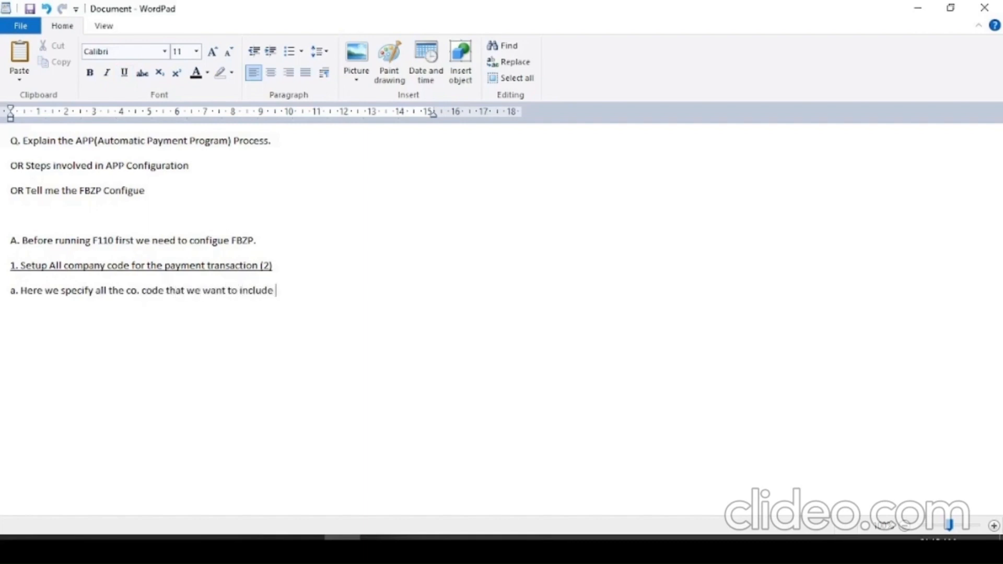
type("in our")
key("BackSpace")
type("r APP.")
- Add the next point on a new line as "b. Paying co. code and Sending co."
key("Return")
type("B")
key("Caps_Lock")
key("BackSpace")
type("b.")
key("Caps_Lock")
type("P")
key("Caps_Lock")
type("aying co. cod")
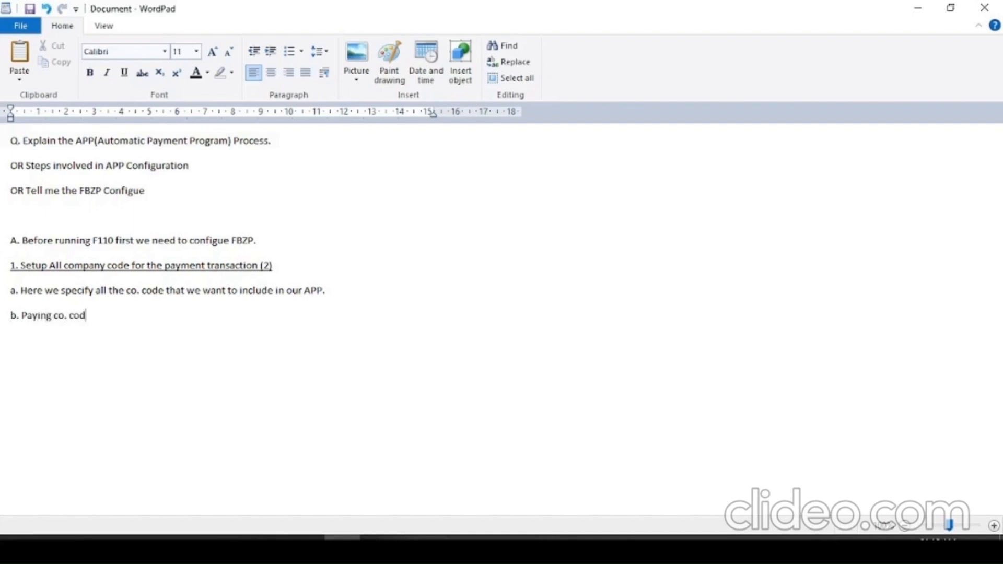
type("e and Sending co.")
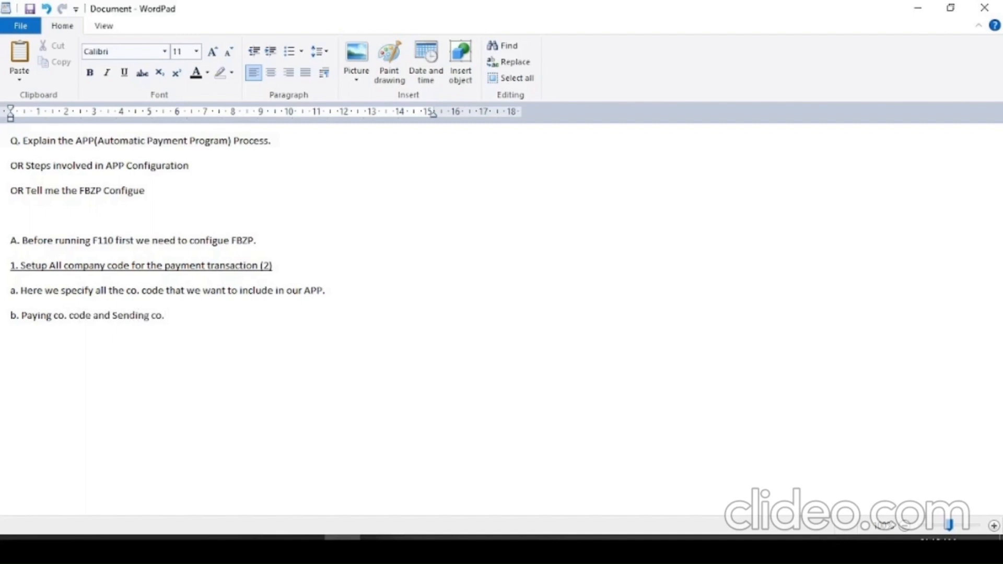
key("Return")
left_click_drag(188, 316, 19, 308)
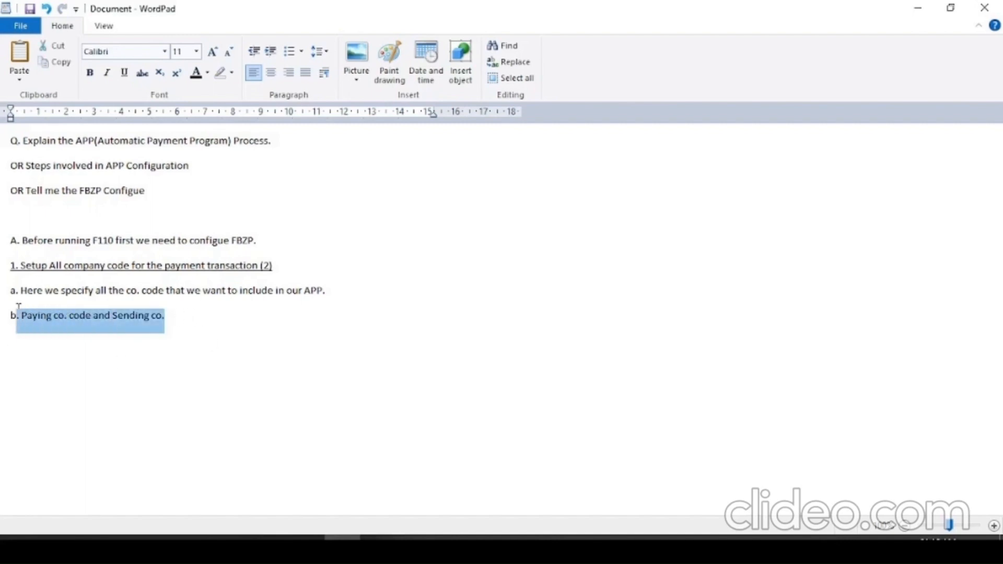
left_click(68, 364)
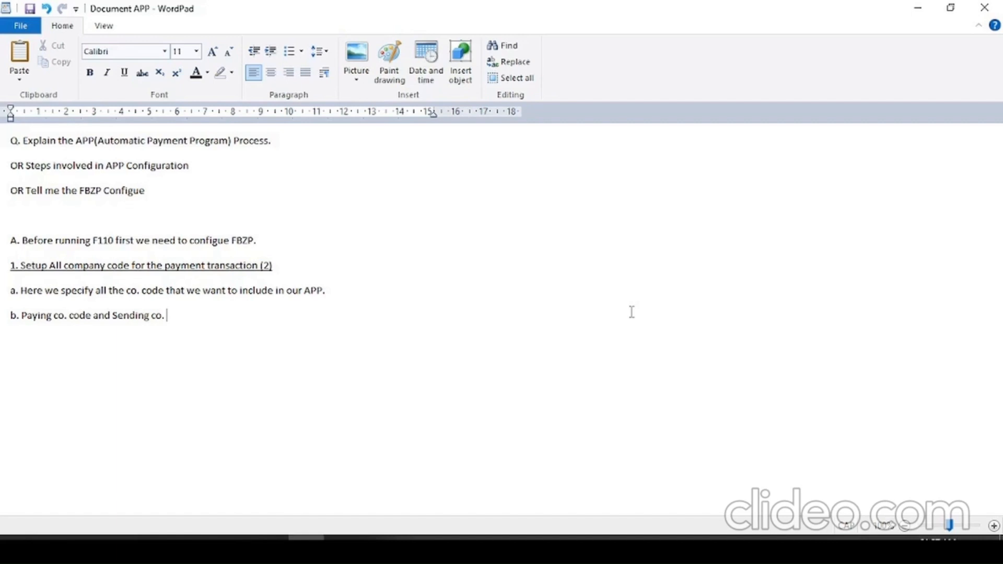
- Continue point b on the same line with "-The paying co. is the co."
key("Return")
key("Caps_Lock")
key("Caps_Lock")
key("BackSpace")
type("-T")
key("Caps_Lock")
type("he paying ")
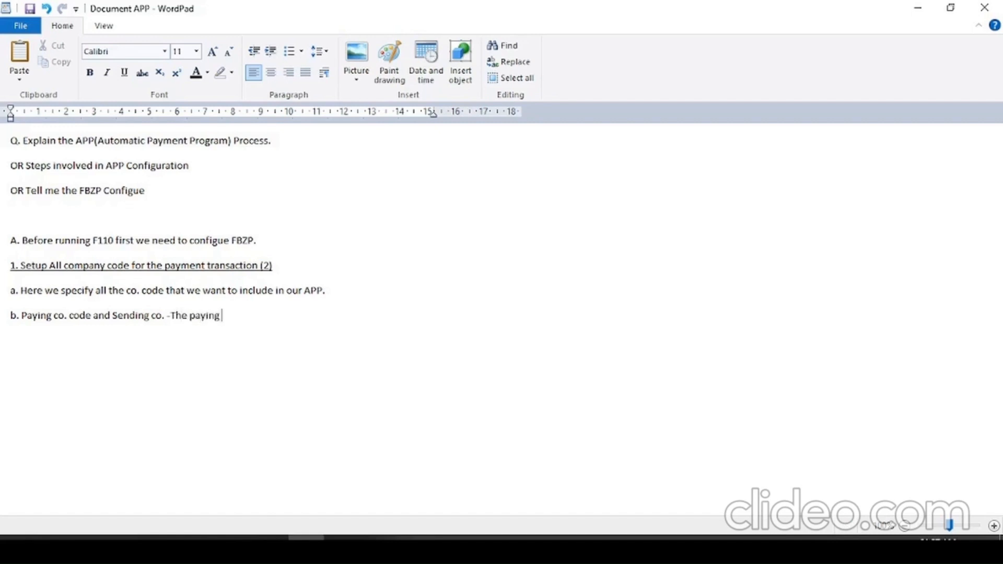
type("co. is the co. assigned with t")
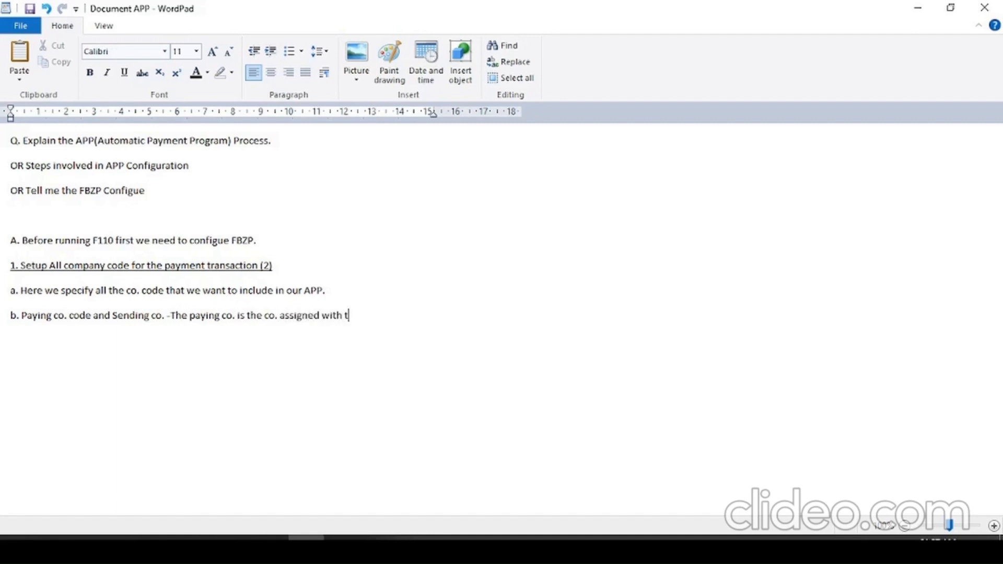
type("ask of pro")
- Finish point b with "assigned with task of processing the payment transaction on behalf of the other co. code." and start a new line
key("BackSpace")
type("ocessing ")
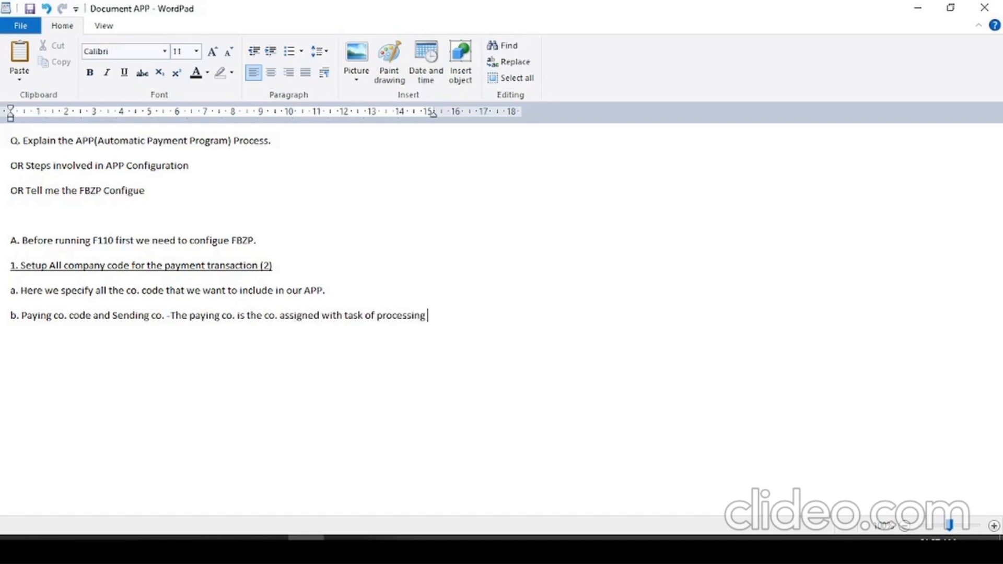
type("the payment transac")
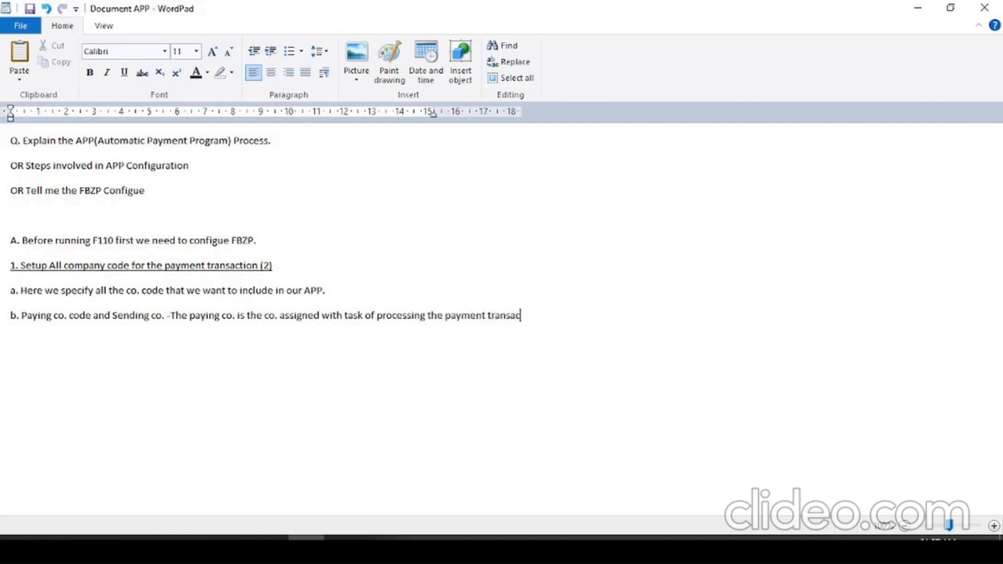
type("tion on behalf of th")
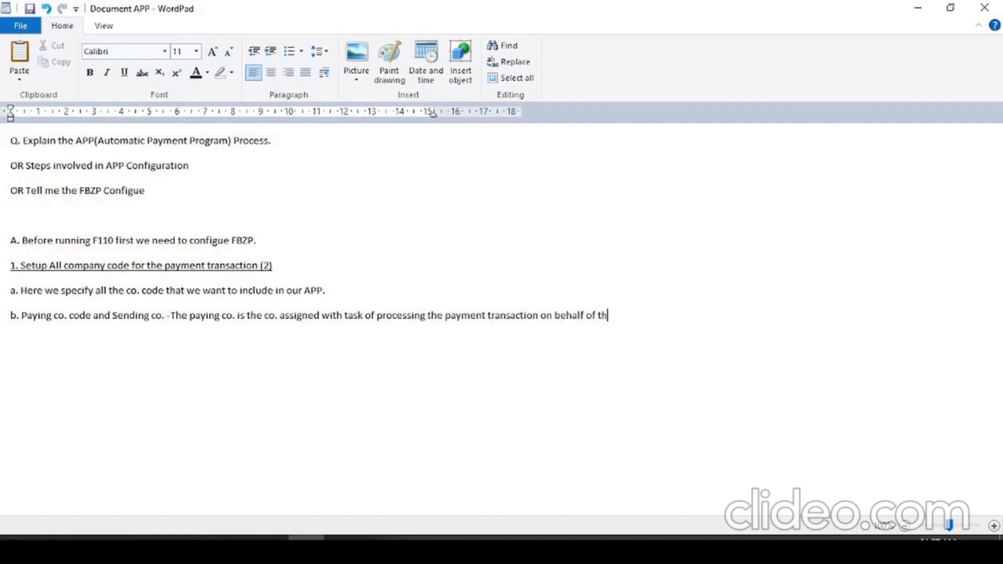
type("e other co. code.")
key("Return")
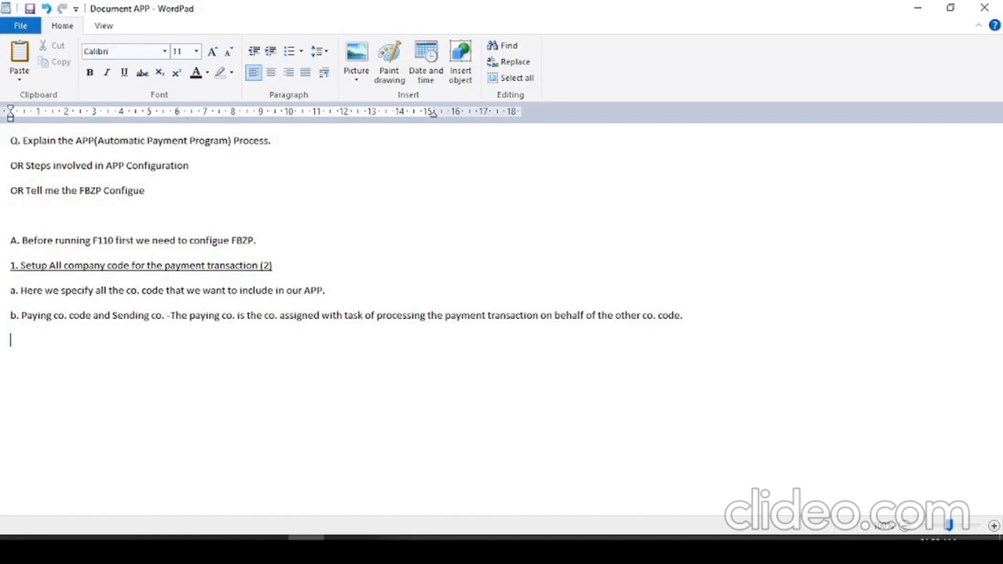
- Begin an example below point b with "Example- If we have 2 co. code A and B,"
type("Example-")
key("Caps_Lock")
type("IF")
key("Caps_Lock")
key("BackSpace")
type("f we have 2")
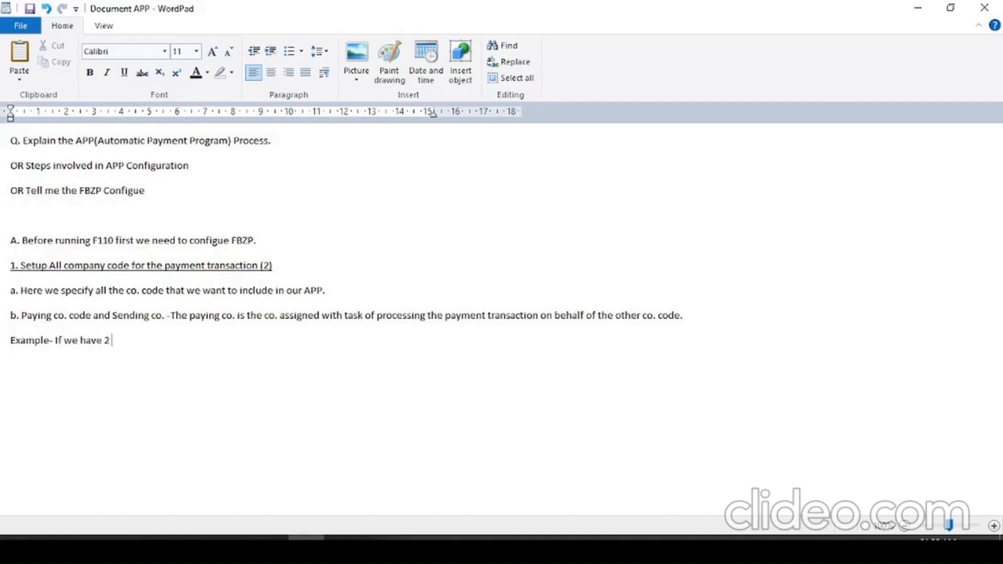
type(" co. code")
key("Caps_Lock")
type("A")
key("Caps_Lock")
type("and")
key("Caps_Lock")
type("B")
key("Caps_Lock")
type(",")
- Continue the example with "If B co. is facing financial issue so A co. need to pay to the vendors of B co. code."
type("f")
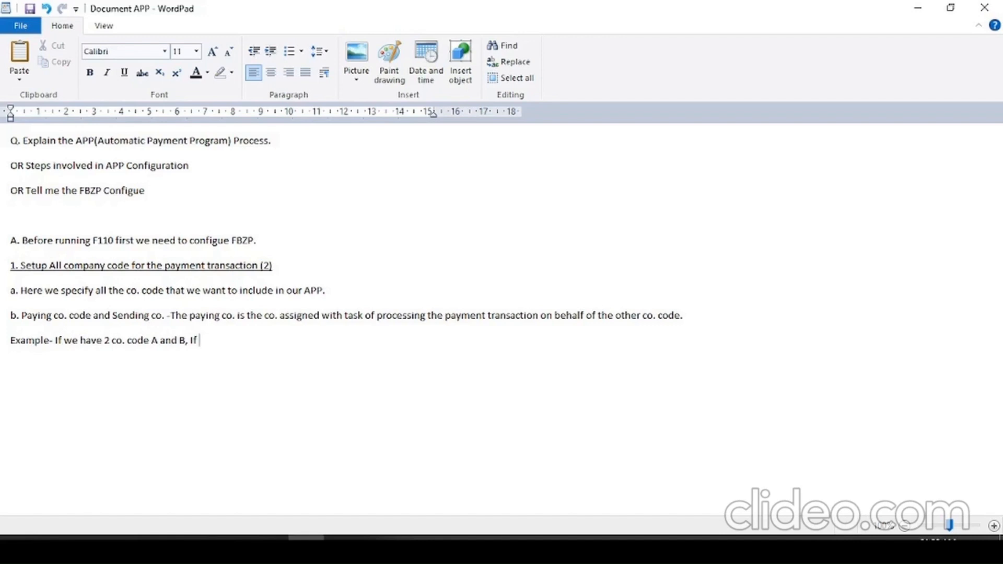
type(" B co. is facing financial issue so ")
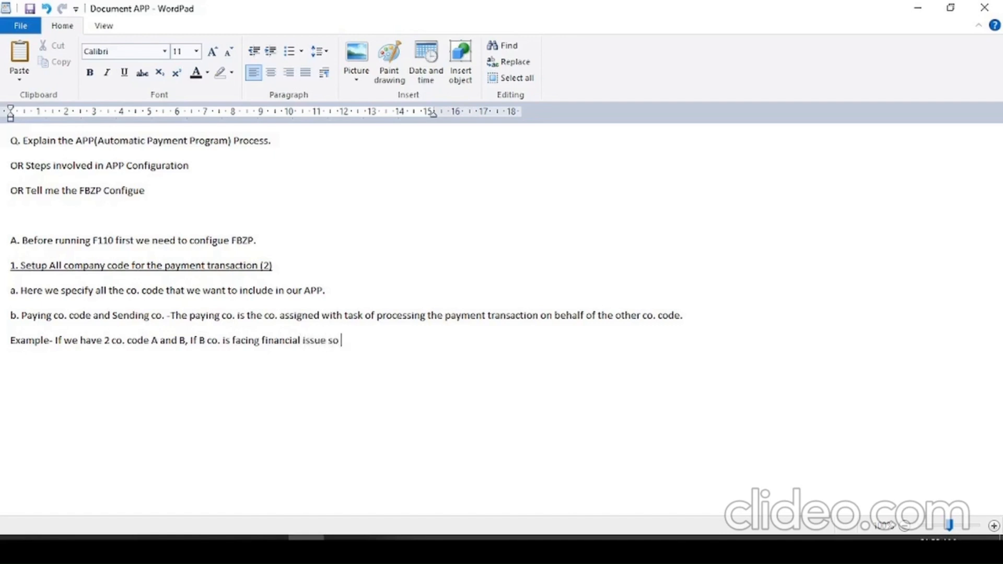
type("A co. need to pay to the vendors o")
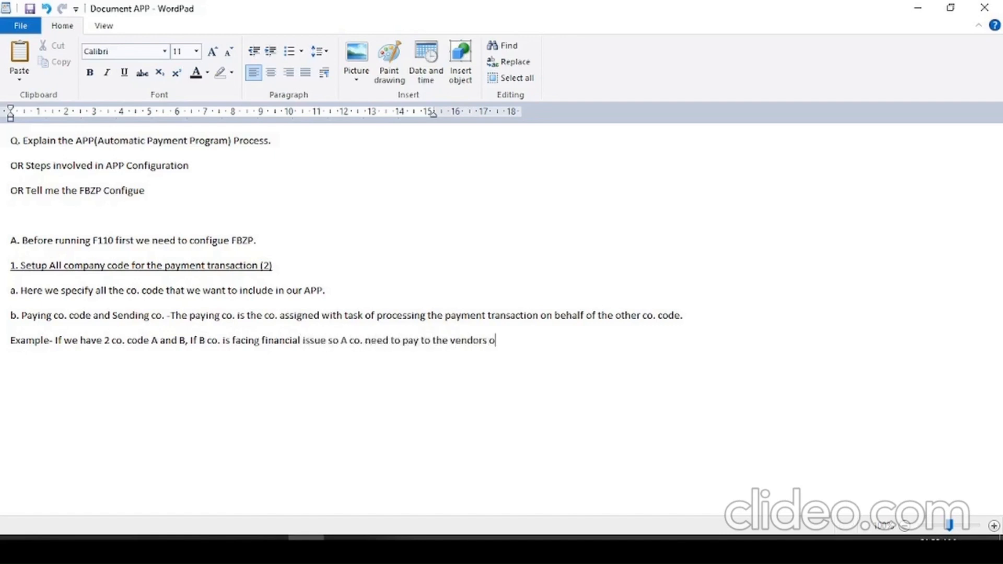
type("f B co. code.")
- Add "So, this business sccenario has to configure" on the same line of the example
key("Return")
type("S,")
key("BackSpace")
key("BackSpace")
key("BackSpace")
type("So.")
key("BackSpace")
key("BackSpace")
type(", ")
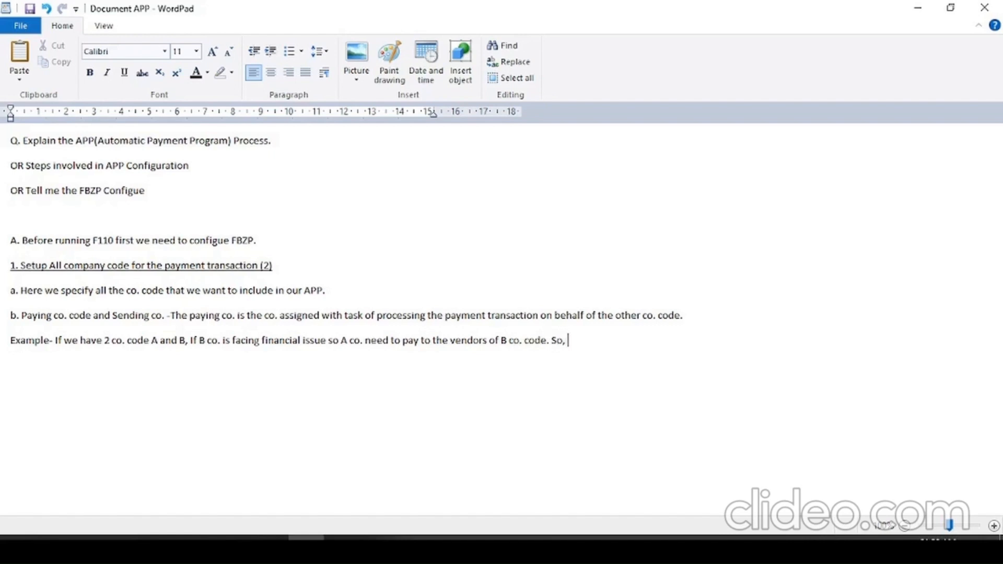
type("this business sccenario has to")
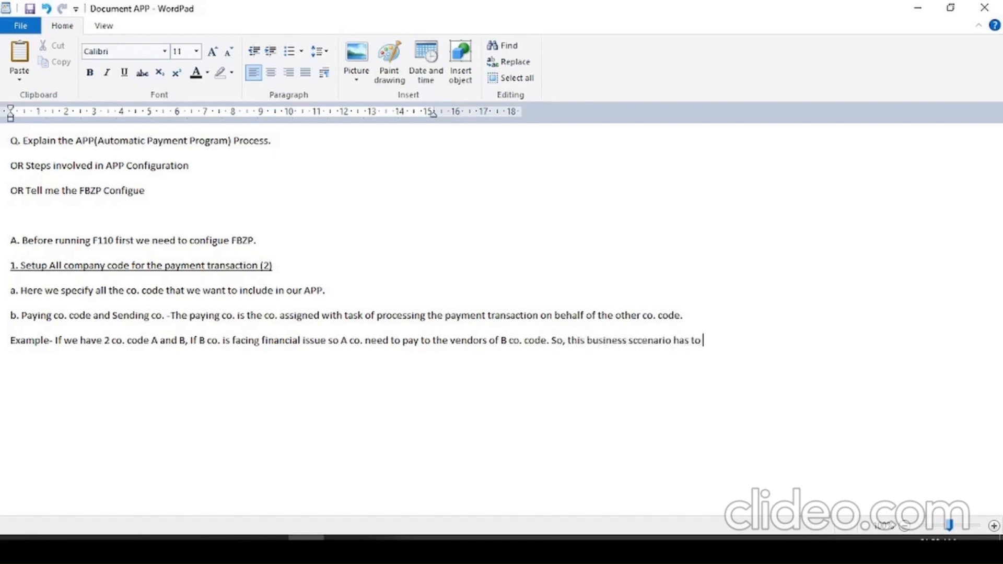
type(" configure.(A co. is s")
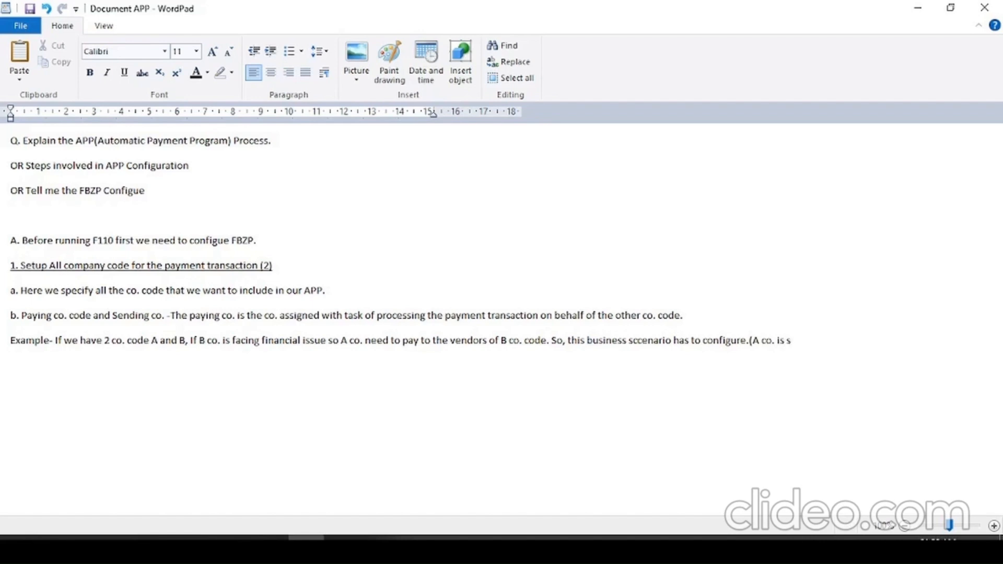
- Close the example with ".(A co. is paying co.code and B co. is sending co. code)"
key("BackSpace")
type("paying co.code")
type(" and")
key("BackSpace")
key("BackSpace")
key("BackSpace")
key("BackSpace")
type("code and B co. is")
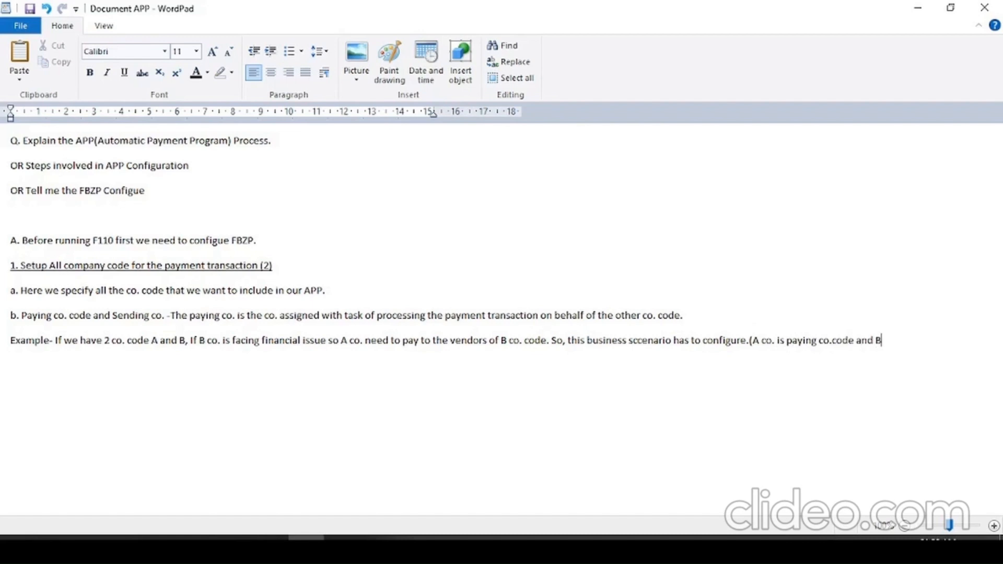
type(" sending co. code")
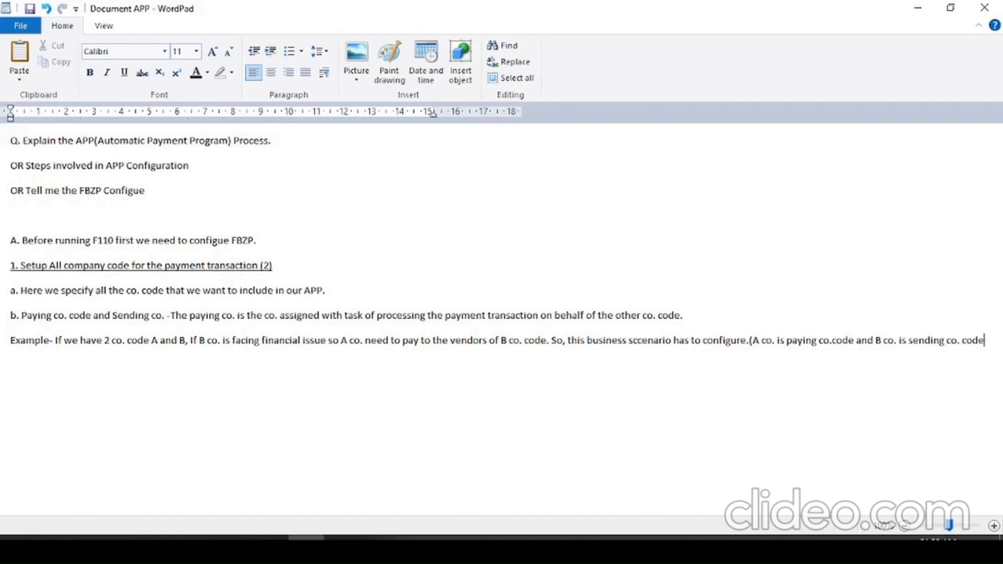
type(")")
key("Return")
- Change the number in parentheses at the end of the step 1 heading to 3
left_click(273, 264)
key("BackSpace")
type("3")
- Start a new point below the example as "c. Spl.GL transaction to be Paid-"
left_click(993, 349)
key("Return")
type("c. Spl.GL transaction to be ")
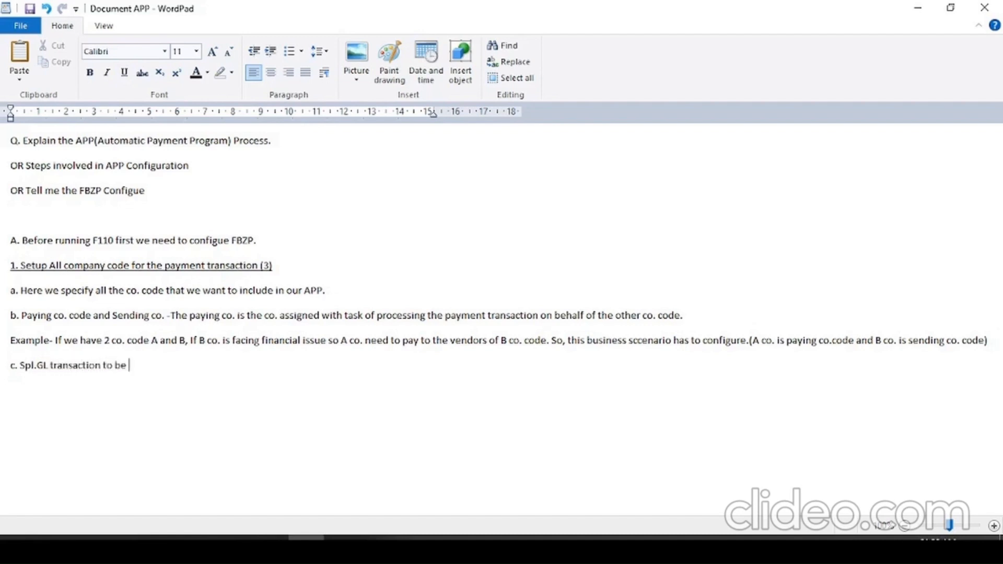
type("Paide-")
key("BackSpace")
key("BackSpace")
- Continue point c with "Suppose out of 10k invoice amt."
type("Suppose you ha")
key("BackSpace")
key("BackSpace")
key("BackSpace")
key("BackSpace")
key("BackSpace")
key("BackSpace")
type("out of 10k amt.")
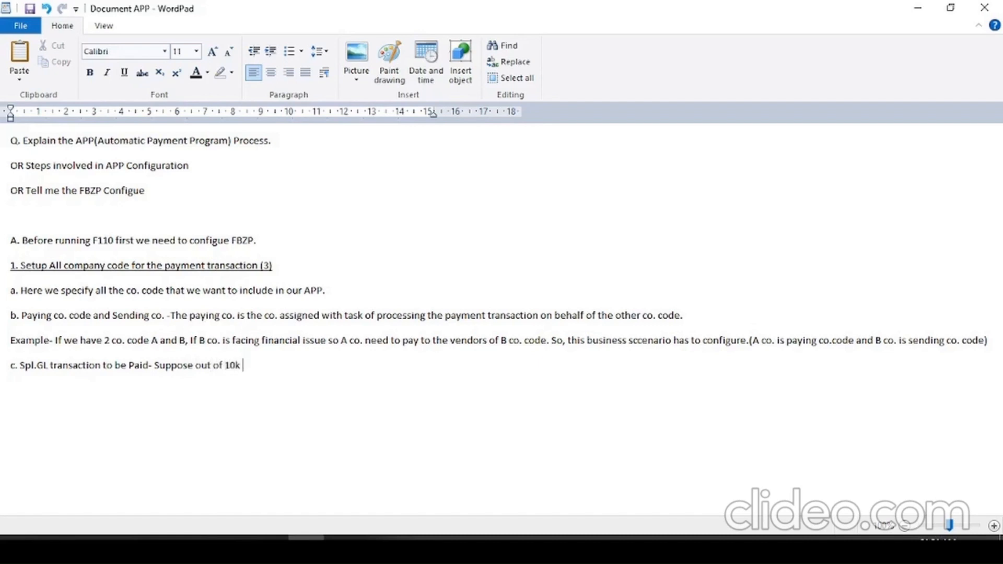
key("BackSpace")
key("BackSpace")
key("BackSpace")
type("invoce")
key("BackSpace")
key("BackSpace")
type("ice amt. 5k alread")
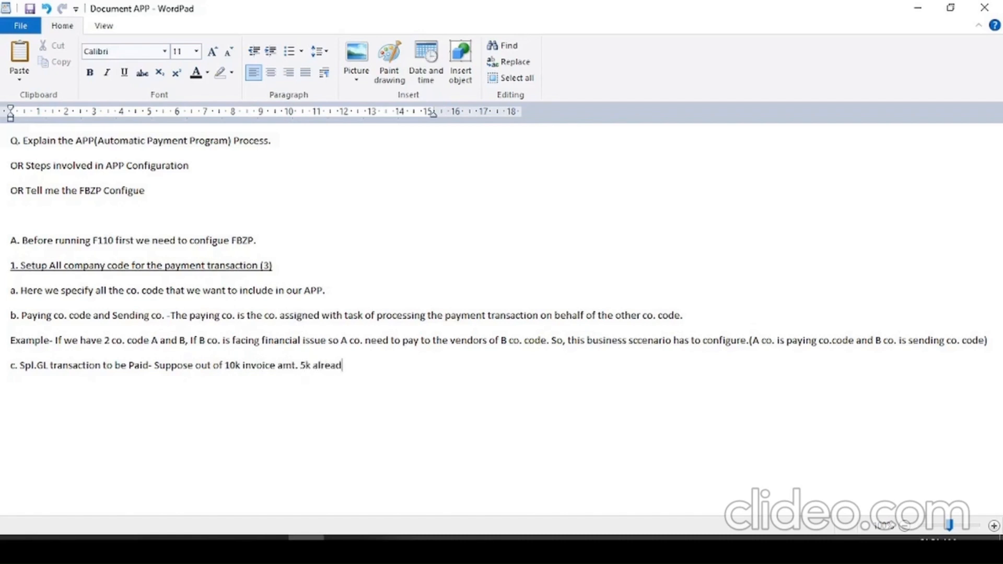
type("y paid as an advance payment.")
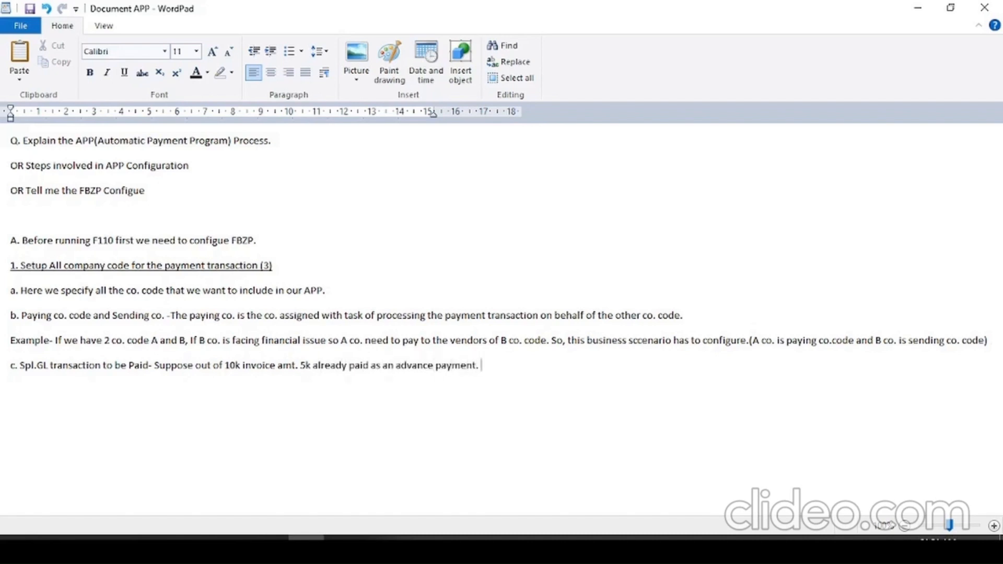
type(" I")
type("t")
type(" ha")
- Add the sentence "It has spl. GL indicator." to point c
key("BackSpace")
type("has spl. GL indicator. ")
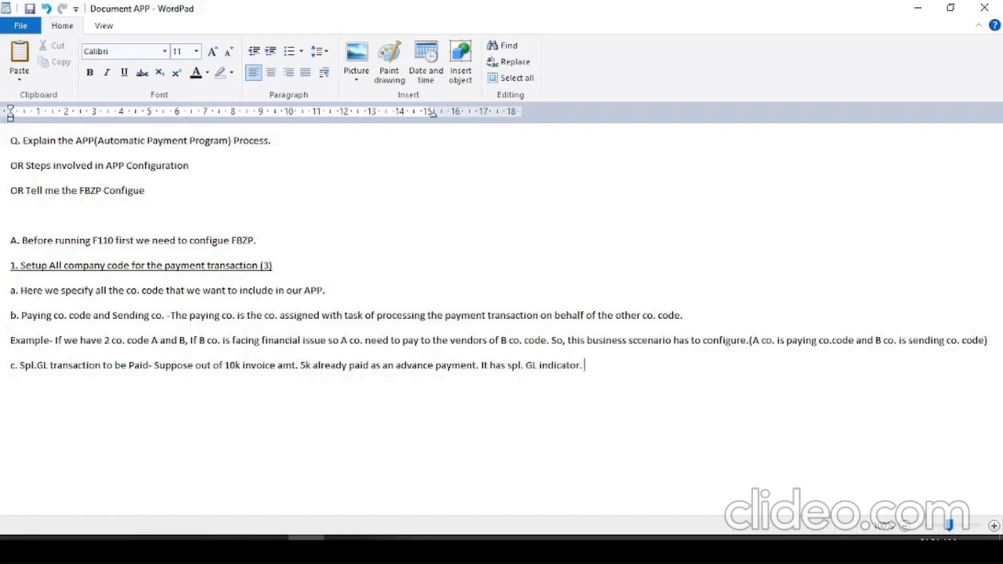
type("and If u directly")
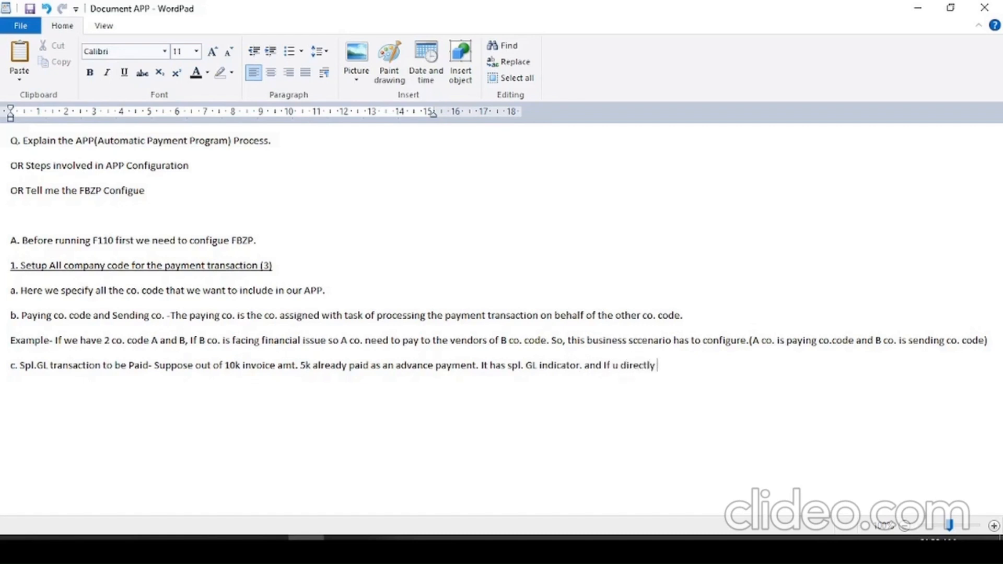
type(" run F110 System will not c")
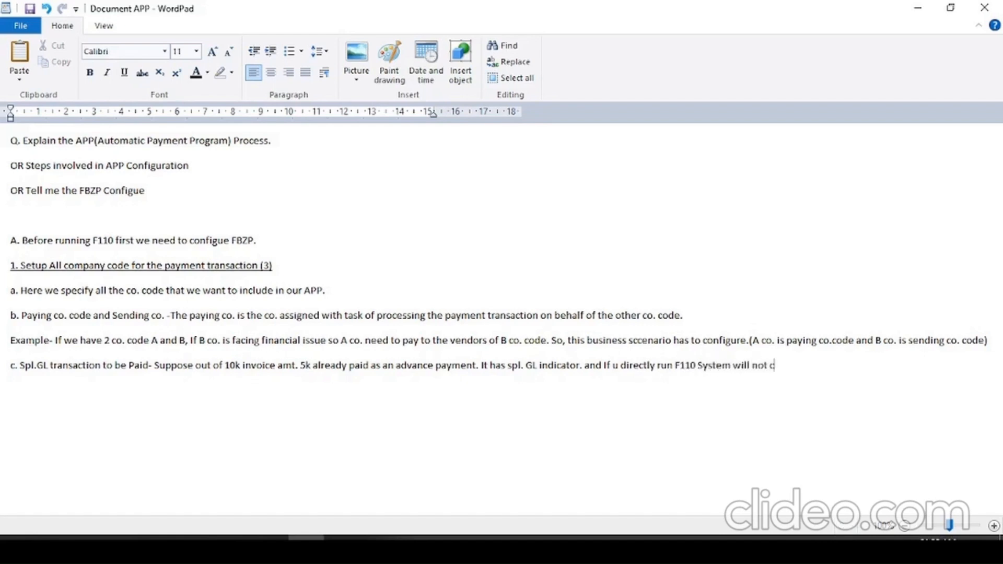
- Continue point c with "and If u directly run F110 System will not consider adv. payment"
type("onsider adv. pay")
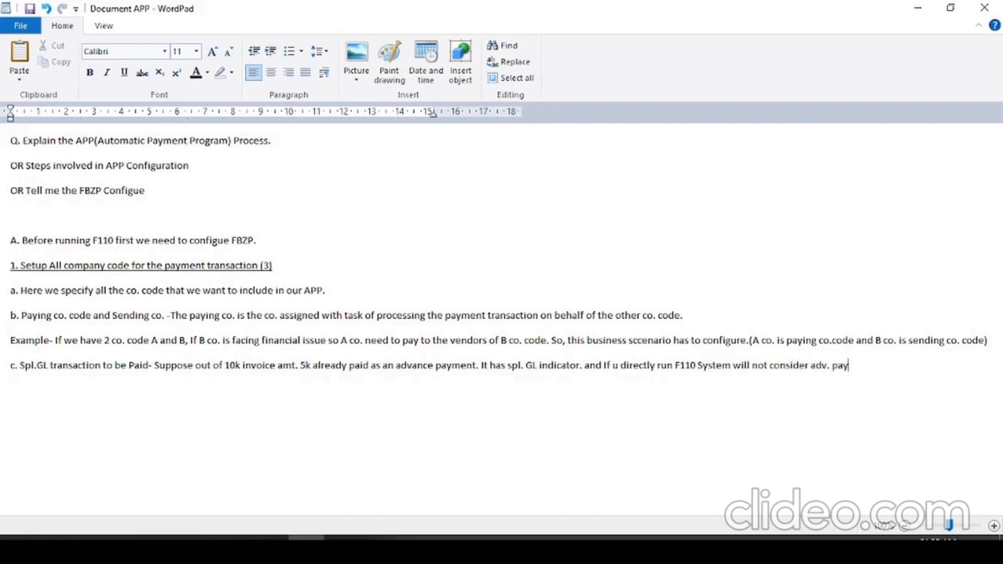
type("ment it will pay")
- Add "it will pay" to point c and continue on a new line with "full amt. as 10k. So"
key("Return")
type("full")
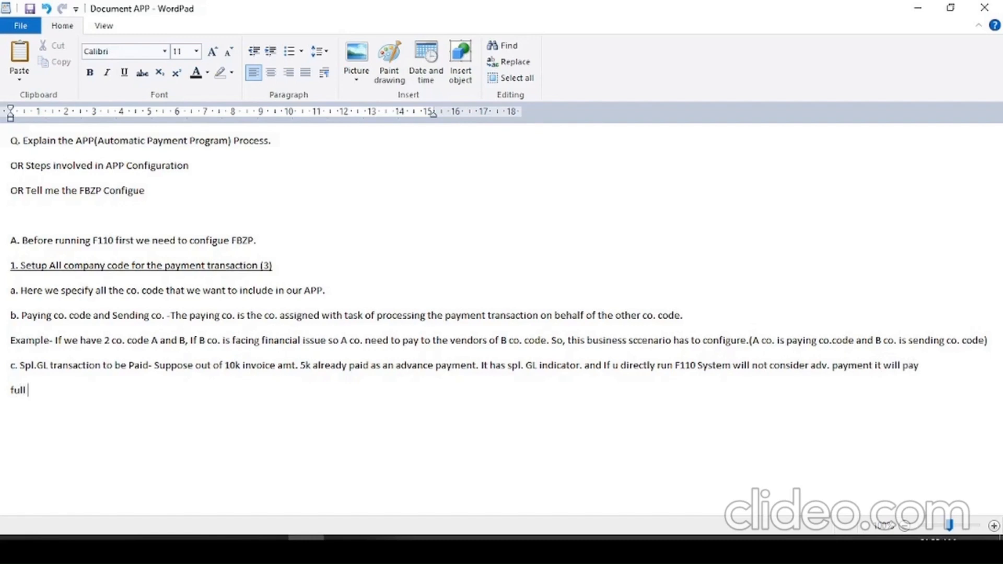
type(" amt. as 10k. So to consid")
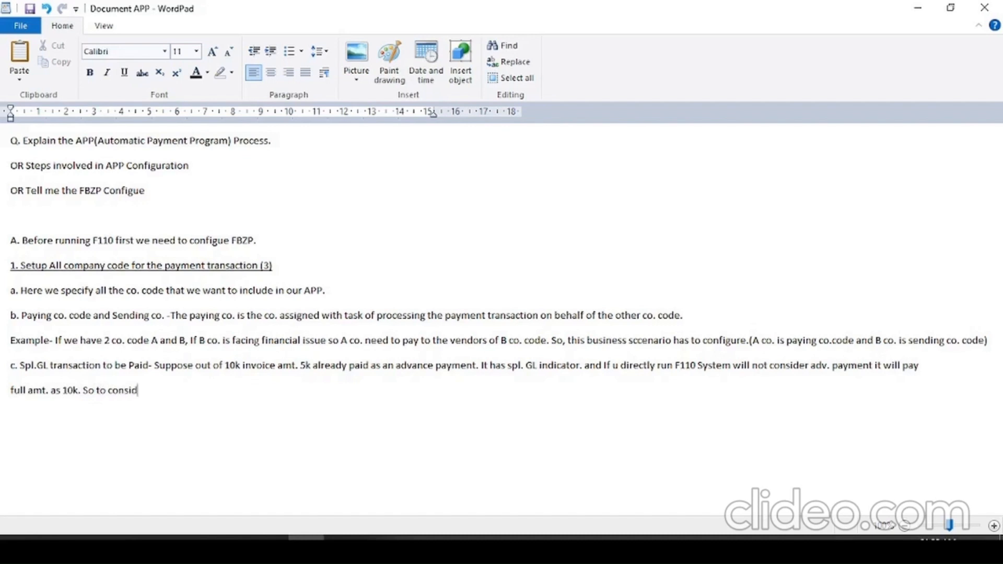
type("er special GL indicator i")
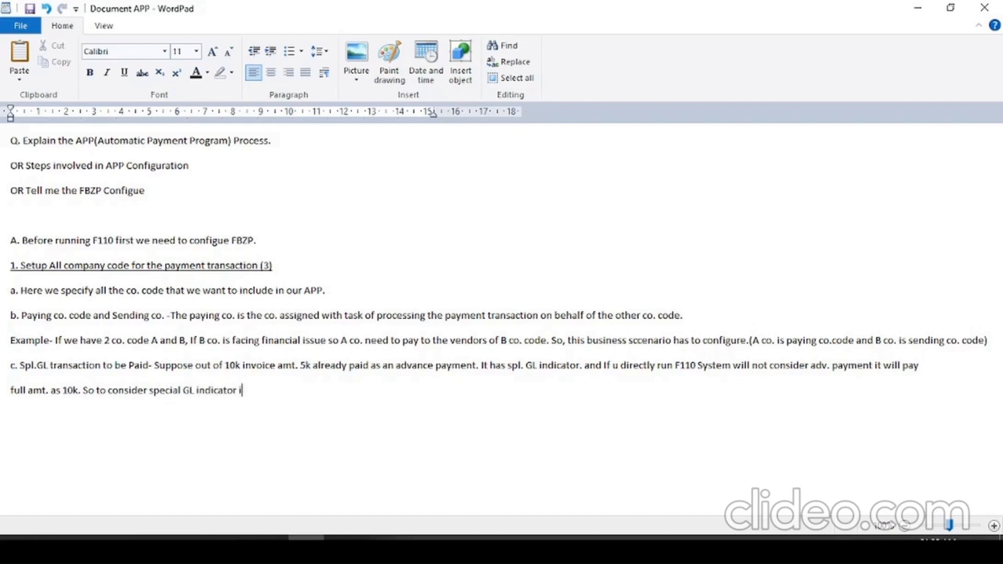
- Finish point c with "to consider special GL indicator u have to give A to consider the adv. amt."
key("BackSpace")
type("u havr t")
key("BackSpace")
key("BackSpace")
key("BackSpace")
type("e to give A")
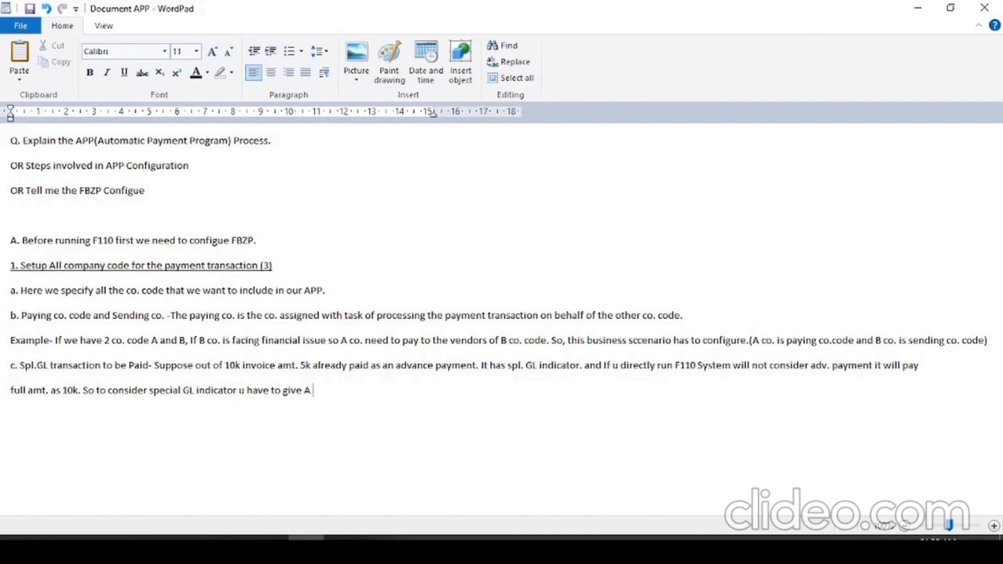
type("to consider the adv. ")
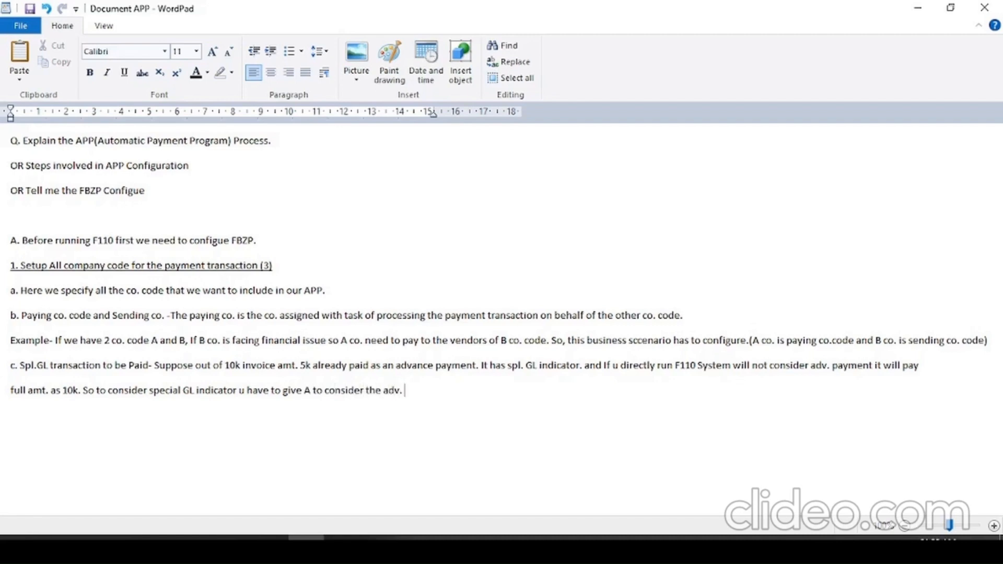
type("amt.")
- Switch to SAP, run transaction FBZP and open a blank new entry under All company codes
key("alt+Tab")
key("alt+Tab")
key("alt+Tab")
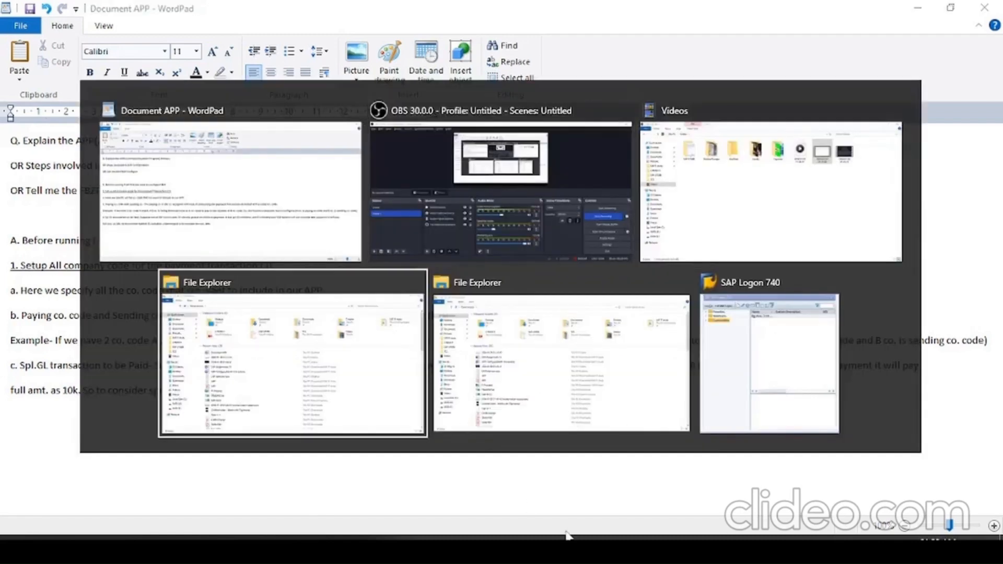
key("alt+Tab")
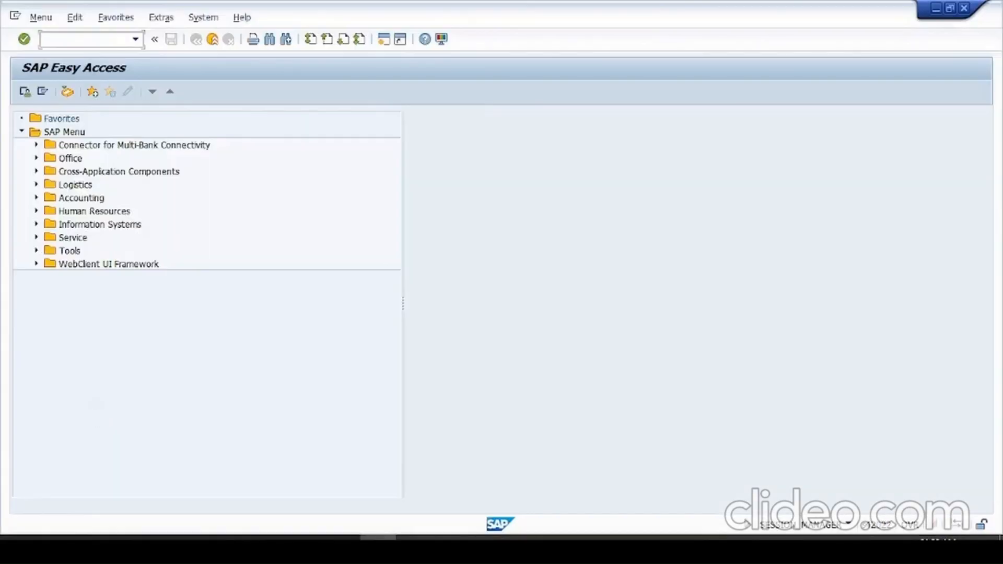
type("fbzp")
key("Return")
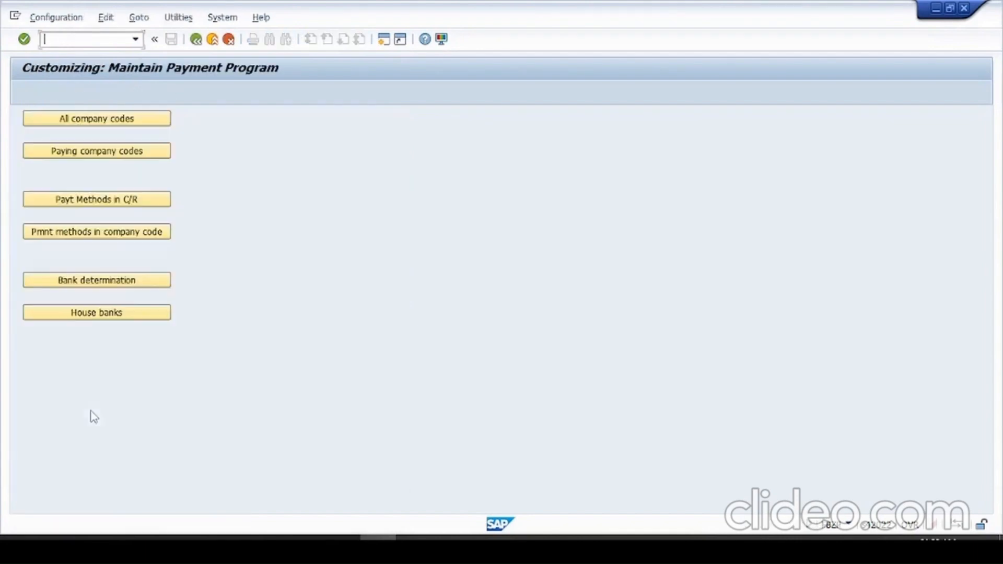
left_click(112, 122)
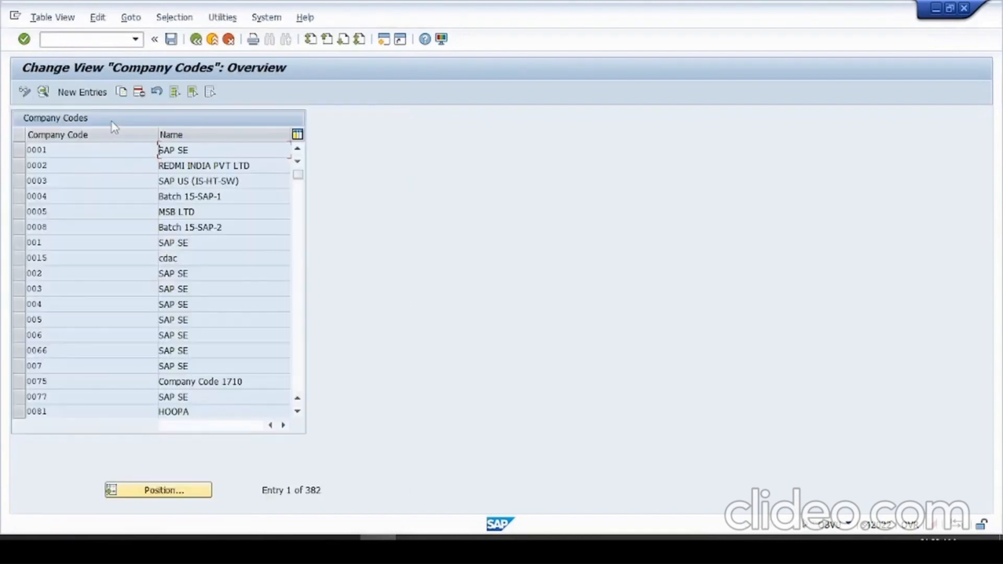
left_click(82, 92)
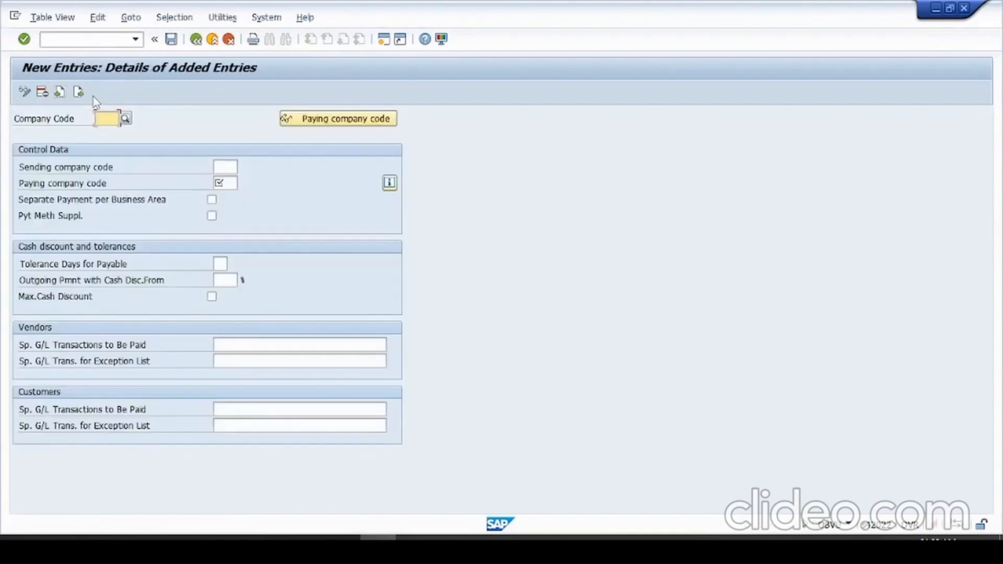
- Set both the company code and the paying company code of the new entry to 2610
key("Down")
key("Return")
key("Down")
left_click(234, 182)
key("Down")
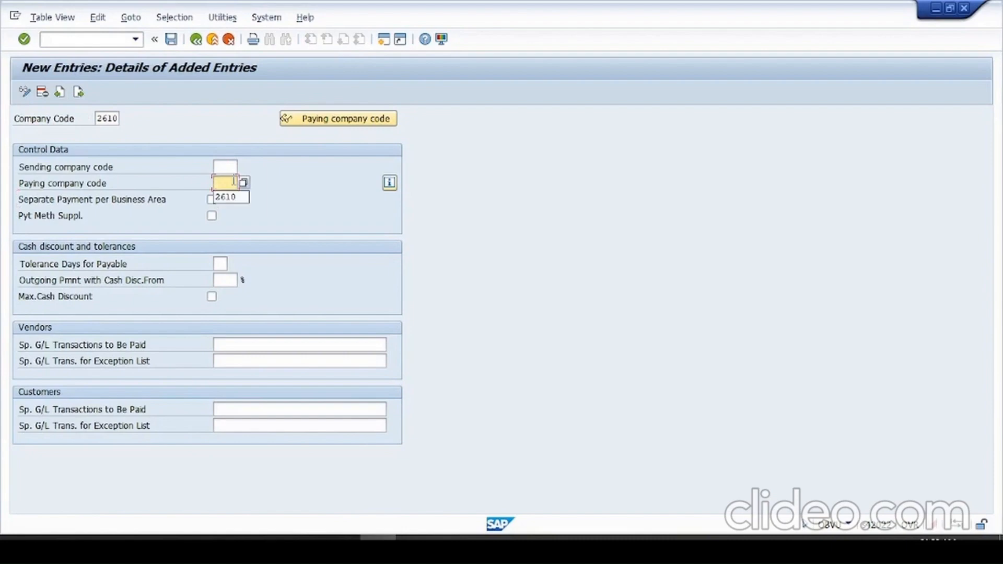
key("Return")
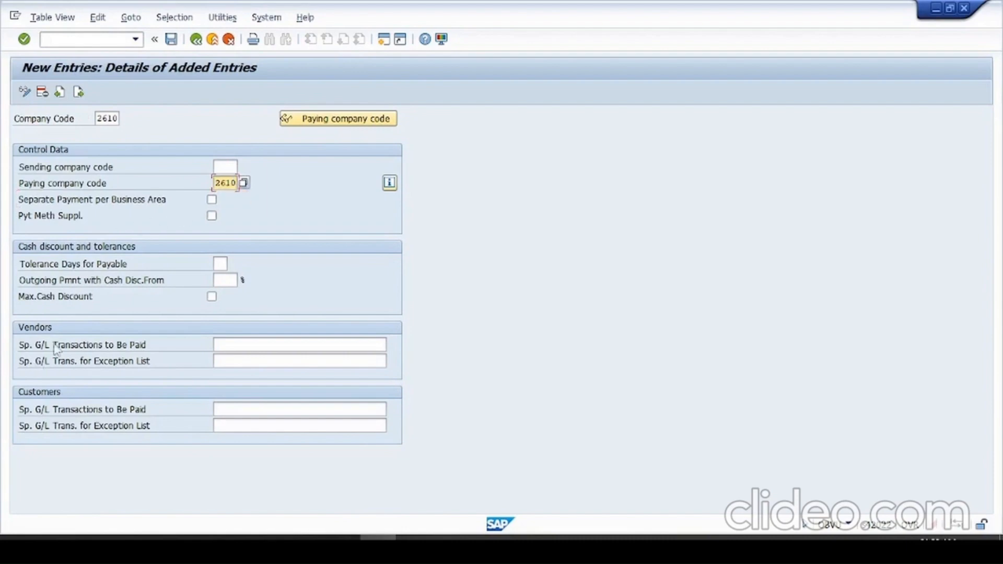
- Set the vendors' special G/L transactions to be paid to A and save the entry in customizing request WALK909235
left_click(262, 346)
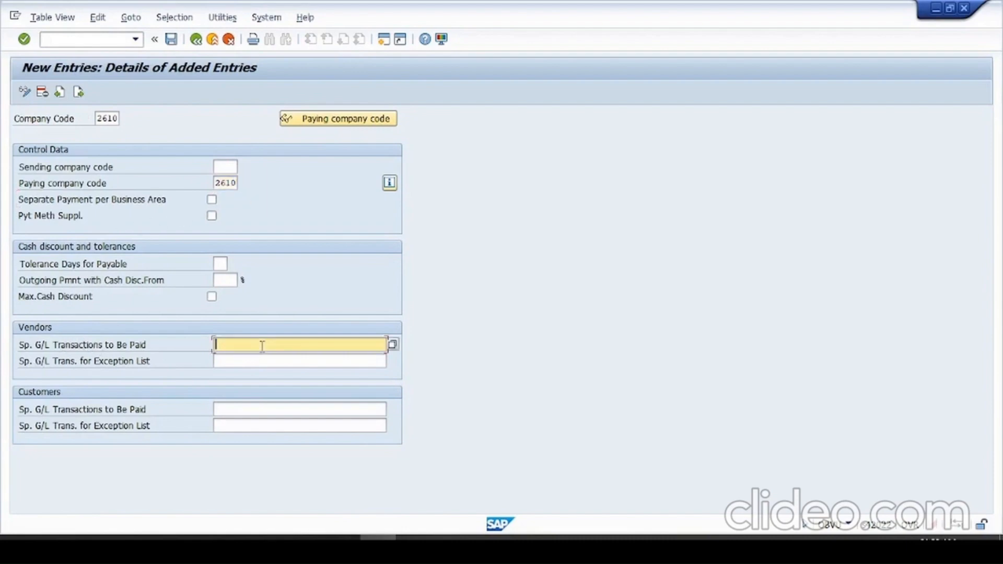
type("a")
key("Return")
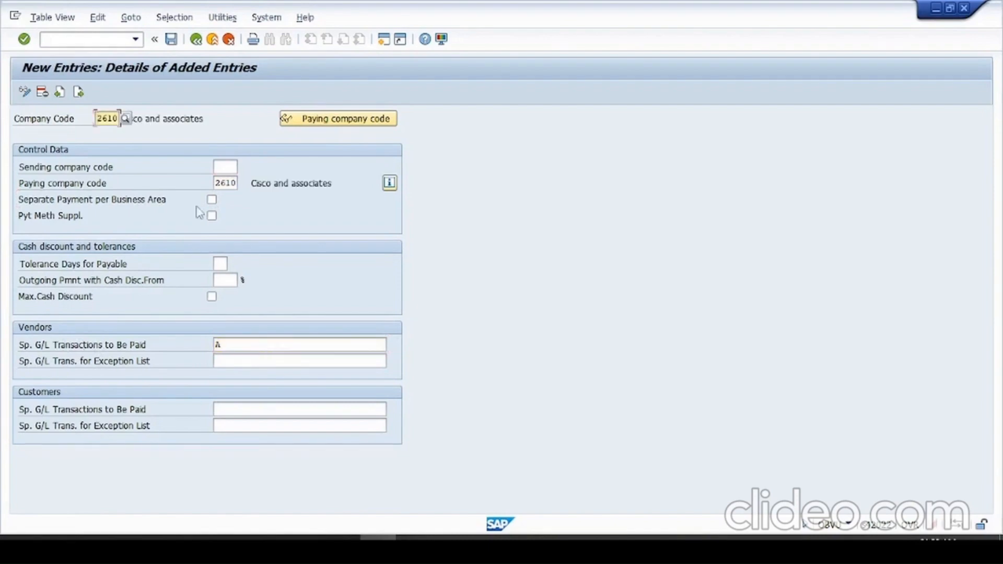
left_click(171, 39)
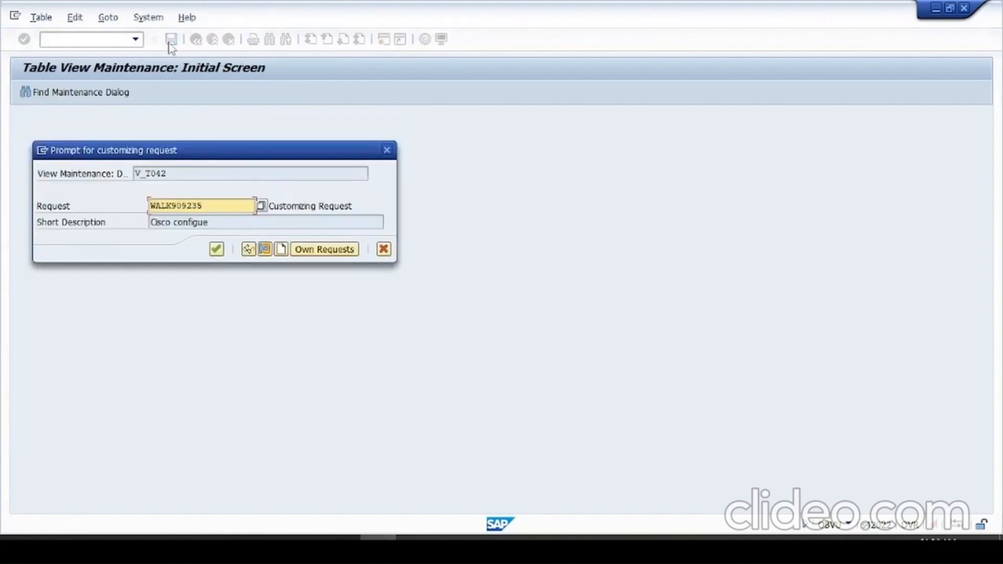
left_click(216, 249)
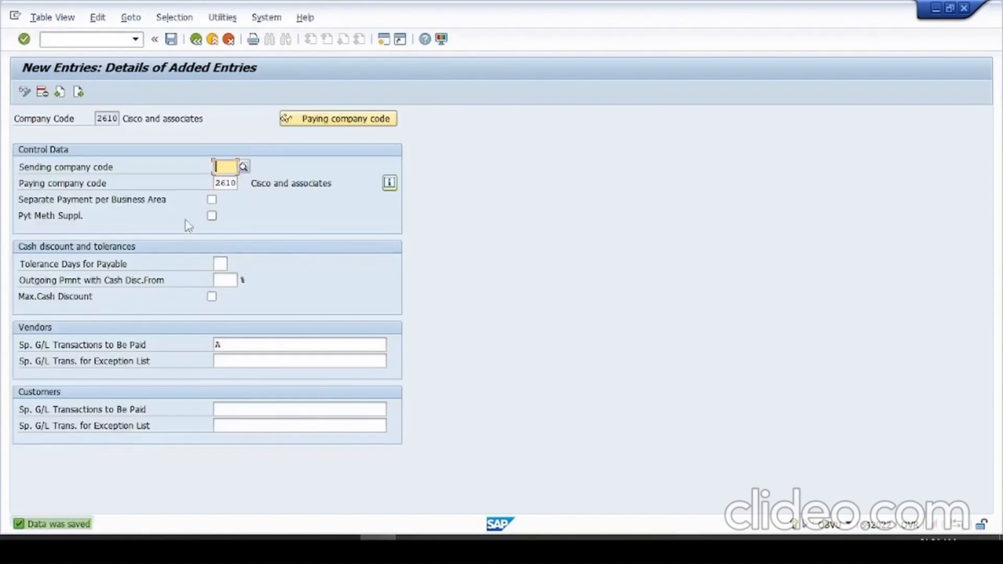
- Return to the FBZP overview and open a blank new entry under Paying company codes
left_click(195, 41)
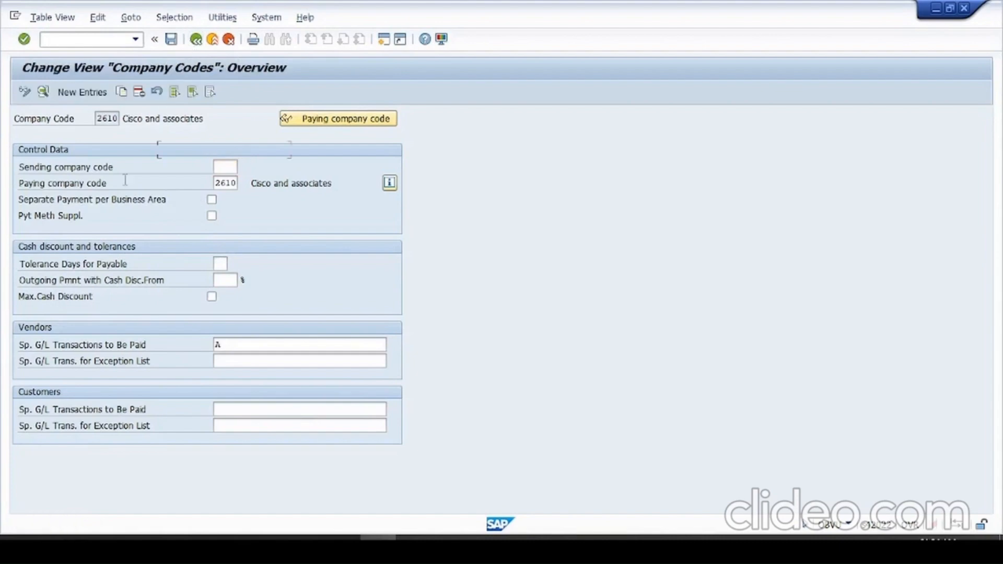
left_click(196, 39)
left_click(88, 152)
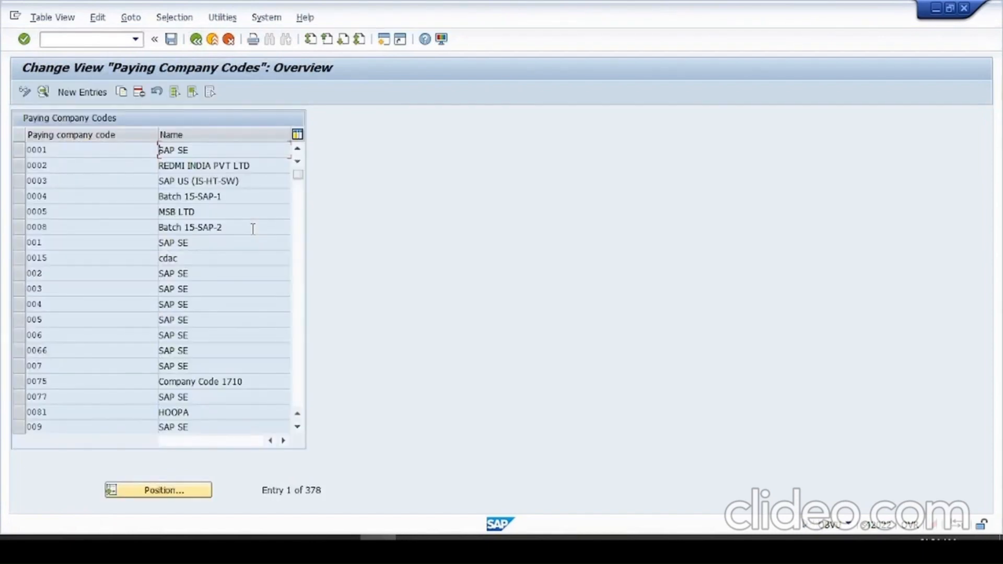
left_click(84, 92)
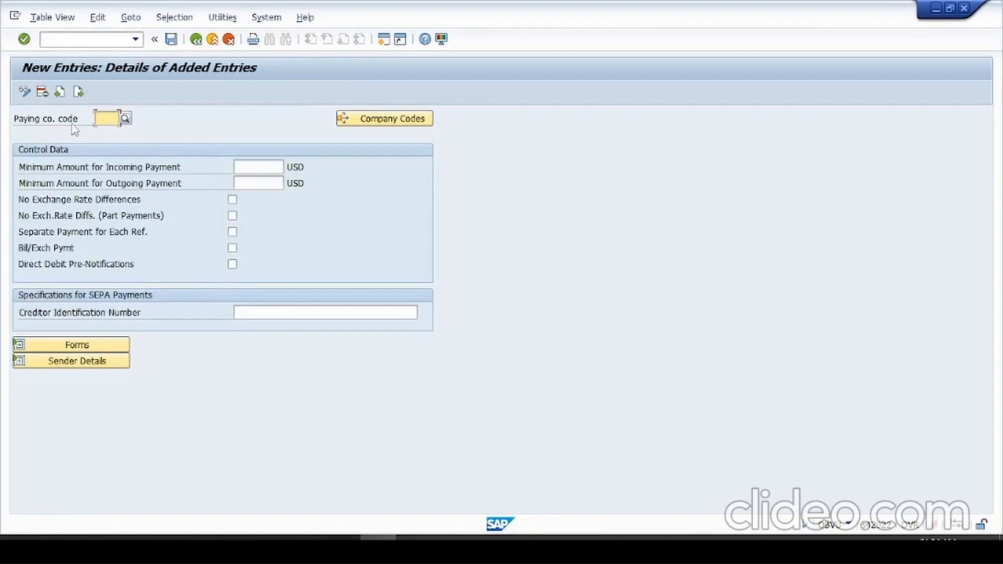
- Set the paying company code to 2610 and expand the Forms section of the entry
left_click(118, 118)
left_click(107, 131)
left_click(268, 165)
key("Tab")
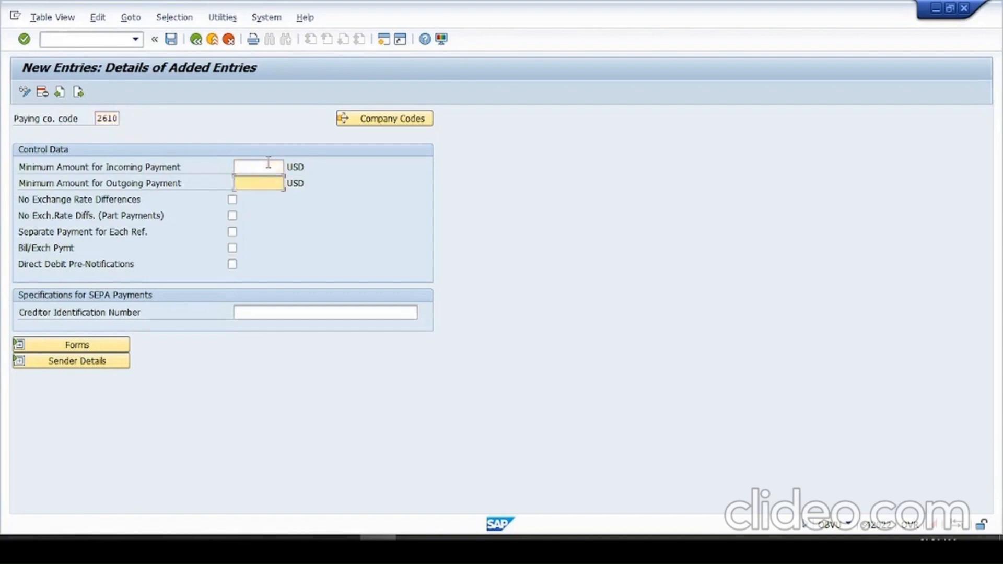
key("Up")
key("Down")
key("Up")
key("Down")
left_click(269, 165)
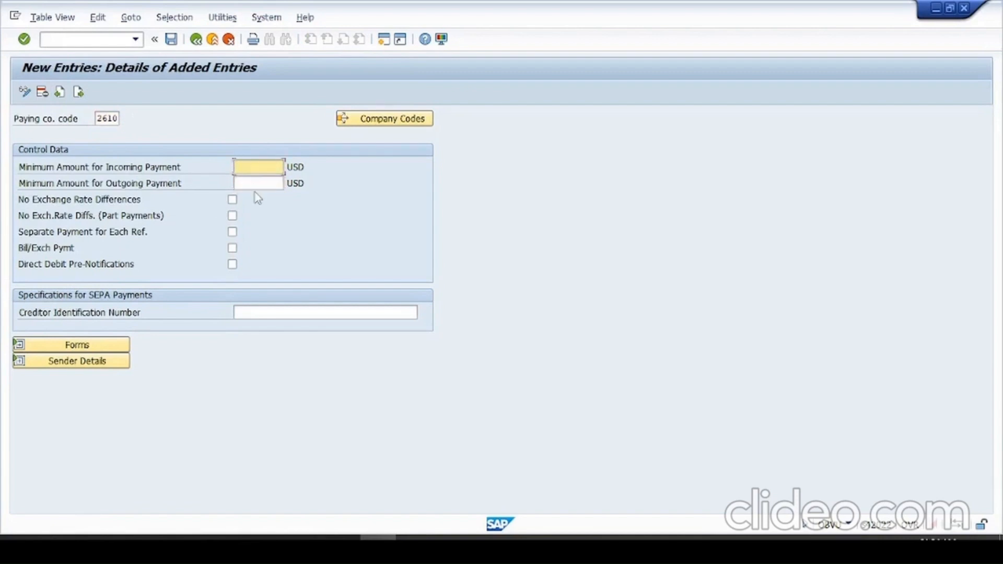
left_click(41, 344)
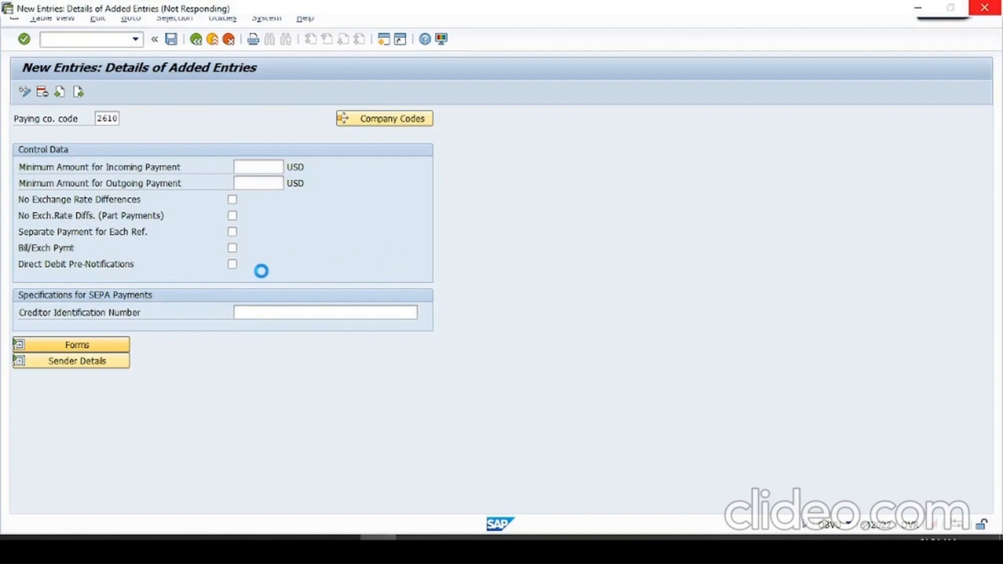
- Switch to WordPad and add the heading "2.Set up Paying co. code for the Payment Transaction (2)" below point c, after a blank line
key("alt+Tab")
key("alt+Tab")
key("alt+Tab")
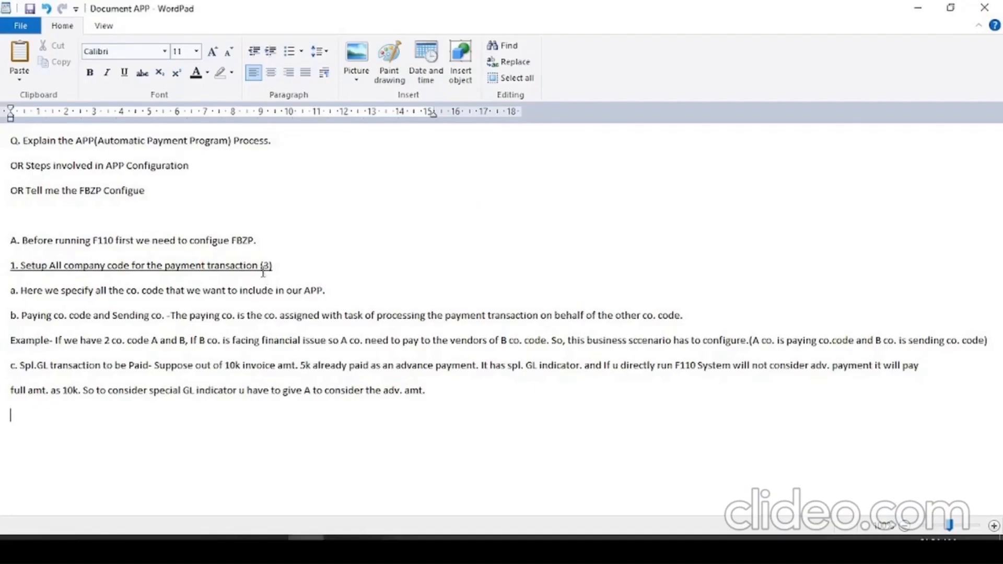
key("Return")
type("2.Set up Paying co.")
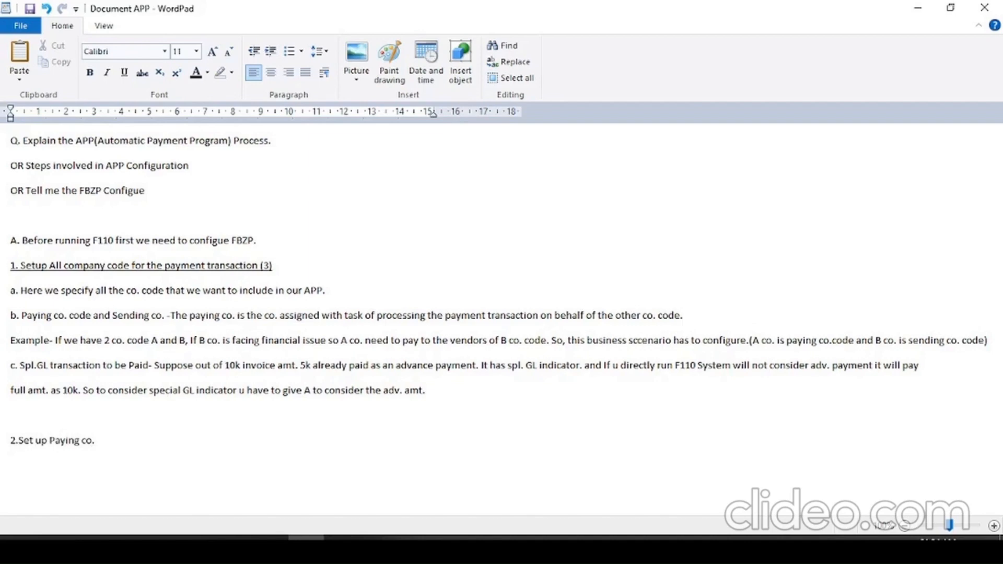
type(" code for the Payment Transactio")
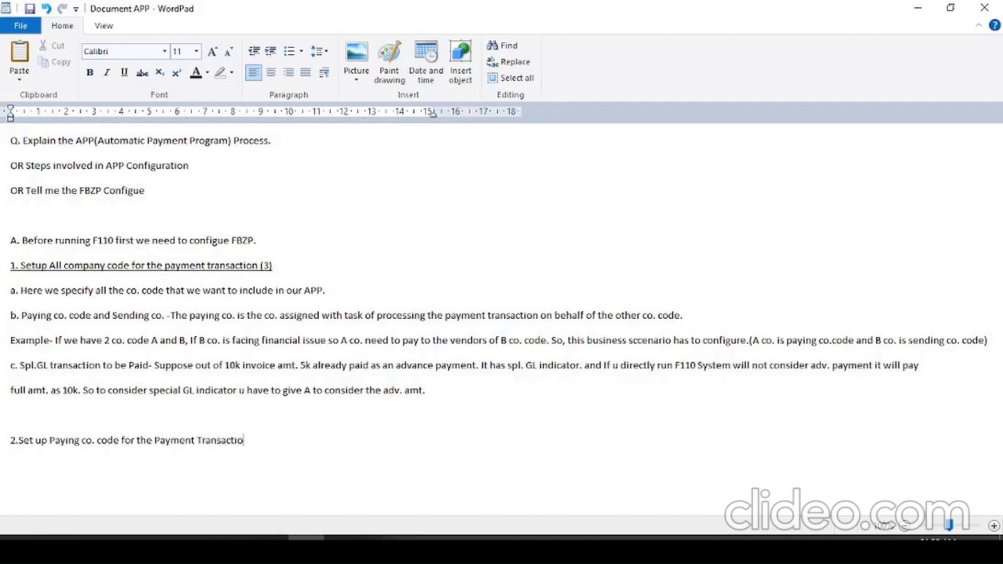
type("n (2)")
- Underline the heading of section 2
left_click_drag(290, 445, 15, 452)
key("ctrl+u")
left_click(15, 453)
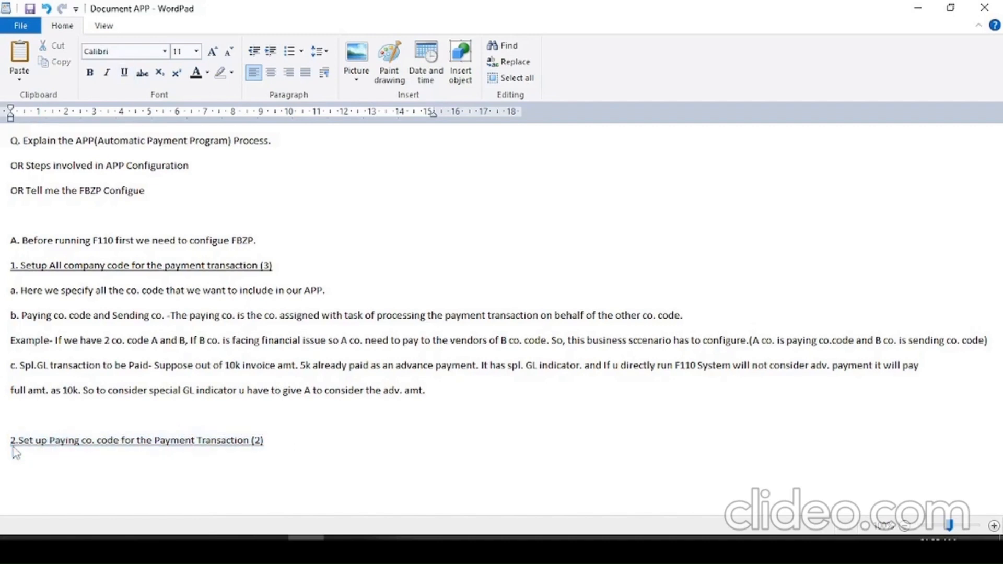
- Add "a. Minimum amt. for incoming and outgoing payment." under the section 2 heading
type("a. Minimum amt")
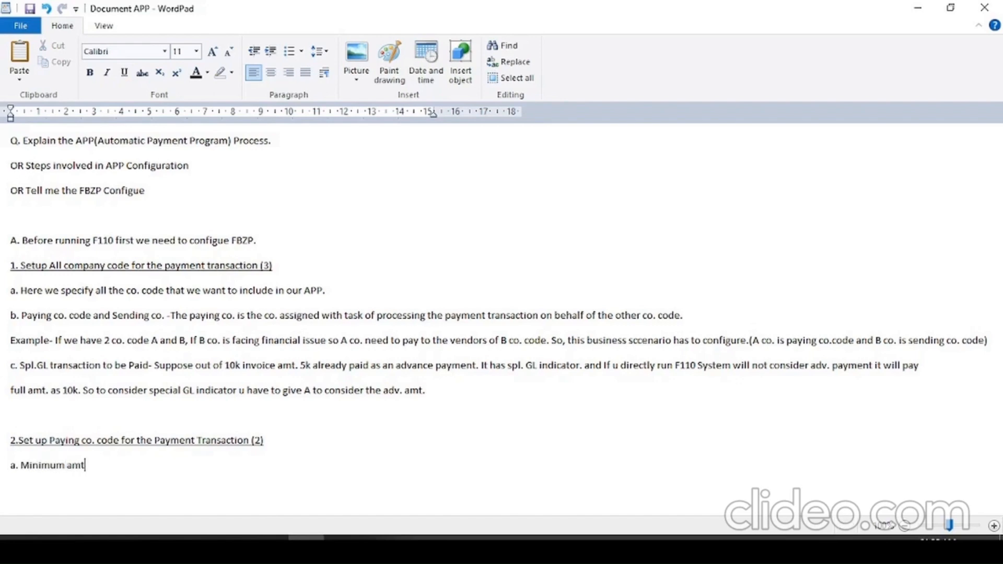
type(". for incoming a")
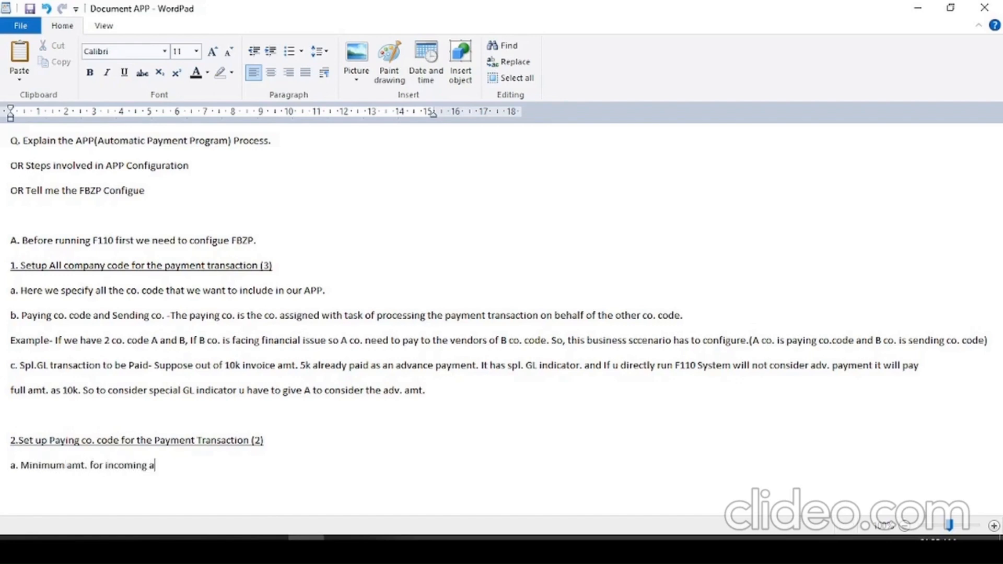
type("nd outgoing payment.")
key("Return")
key("Return")
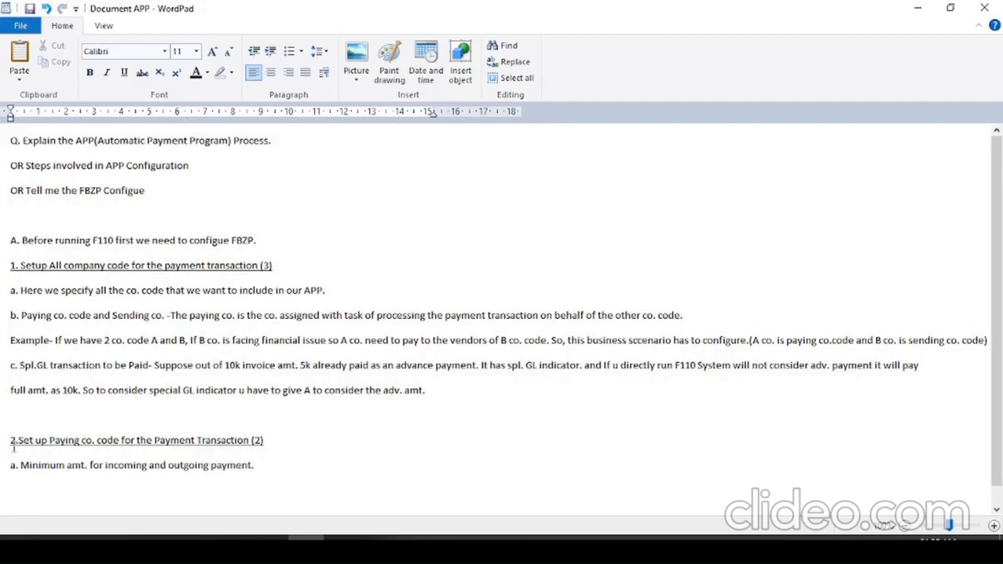
key("Up")
key("Up")
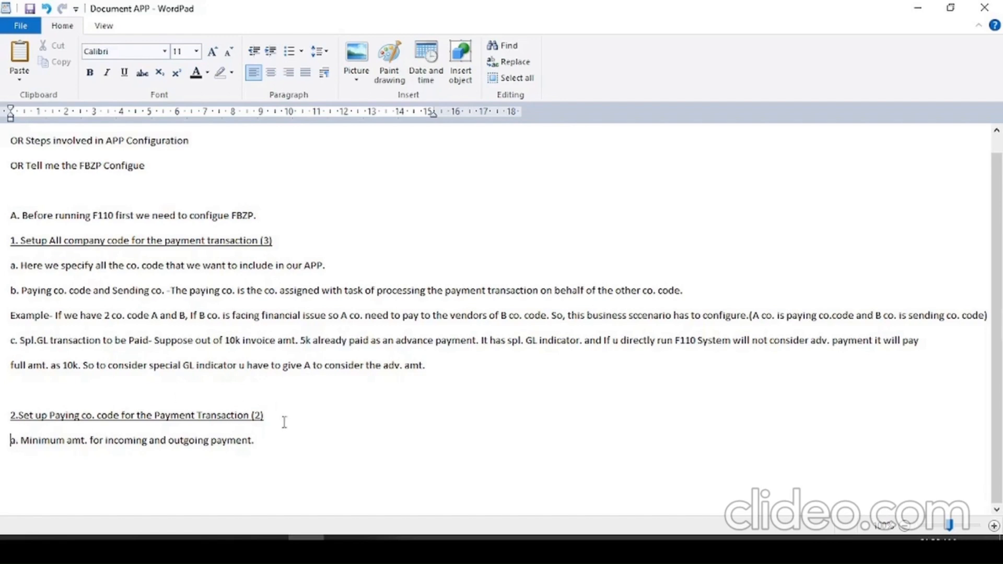
- Start a new line below point a of section 2 with "This determines the min. amt."
left_click(274, 445)
type("(")
key("BackSpace")
key("Return")
key("Caps_Lock")
type("T")
key("Caps_Lock")
type("his deter")
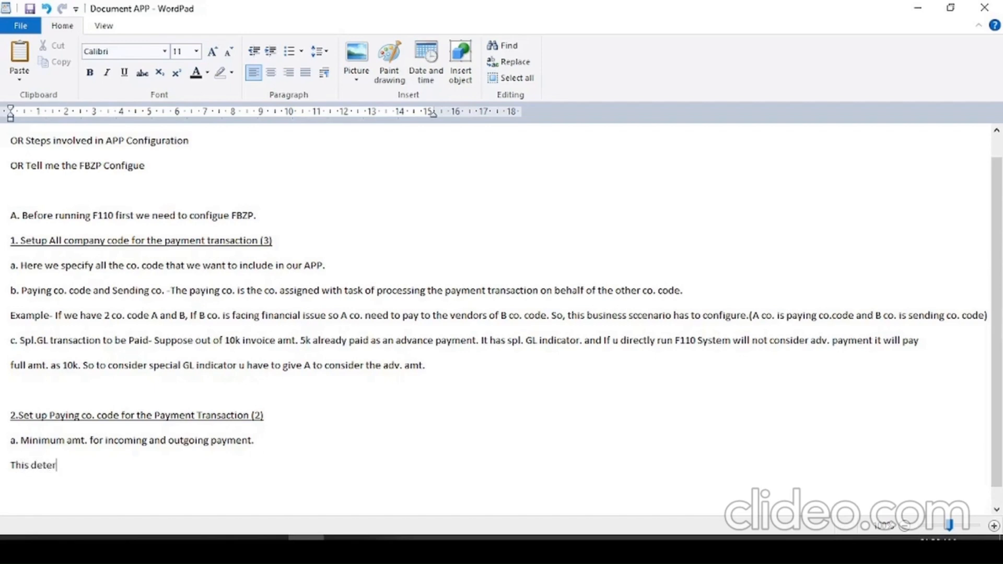
type("mines the min. a")
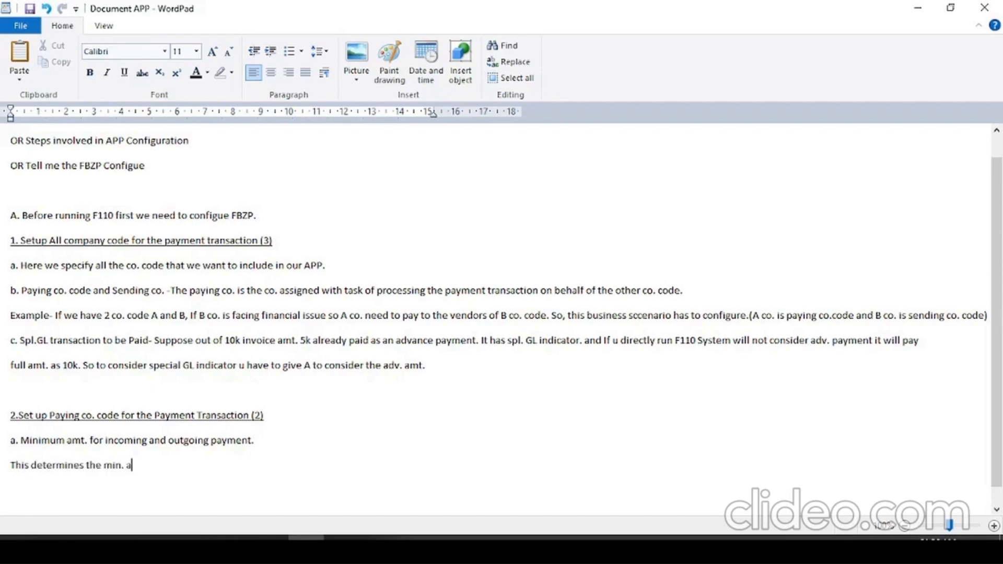
type("mt. that will be allowed")
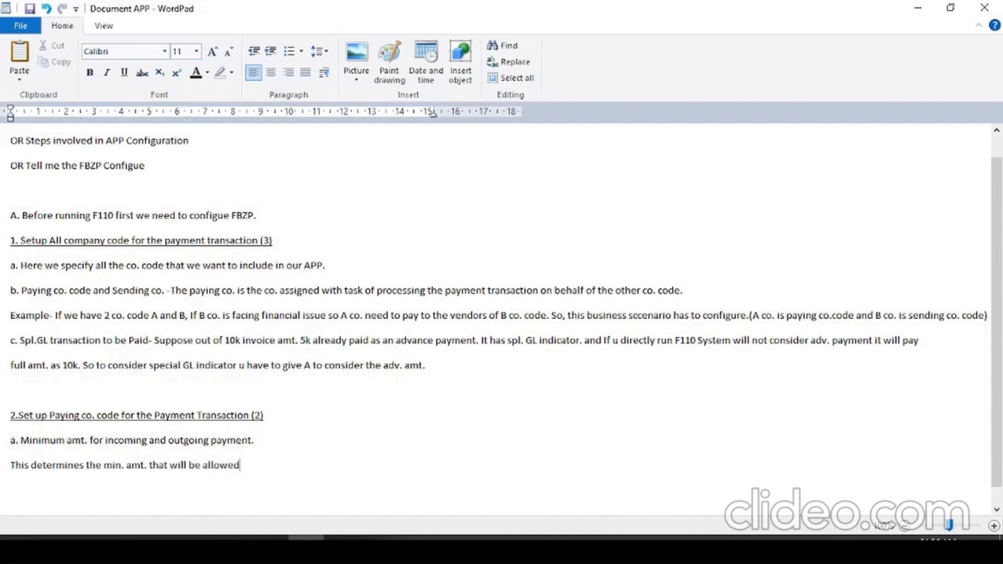
type(" by the system to")
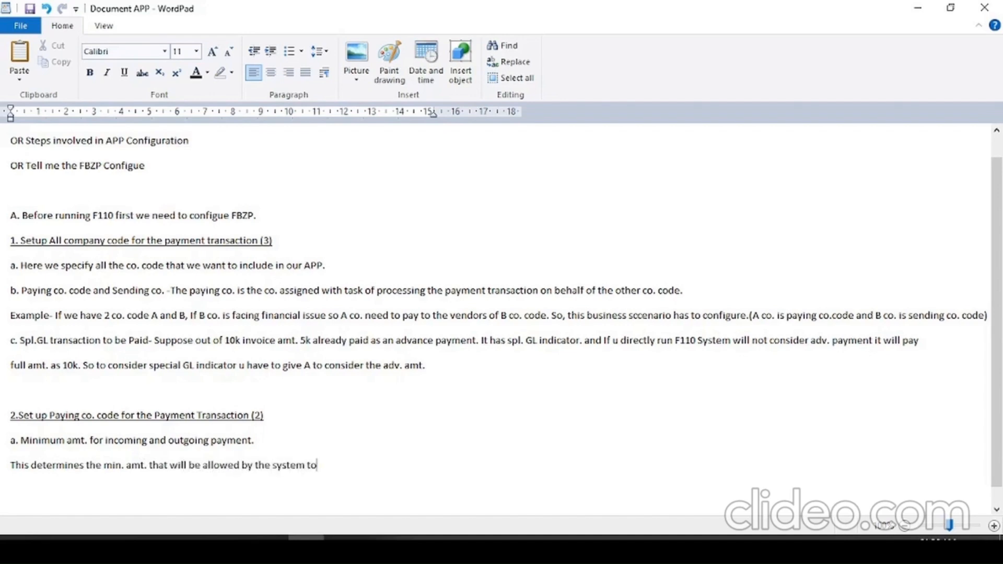
type(" go through the automatic p")
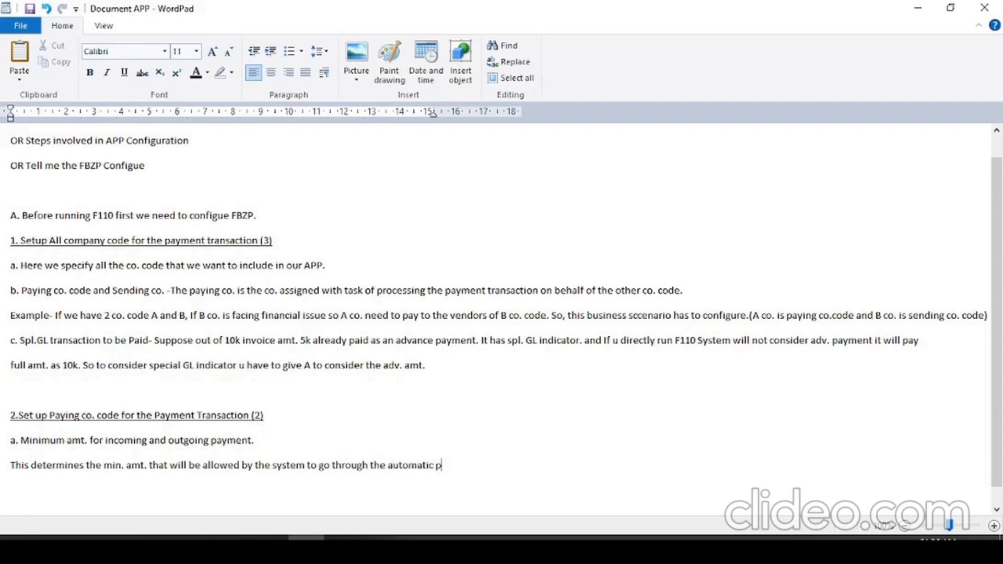
type("ayment program.")
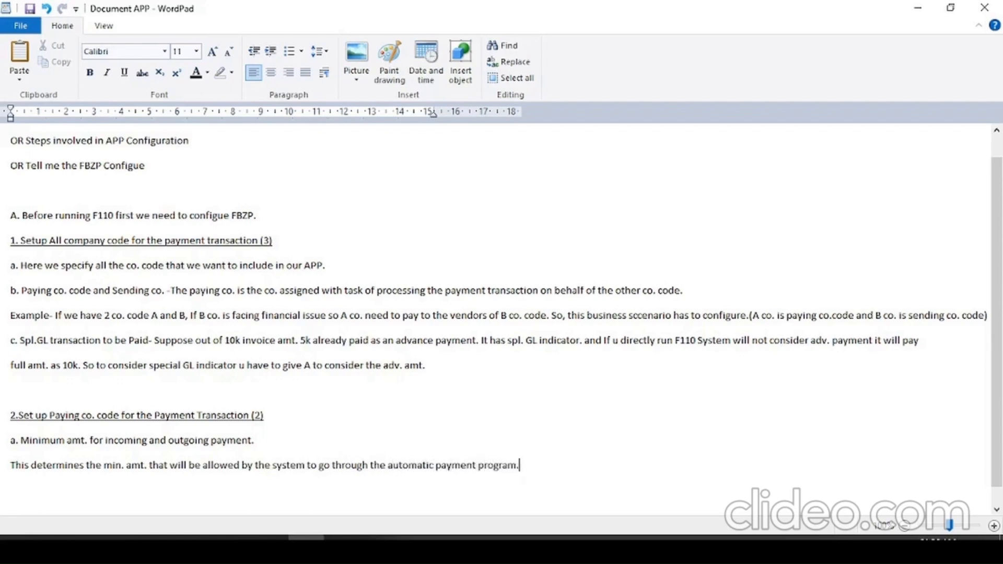
type(" any amt. lower than this ")
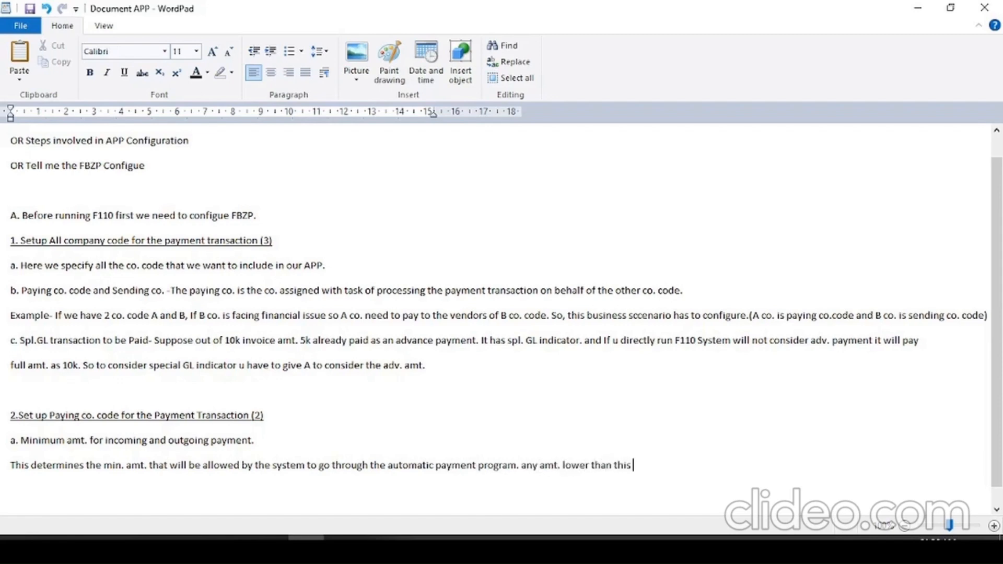
type("amt. will not be ")
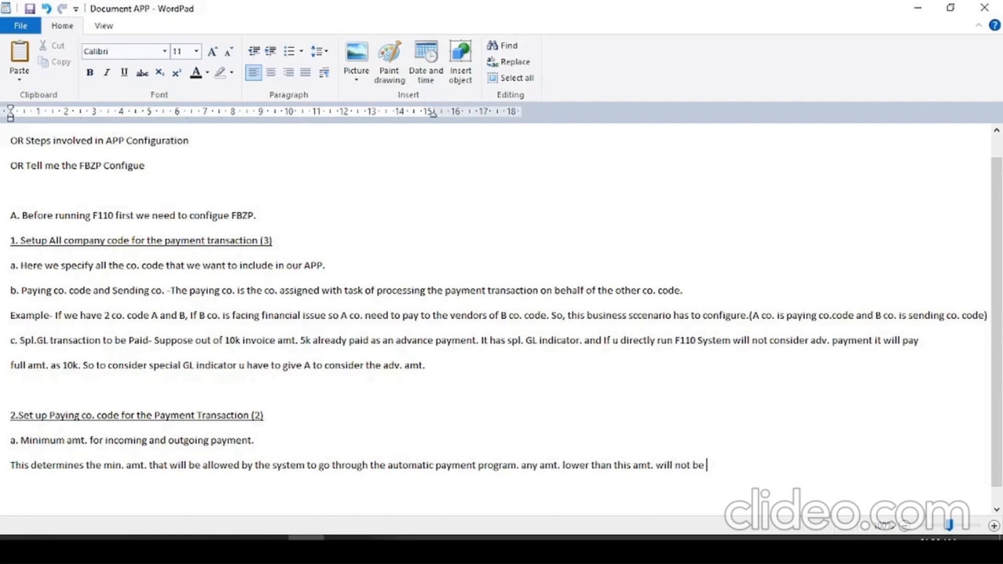
type("consider in APP.")
- Finish the explanation with "any amt. lower than this amt. will not be consider in APP." and start a new line
key("Return")
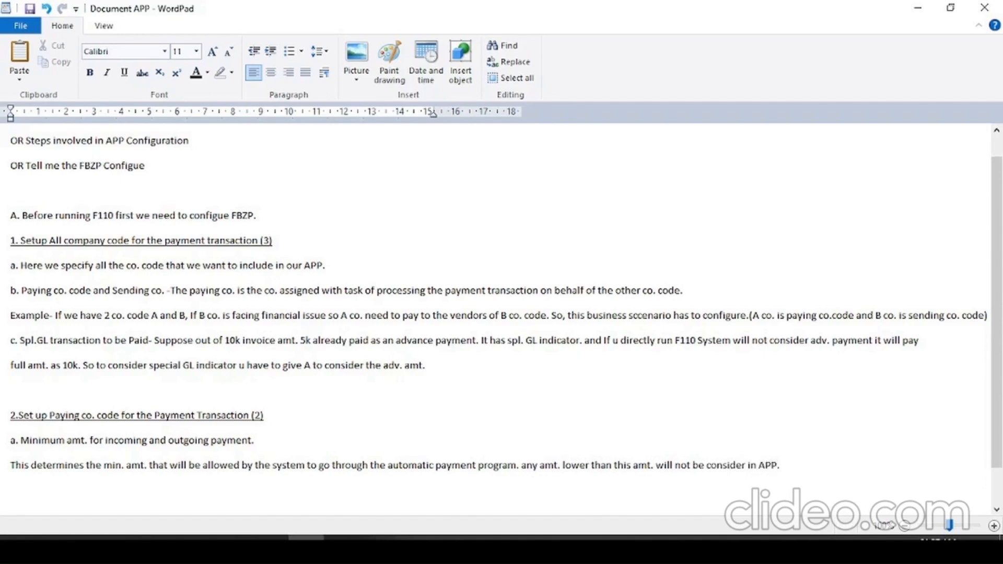
- Begin point b with "b.", switch to SAP and go to the Form for the Payment Advice field
type("b.")
key("Caps_Lock")
key("alt+Tab")
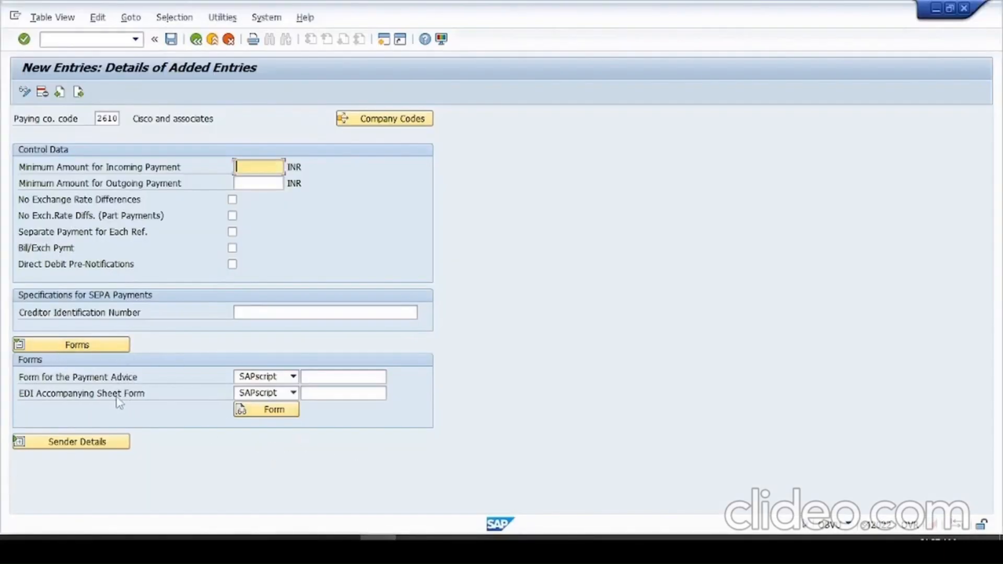
left_click(362, 378)
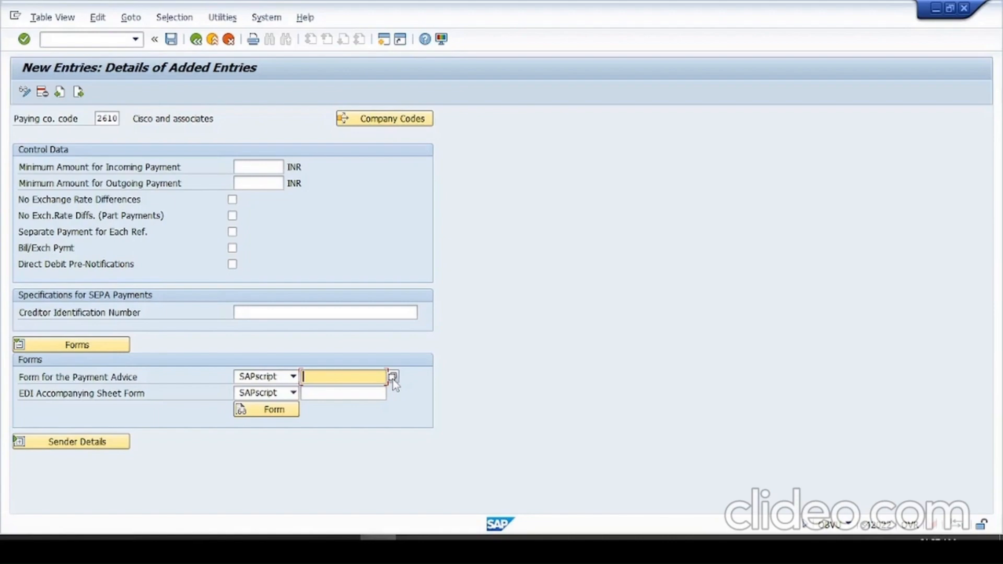
- Switch back to WordPad, complete point b with "Form for the Payment Advice." and start a new line
key("alt+Tab")
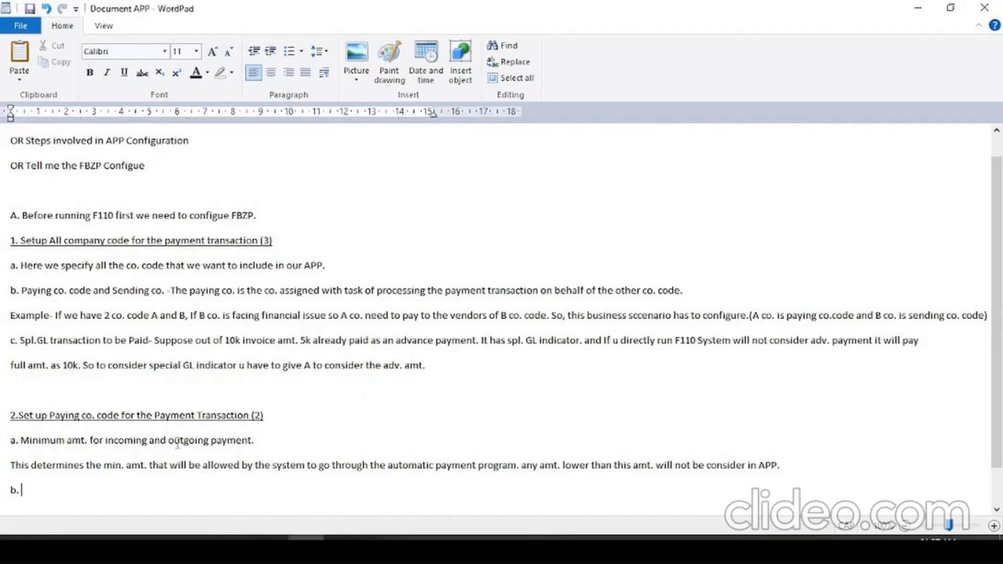
type("Form for the ")
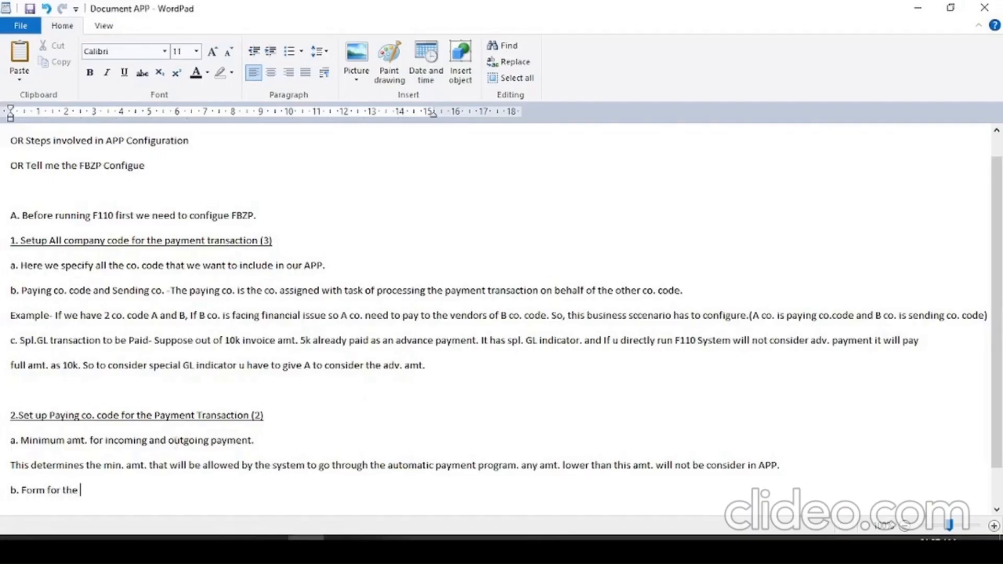
type("Payment Advice.")
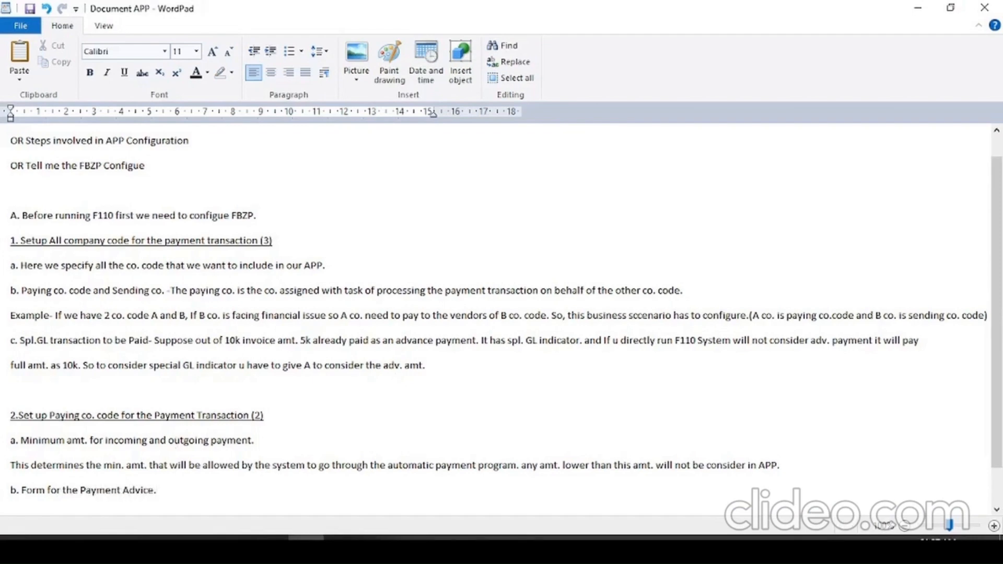
key("Return")
key("Caps_Lock")
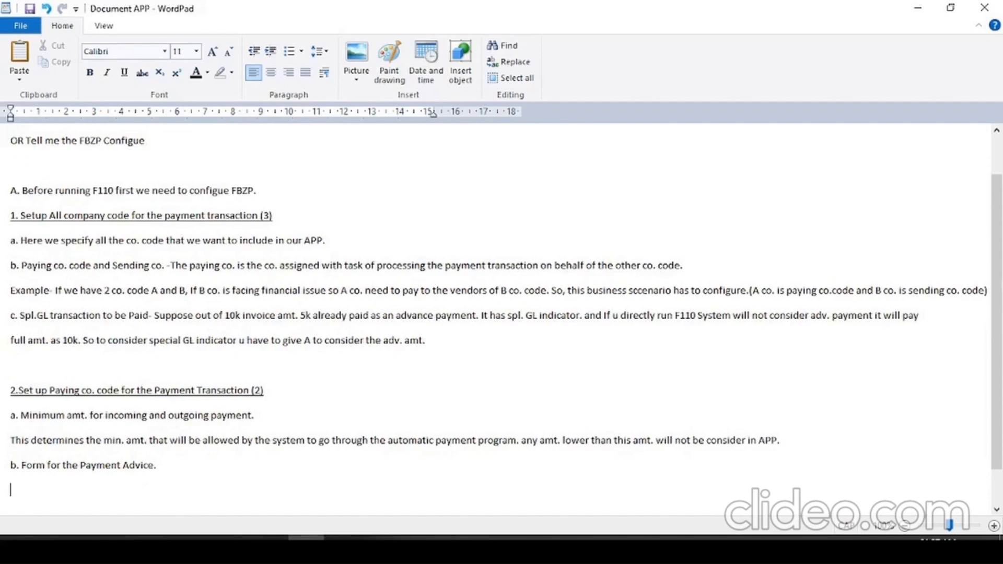
- Explain point b with "System automatically prints the form for every vendor to whom the payment has been done." and start new lines below
type("S")
key("Caps_Lock")
type("ystem automatic")
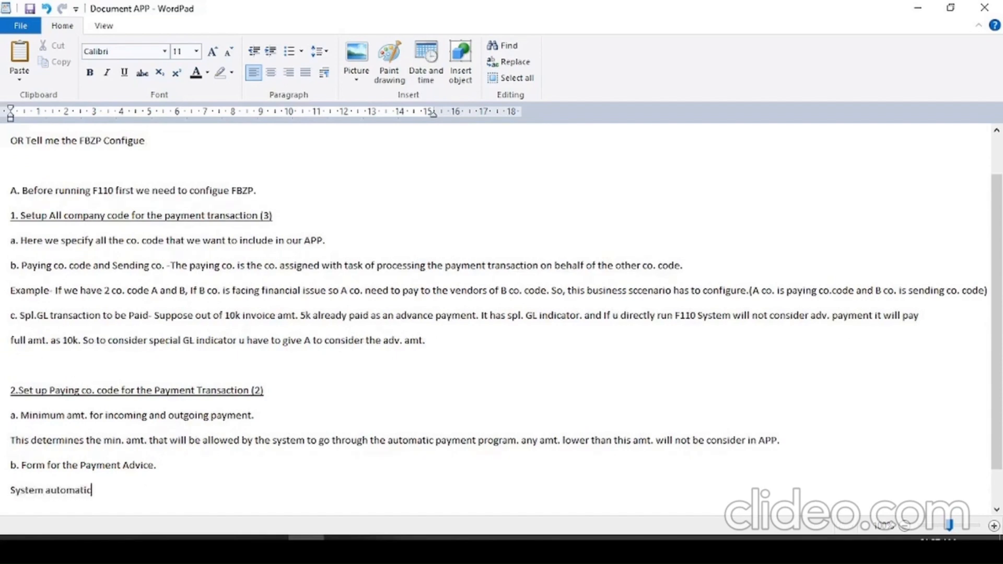
type("ally prints the for")
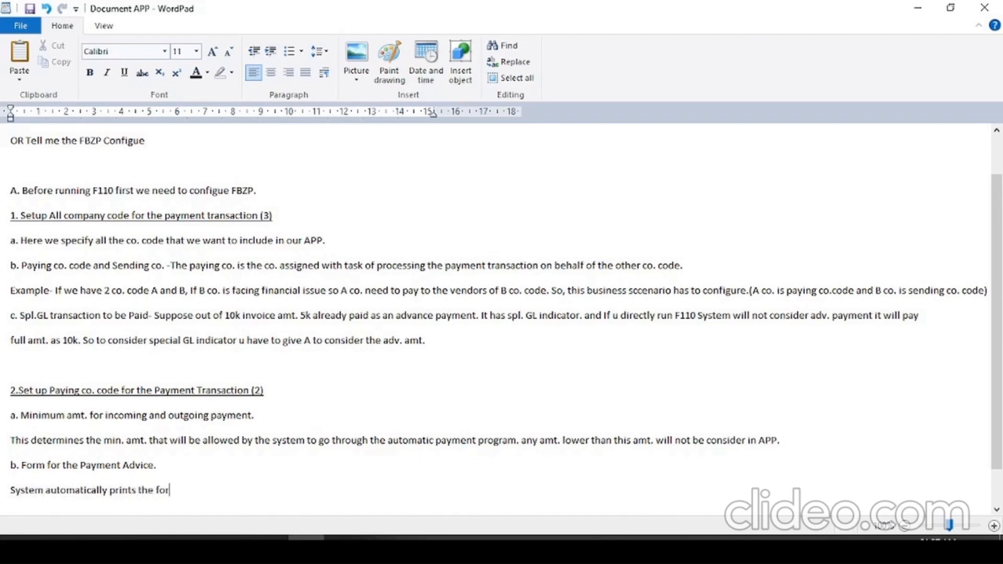
type("m for every vendor f")
key("BackSpace")
type("to ")
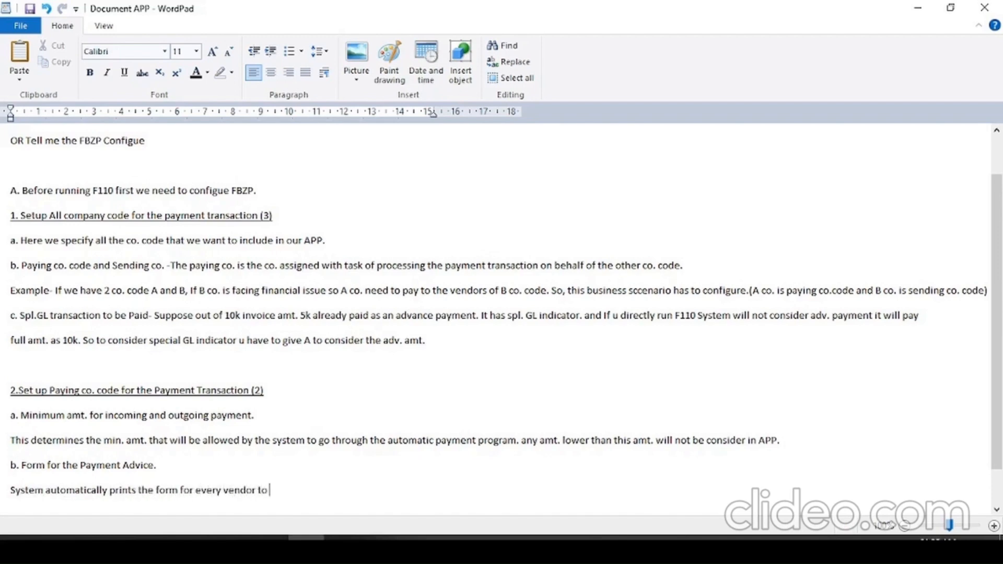
type("whom the payment")
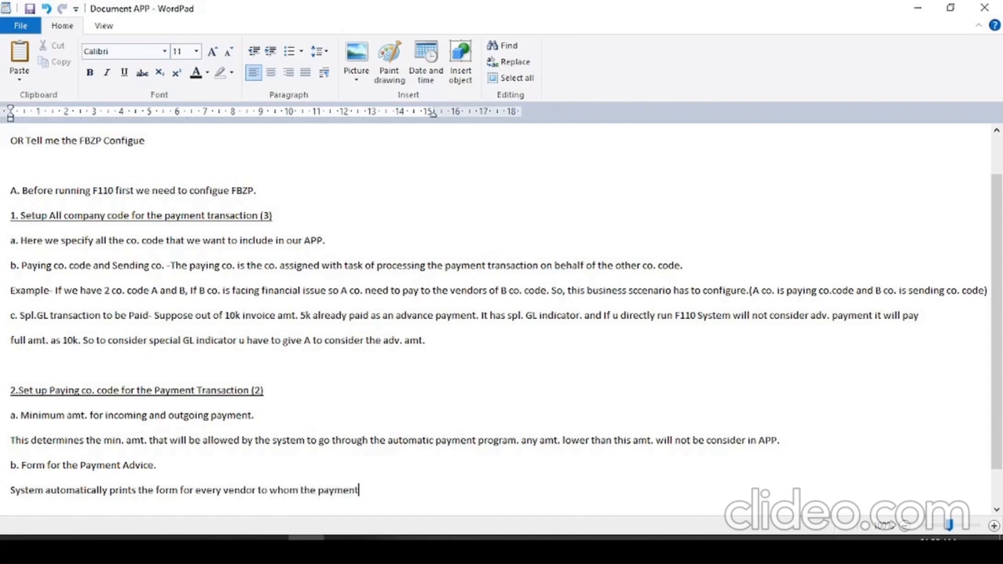
type(" has been done.")
key("Return")
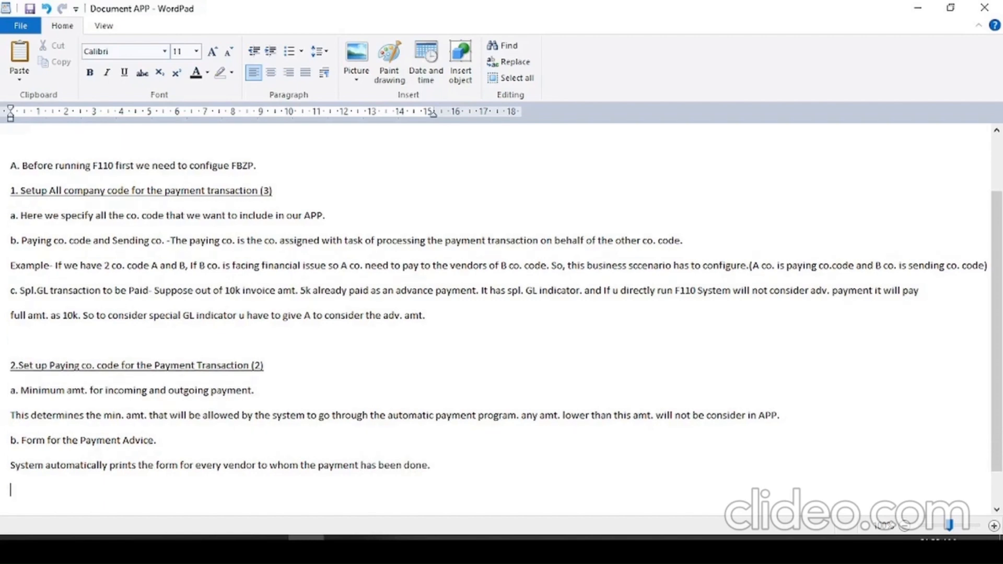
key("Return")
- Switch to SAP and set the Minimum Amount for Outgoing Payment to 10 INR for the paying company code
key("alt+Tab")
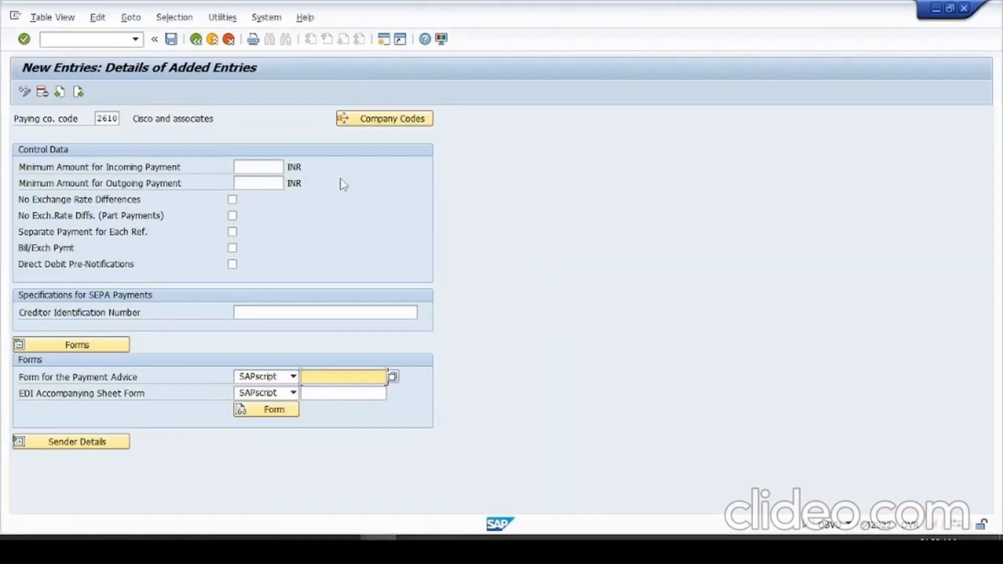
left_click(242, 167)
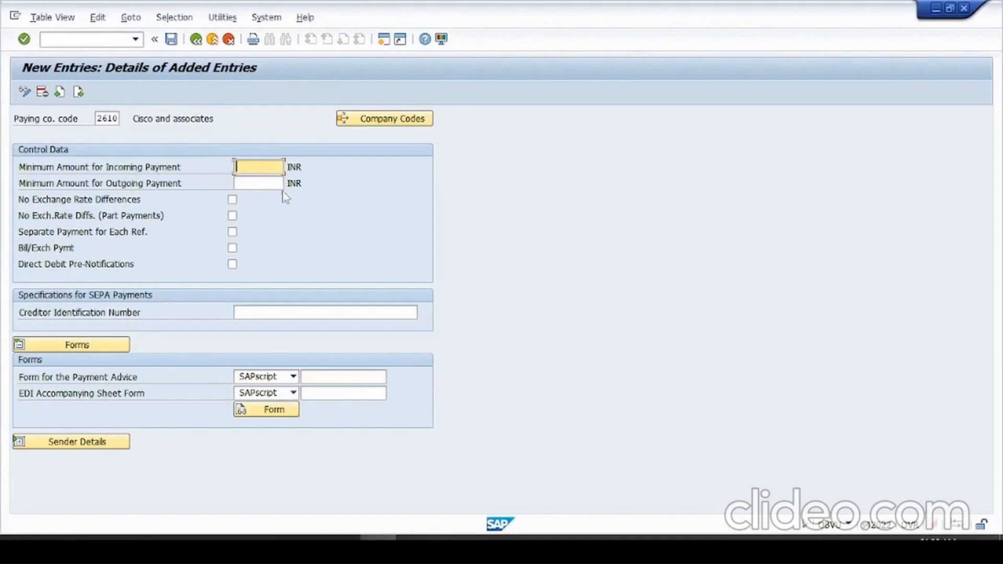
left_click(267, 184)
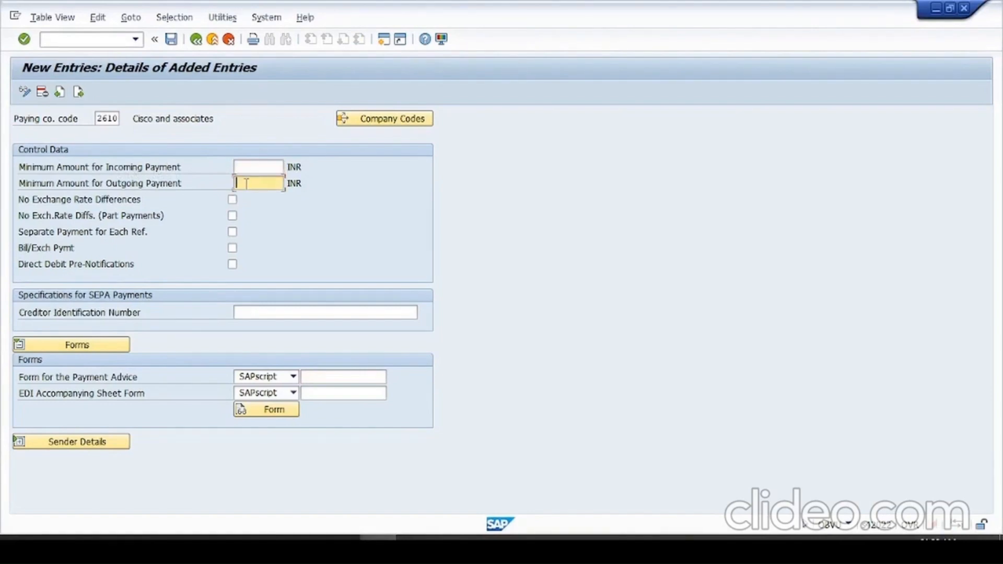
type("1")
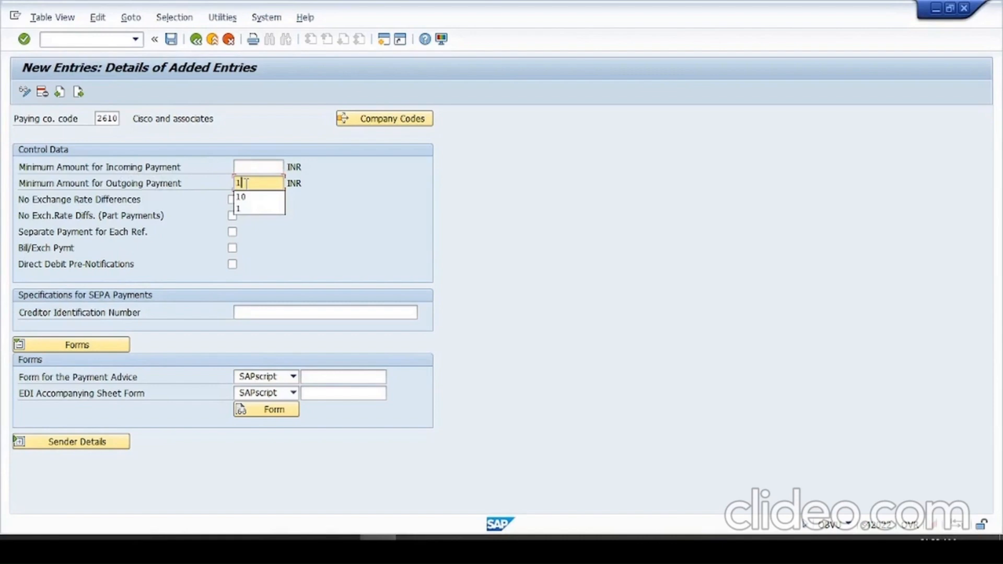
type("0")
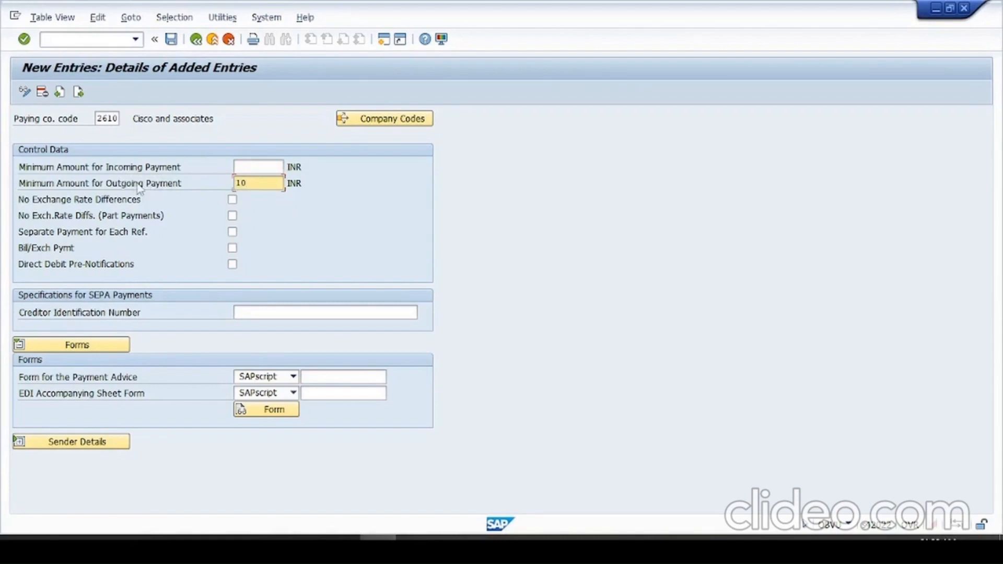
- Set the Form for the Payment Advice to F110_D_AVIS and save the paying company code entry
left_click(360, 380)
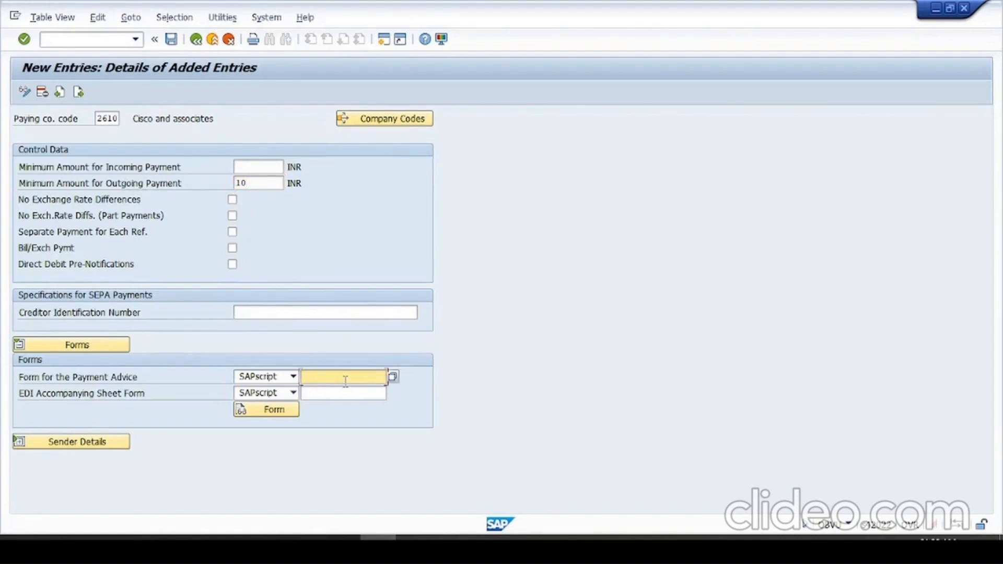
type("F110_D_AVIS")
key("Return")
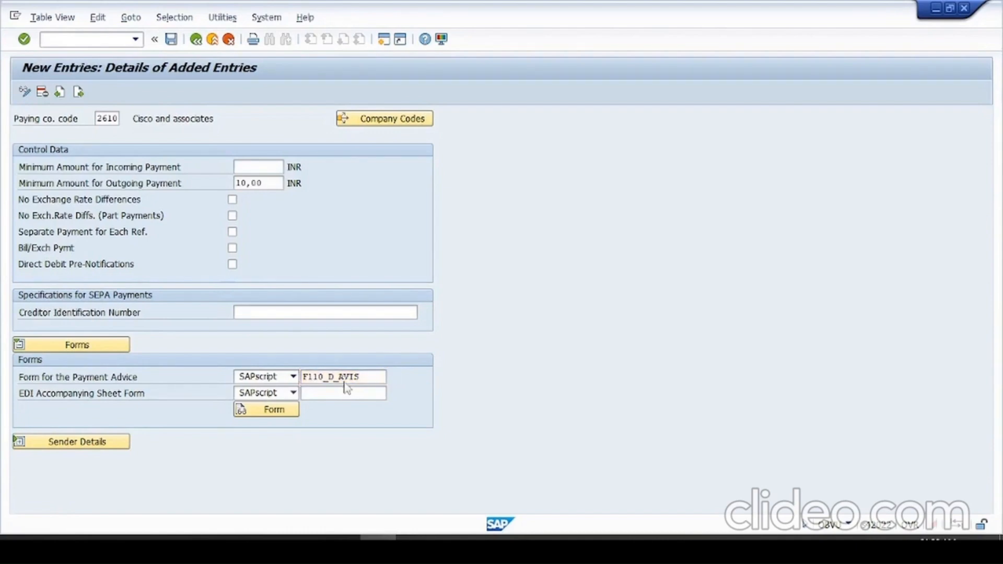
key("Return")
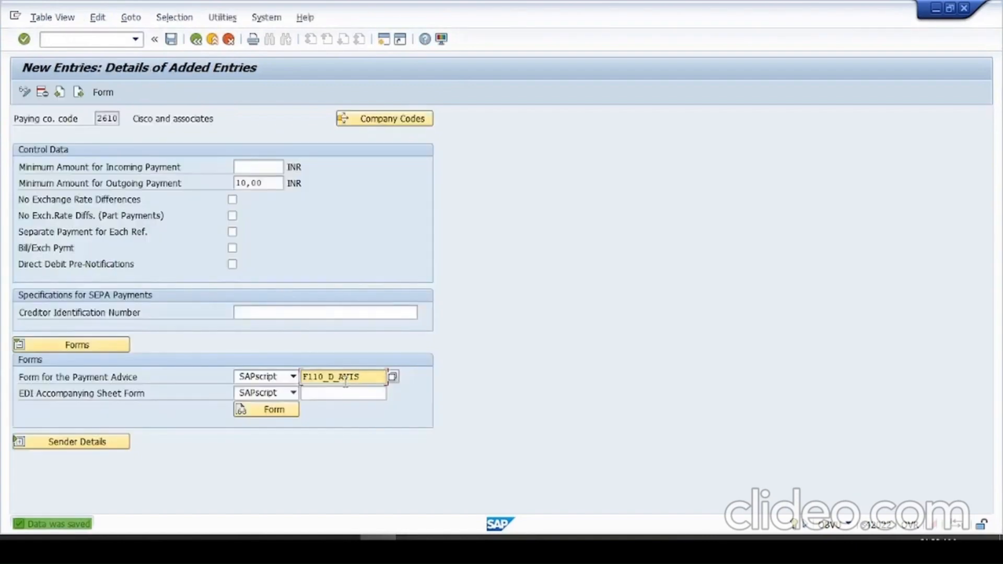
- Return to the Maintain Payment Program overview and open the payment methods per country
left_click(197, 40)
left_click(196, 40)
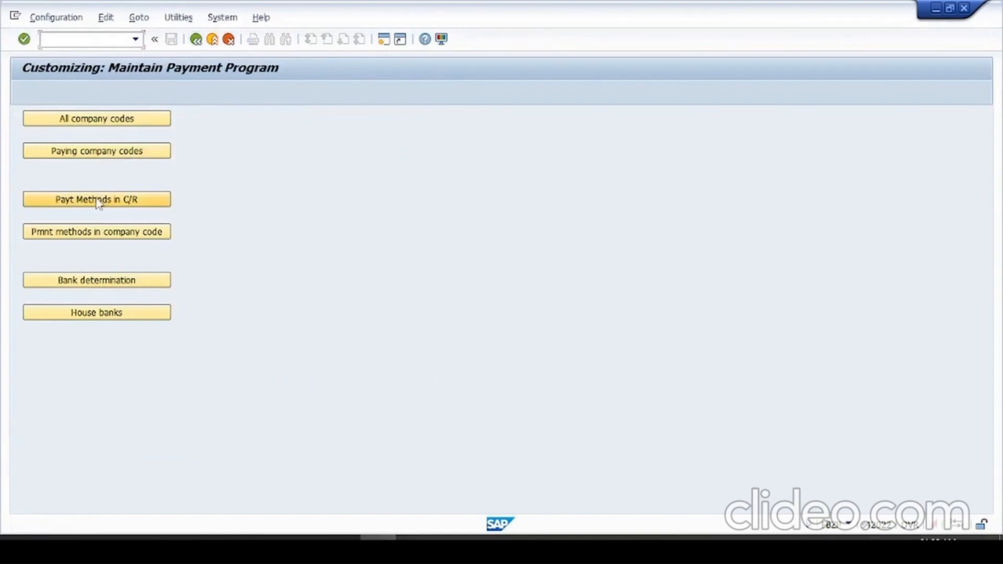
left_click(97, 200)
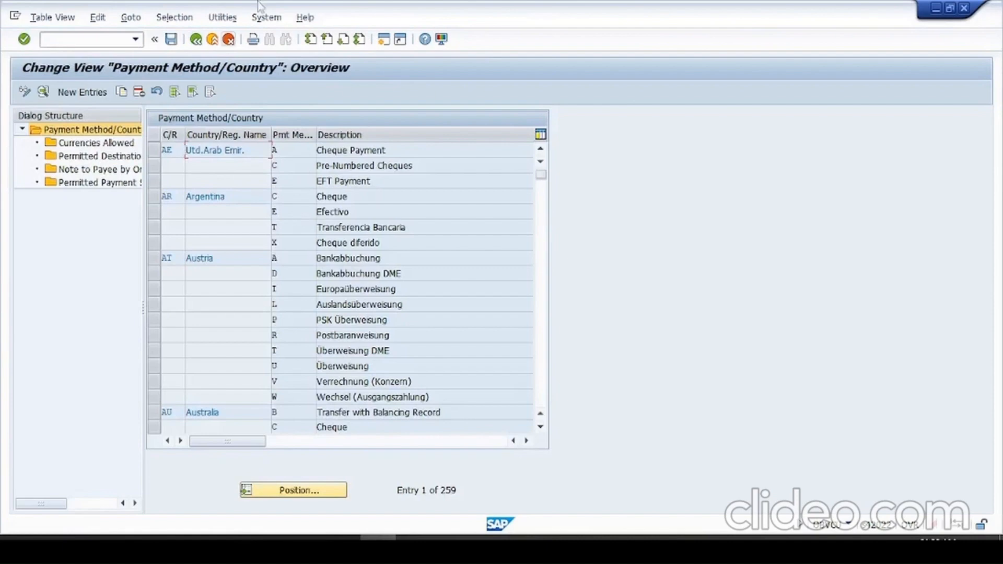
- Switch to the document in Word and write the heading "3.Setup Payment methods per country for the payment transactions (5)"
key("alt+Tab")
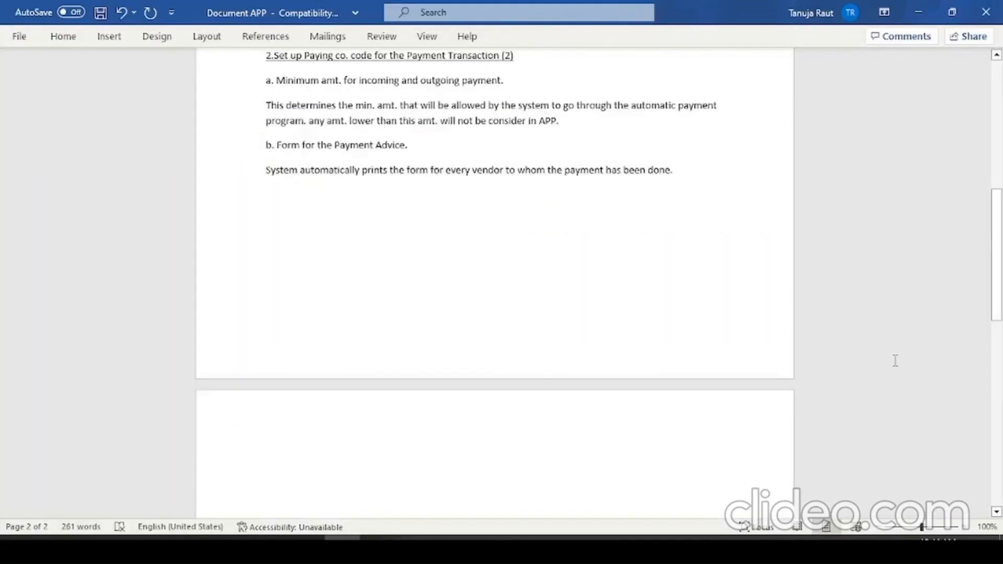
type("3.")
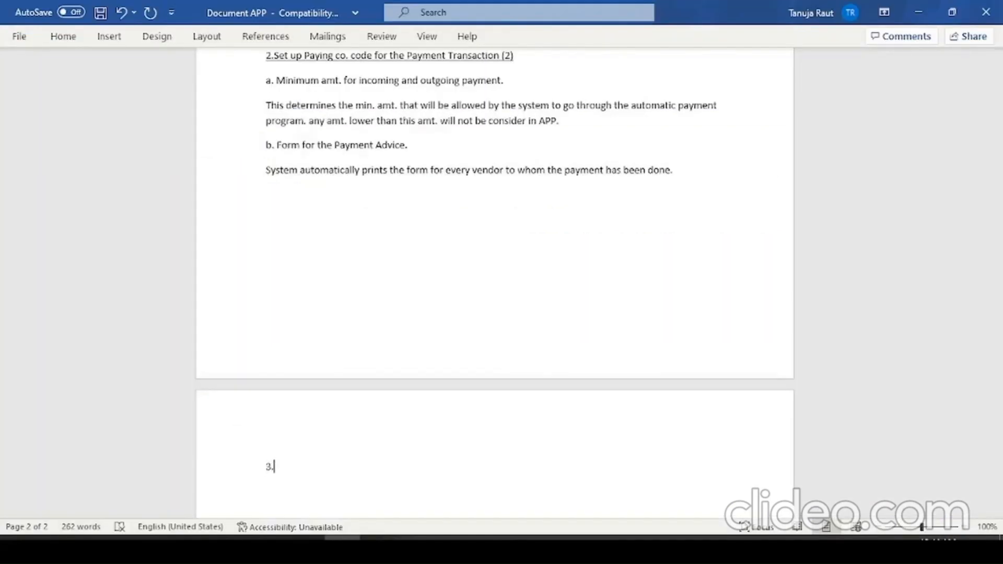
type("Setup Payment me")
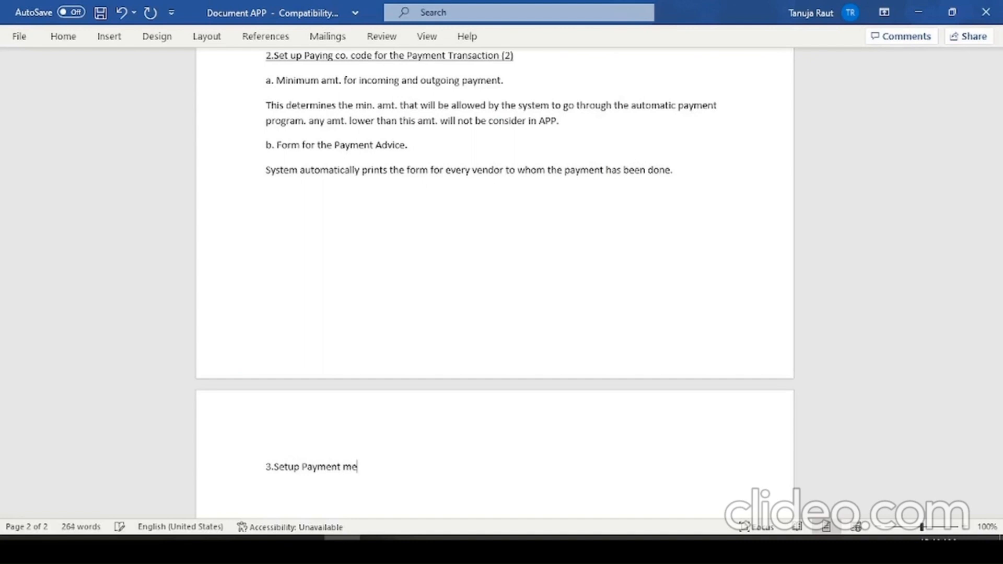
type("thods per country fo")
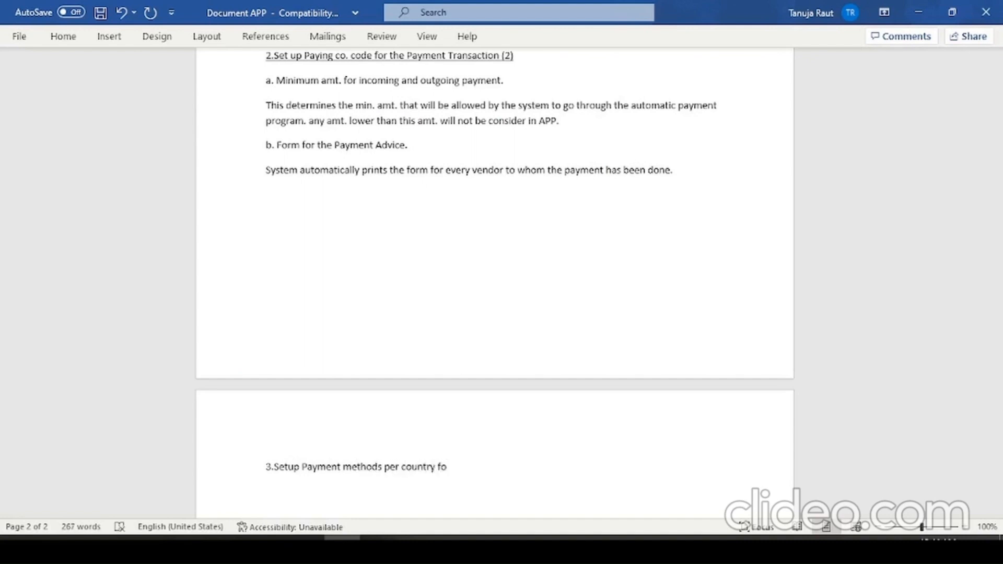
type("r the payment transa")
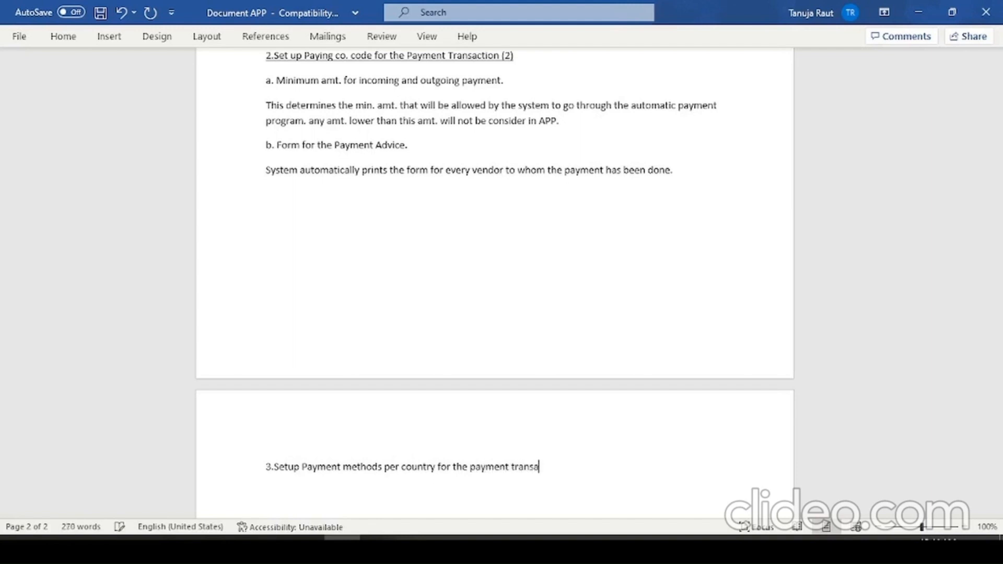
type("ctions (5)")
- Underline the whole heading of section 3, keeping its closing bracket after the 5
key("shift+Left")
key("shift+Left")
key("shift+Left")
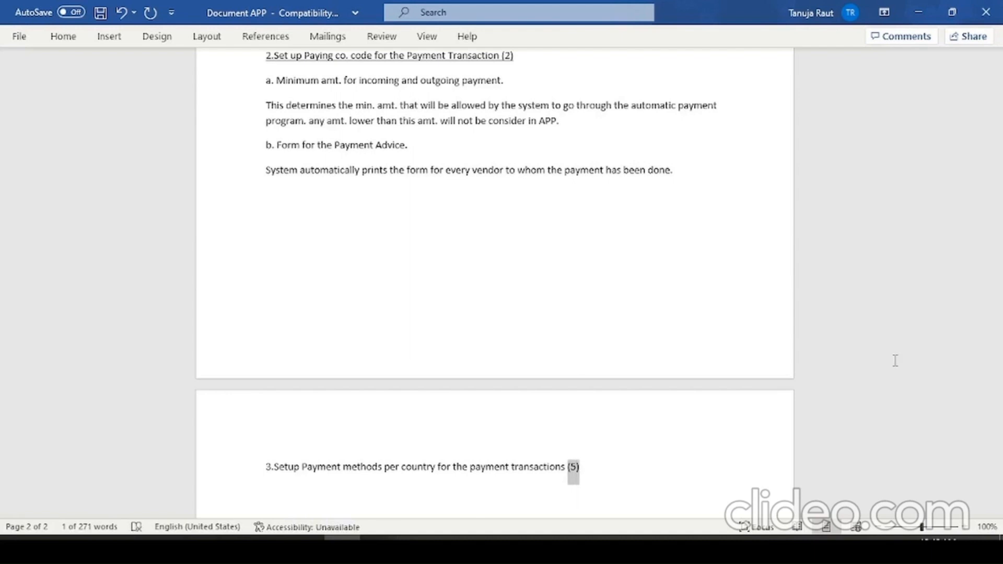
key("ctrl+shift+Left")
key("ctrl+shift+Left")
key("ctrl+shift+Left")
key("ctrl+shift+Left")
key("ctrl+shift+Left")
key("ctrl+shift+Left")
key("ctrl+shift+Left")
key("ctrl+shift+Left")
key("ctrl+shift+Left")
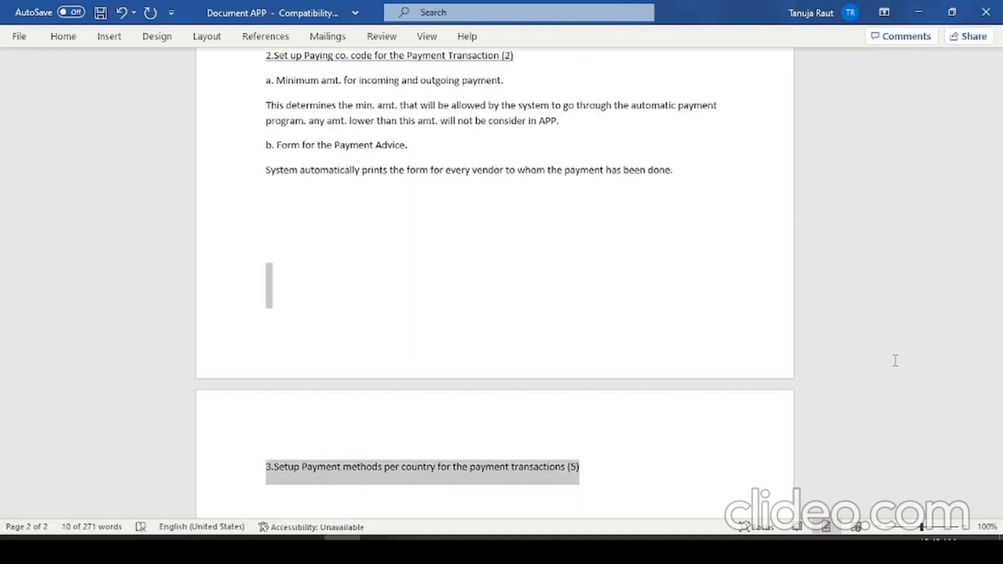
key("ctrl+u")
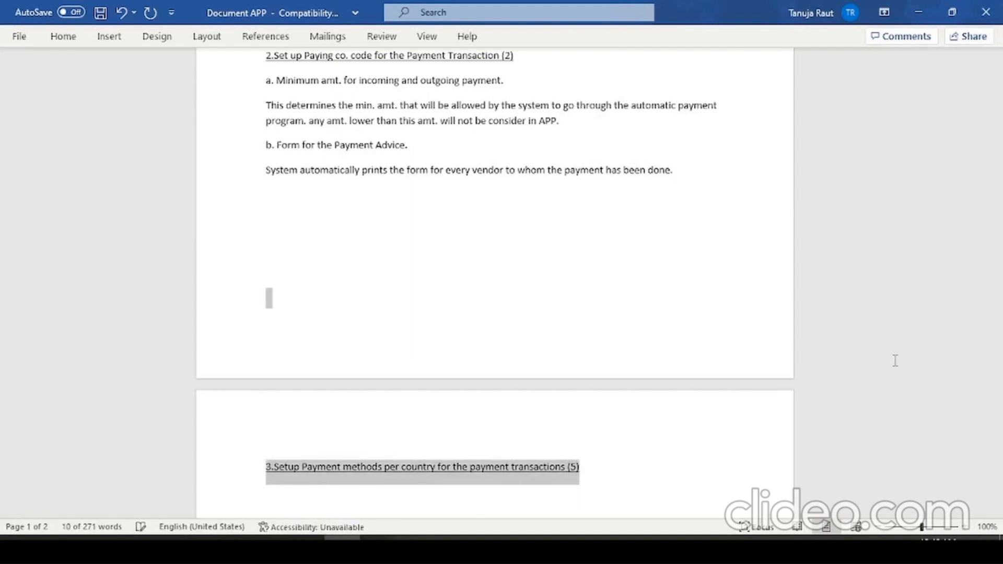
key("Right")
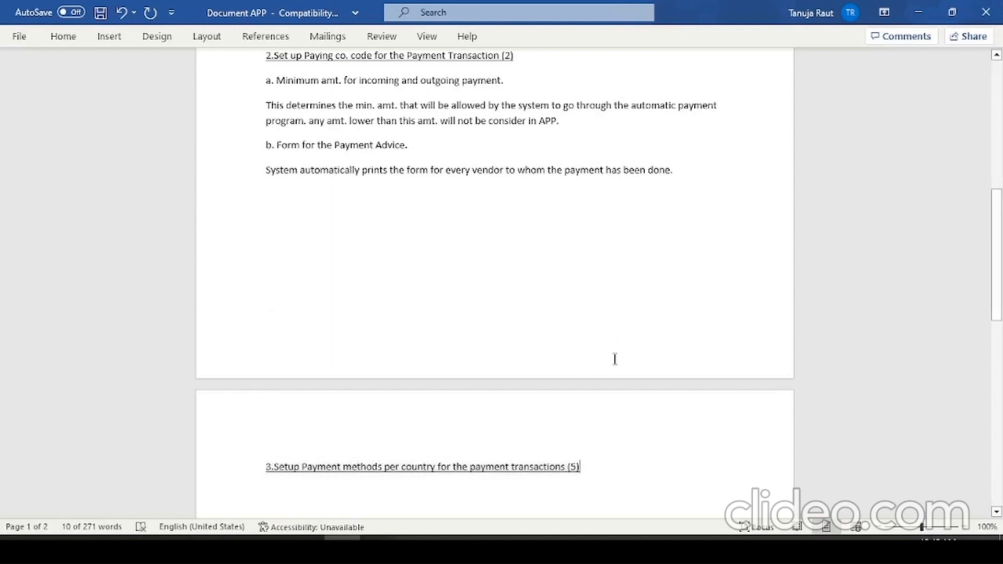
key("BackSpace")
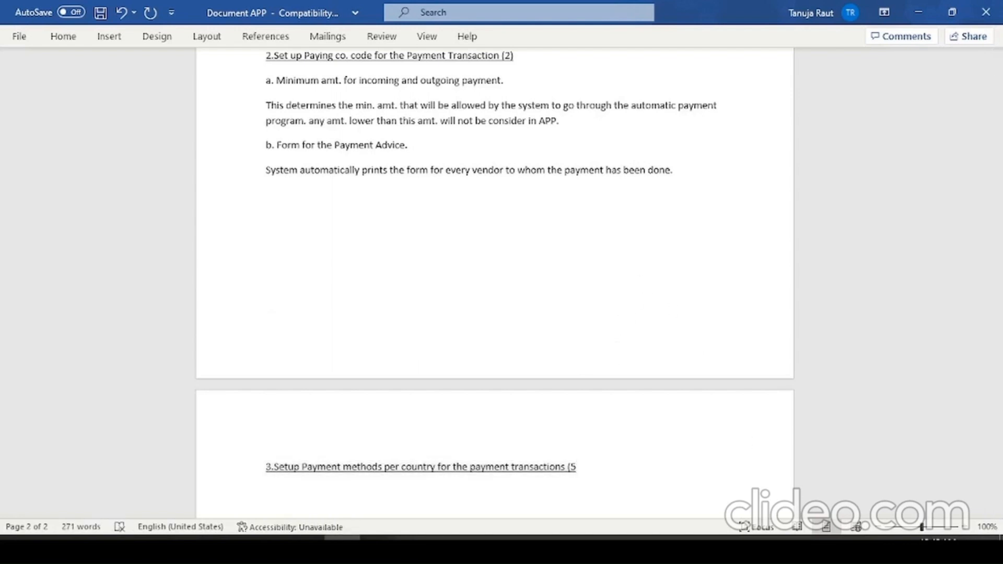
type(")")
- Add point a, "PM for Incoming or outgoing?", below the section 3 heading and start a new line
key("Return")
type("a.")
type("P")
key("BackSpace")
type("PM for Incoi")
key("BackSpace")
type("ming or Ou")
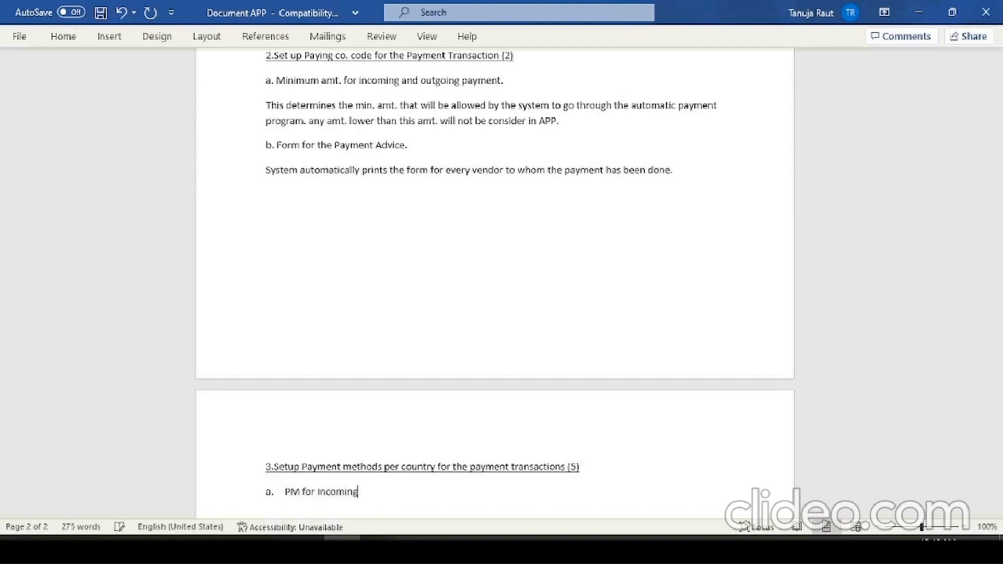
key("BackSpace")
key("BackSpace")
type("outgoing?")
key("Return")
- Add point b, "Required master record specification", to section 3
type("b.")
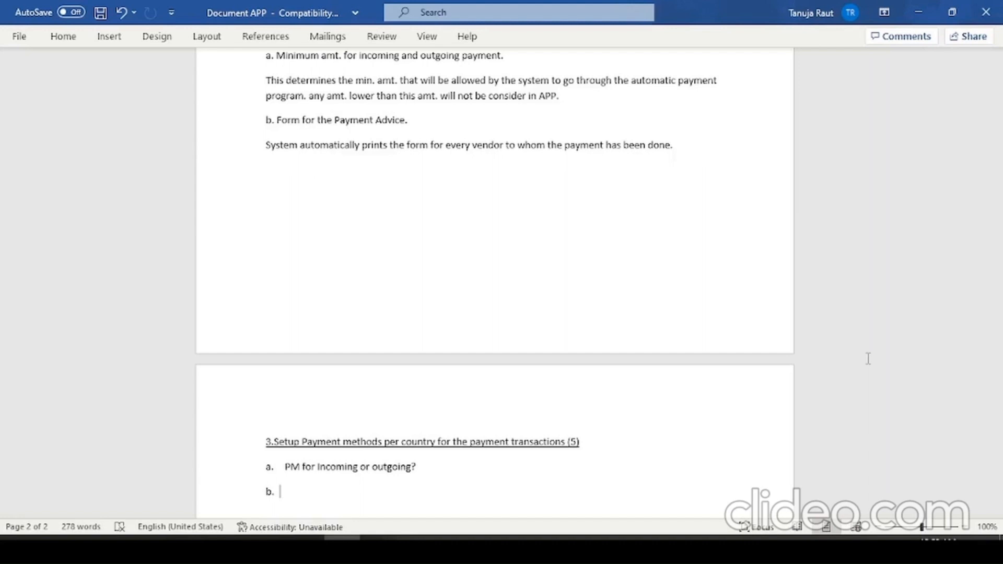
type("Required master ")
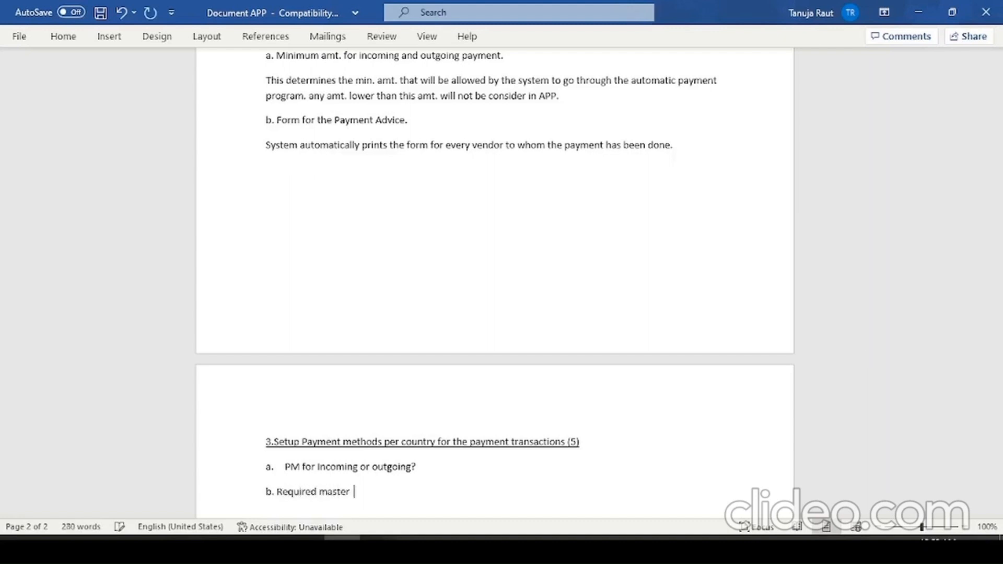
type("record specification")
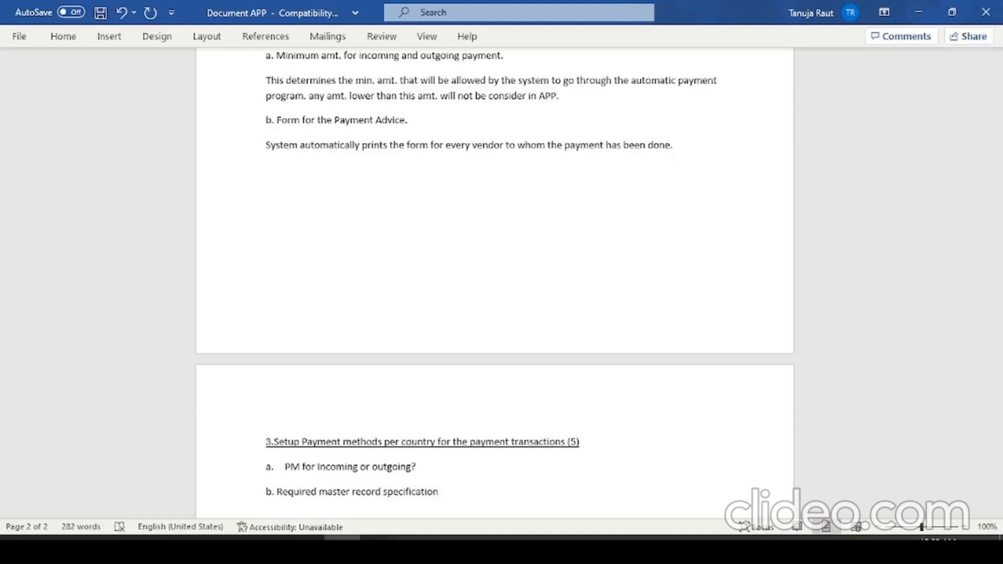
- Add point c, "Document type", on a new line in section 3 and start another line
key("Return")
type("c.")
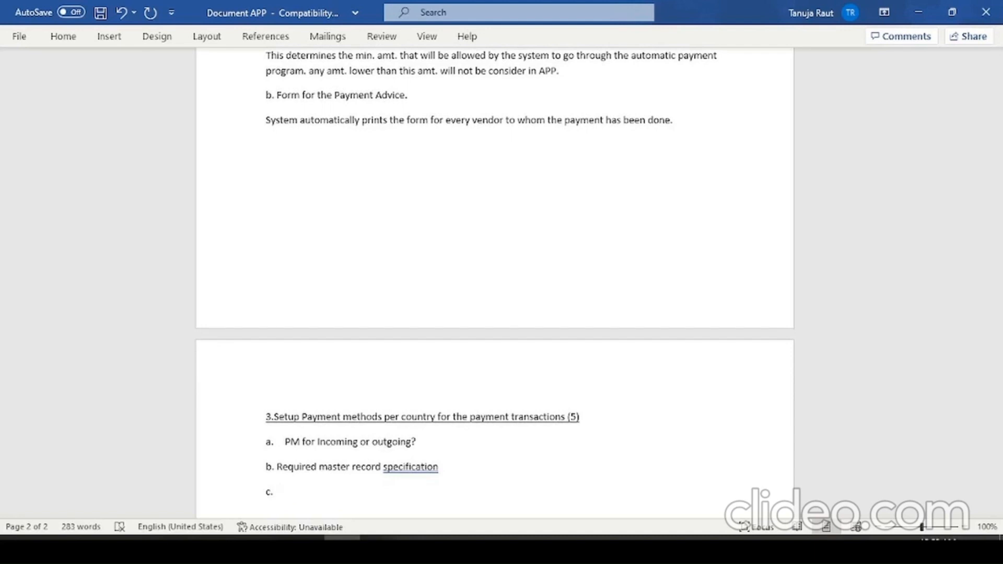
type(" Document type")
key("Return")
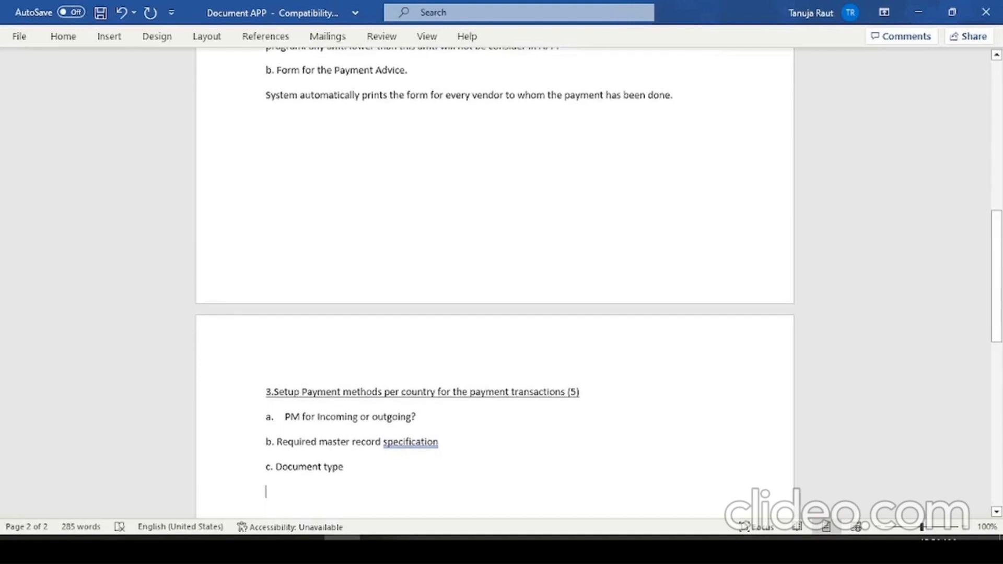
- Add point d, "Currency allowed.", to section 3 and start a new line
type("d. ")
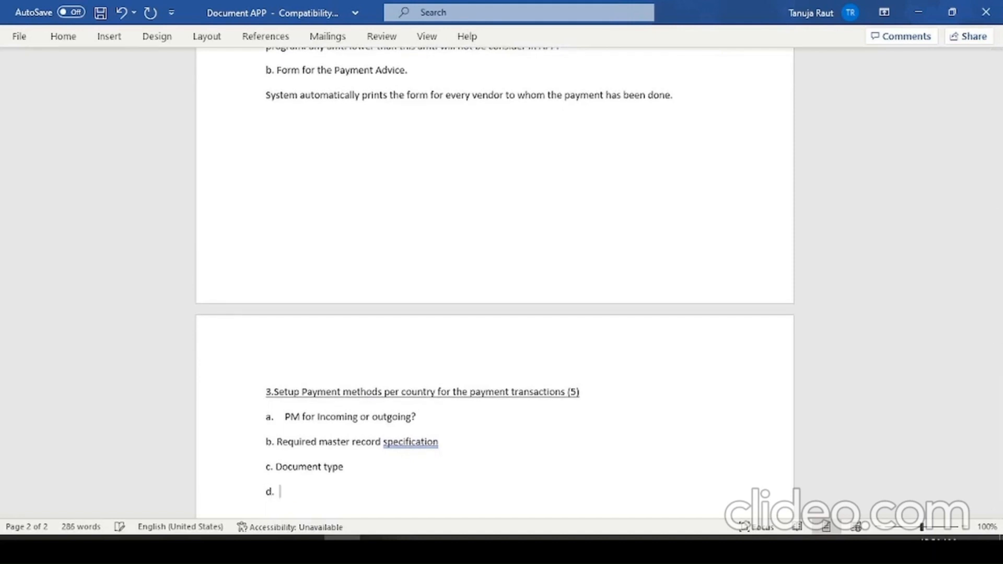
type("Currency allowed.")
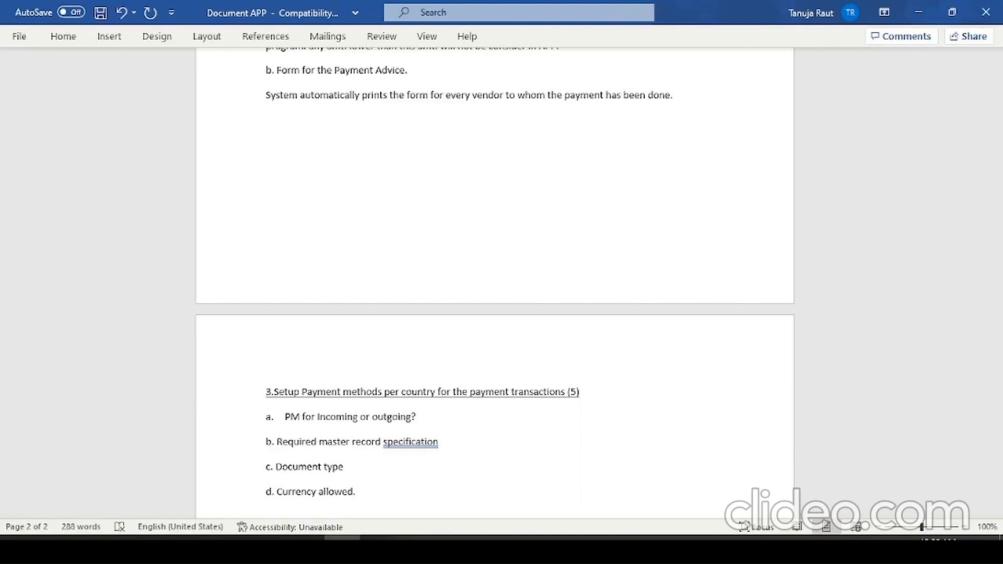
key("Return")
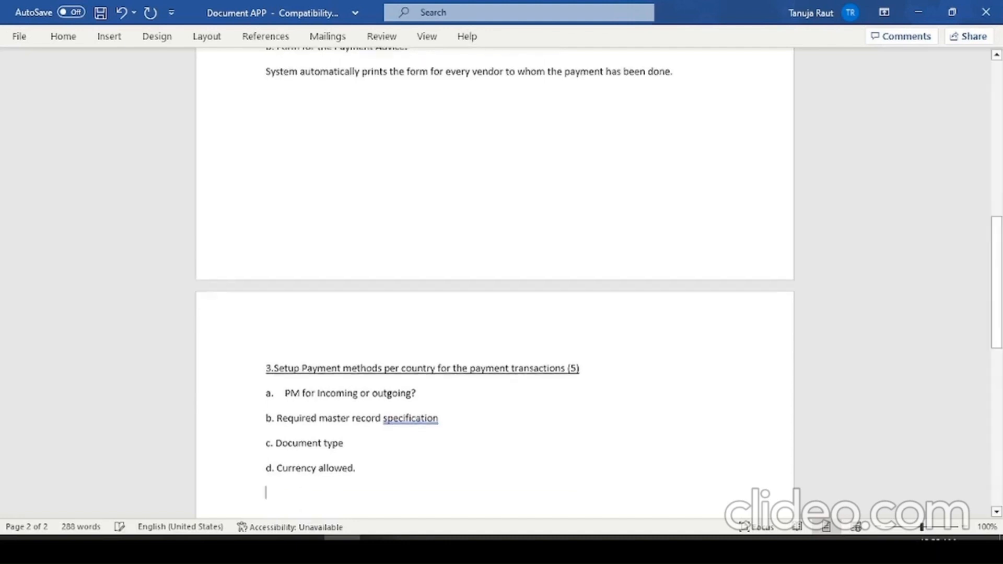
- Add point e, "Use payment medium workbench.", to section 3
type("e")
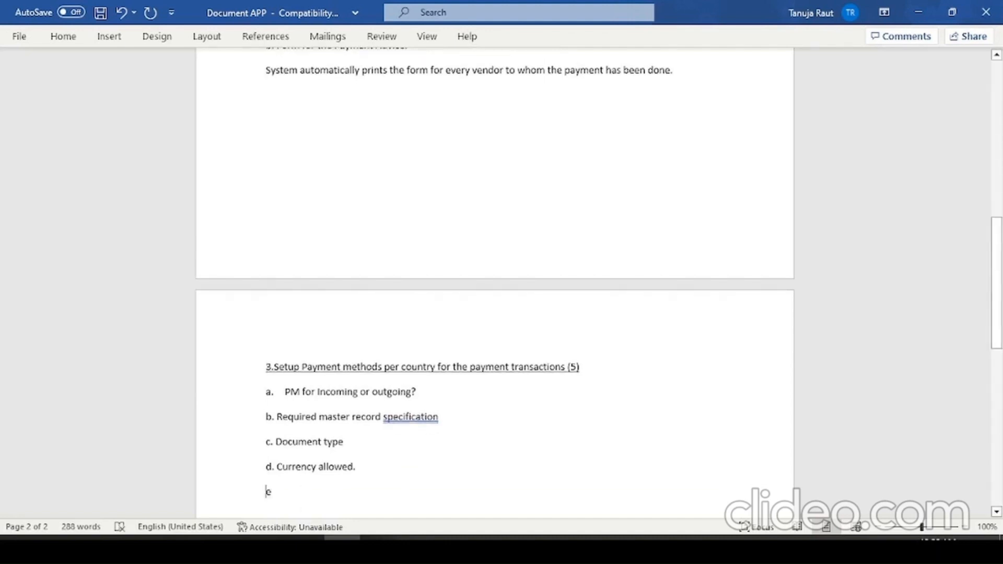
type(".")
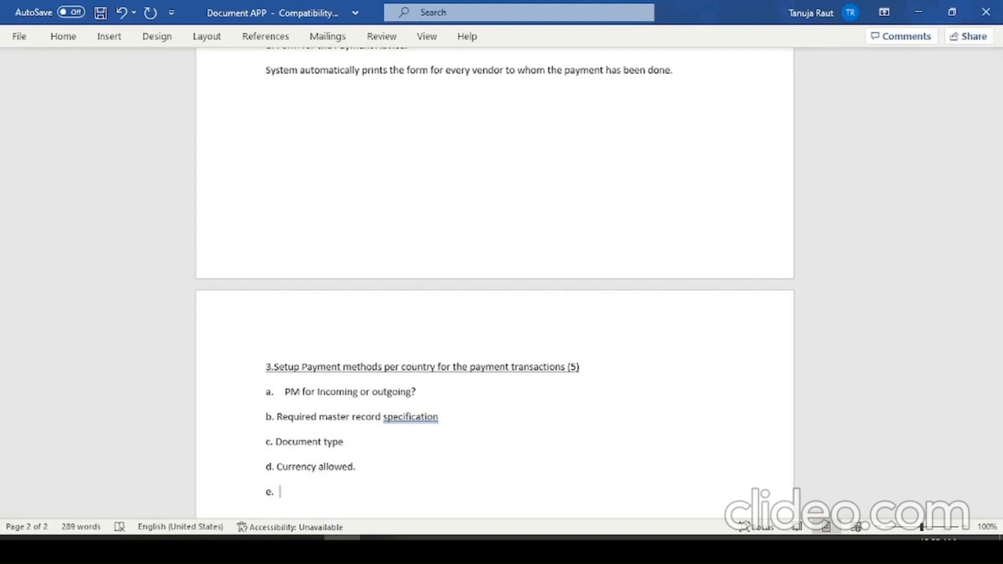
type("Use payment ")
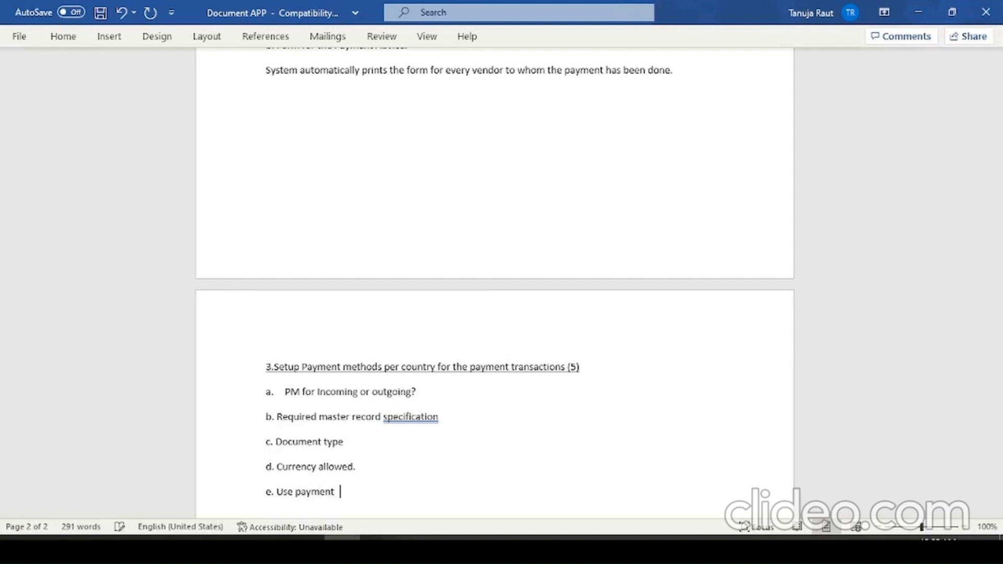
type("medium workbenc")
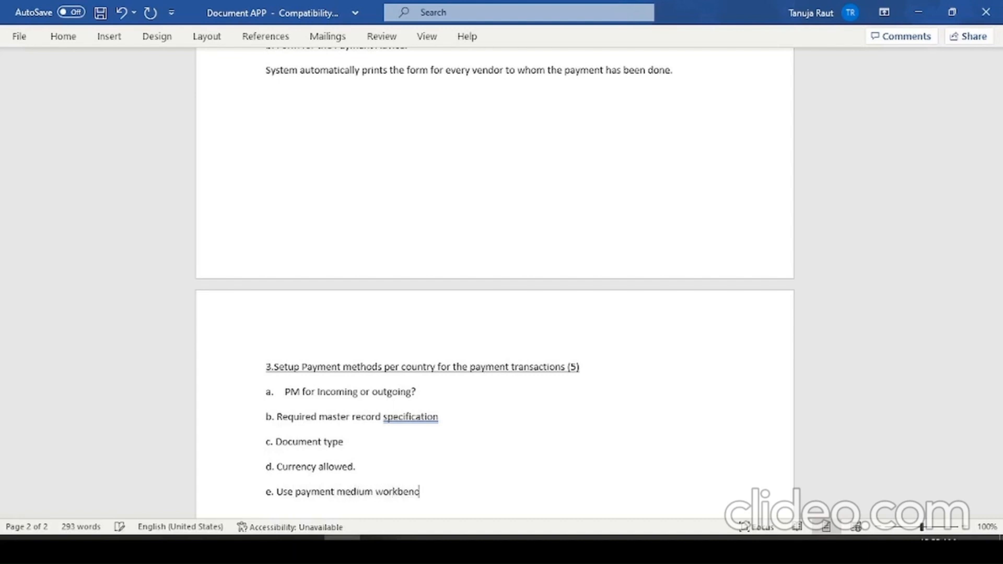
type("h.")
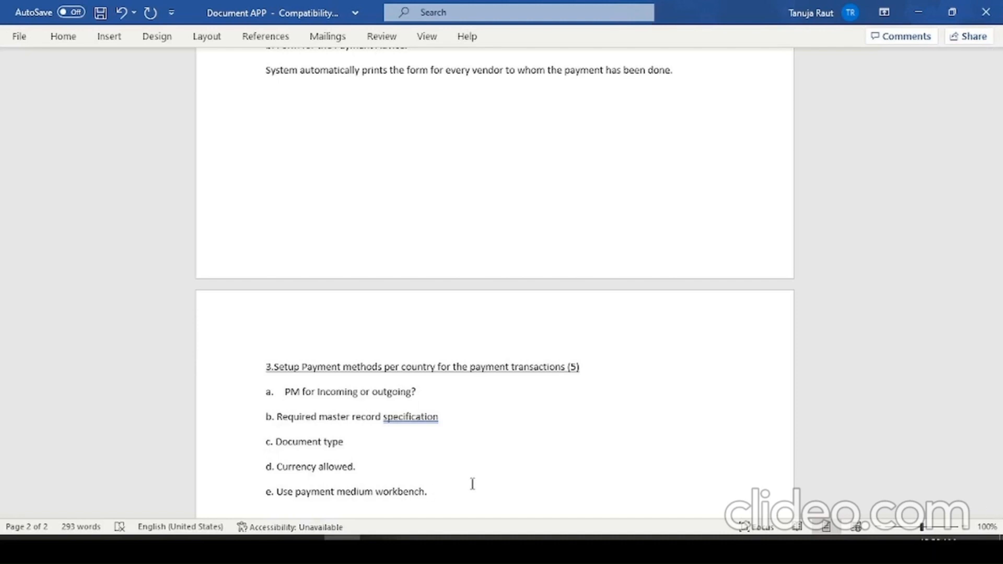
- Start a new line below point e in section 3 of the document
key("Return")
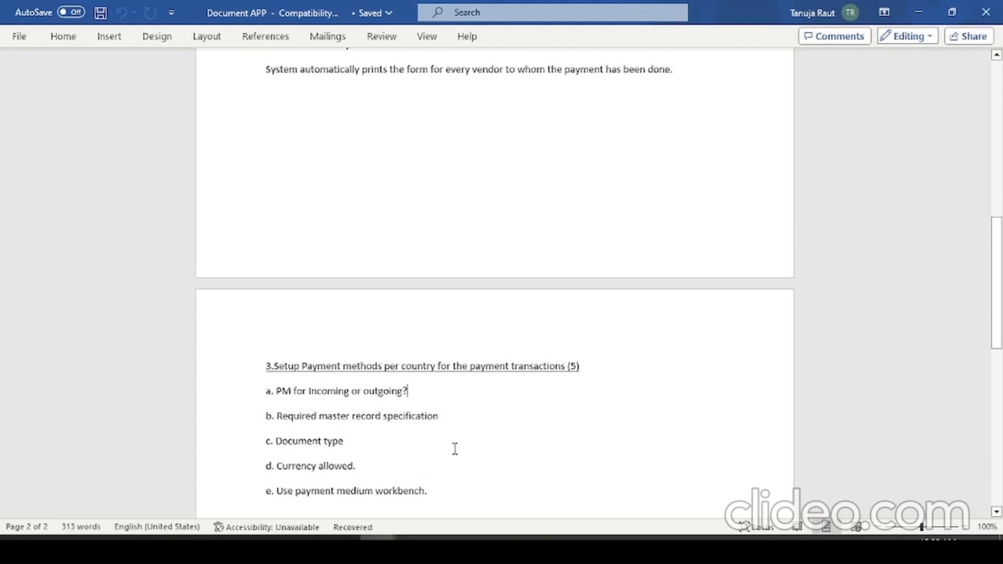
left_click(438, 492)
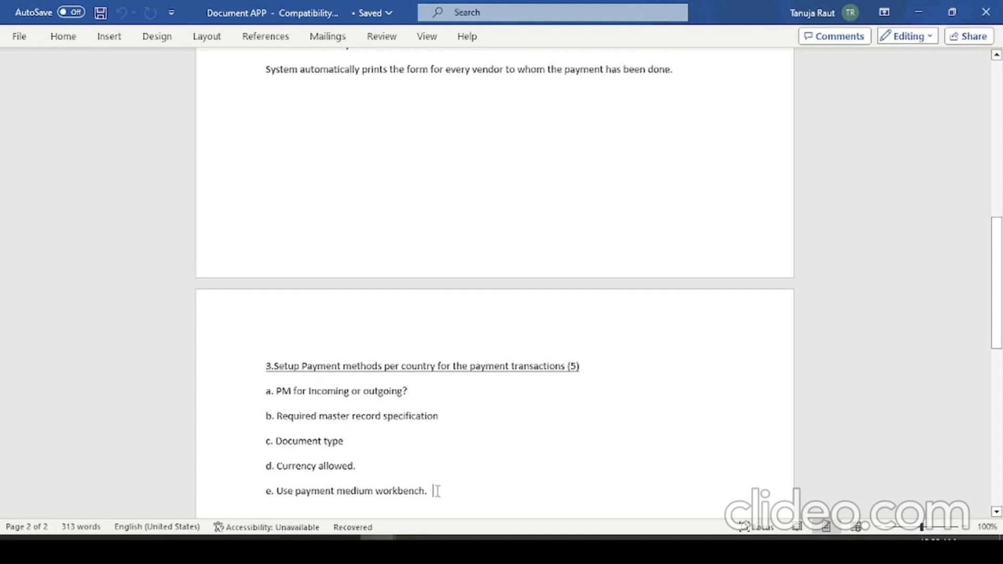
left_click(364, 459)
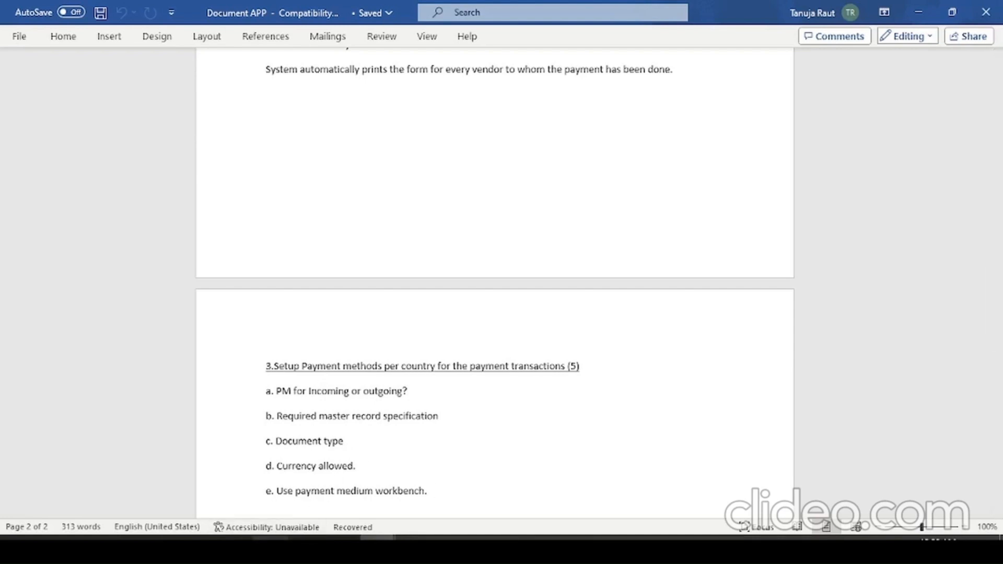
- Switch to SAP Logon, open the WAL connection and log on by entering the account password
left_click(270, 548)
left_click(243, 107)
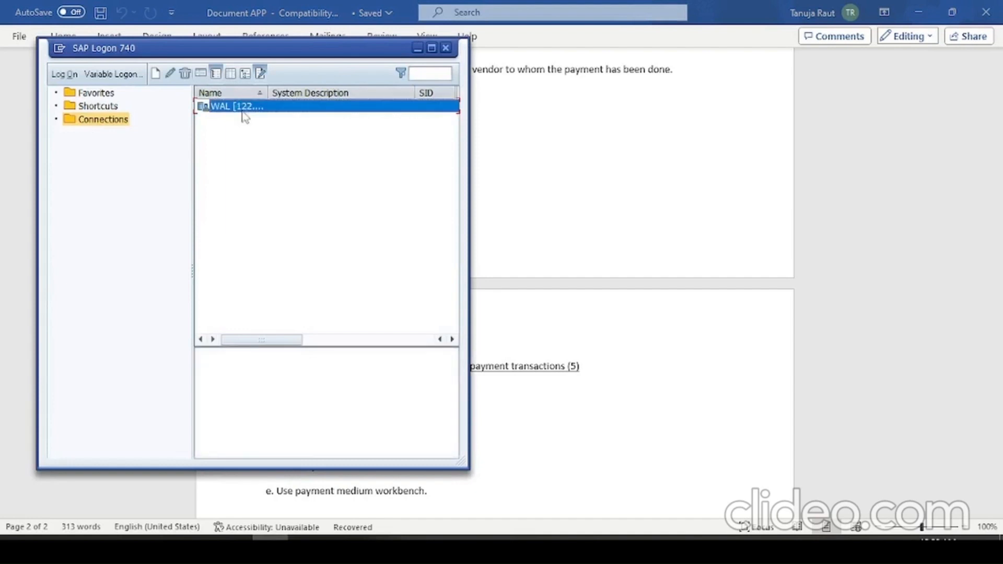
double_click(242, 111)
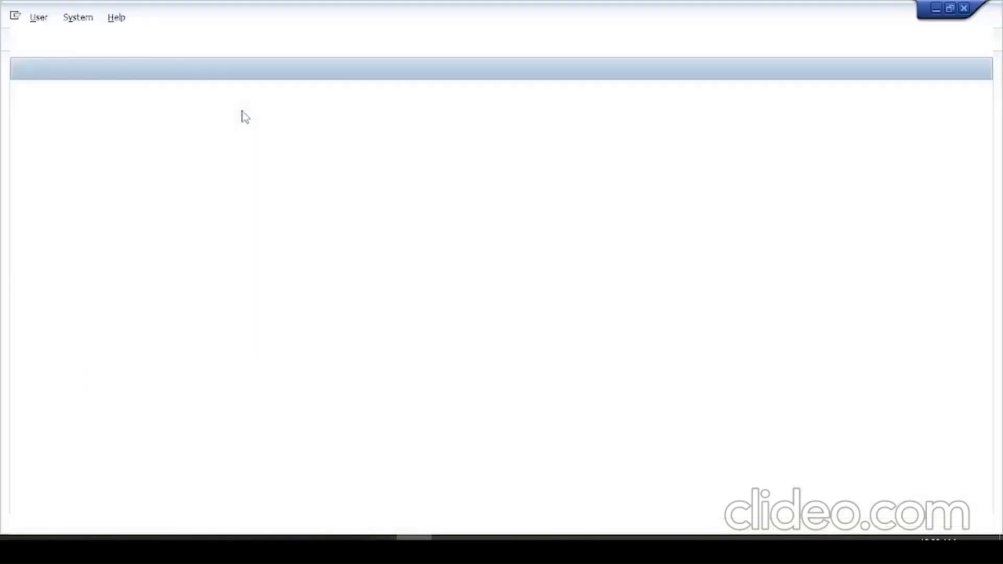
type("*******")
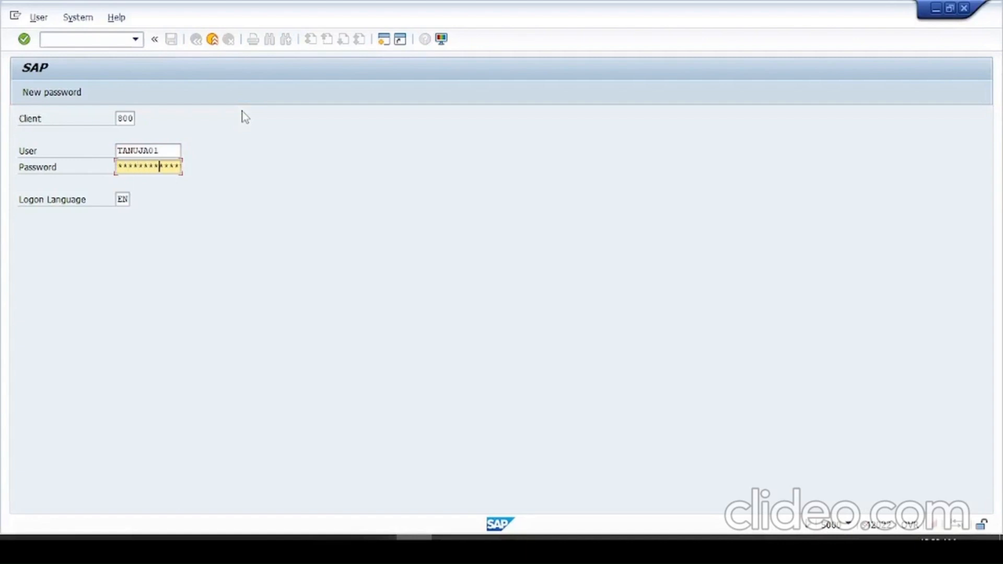
key("Return")
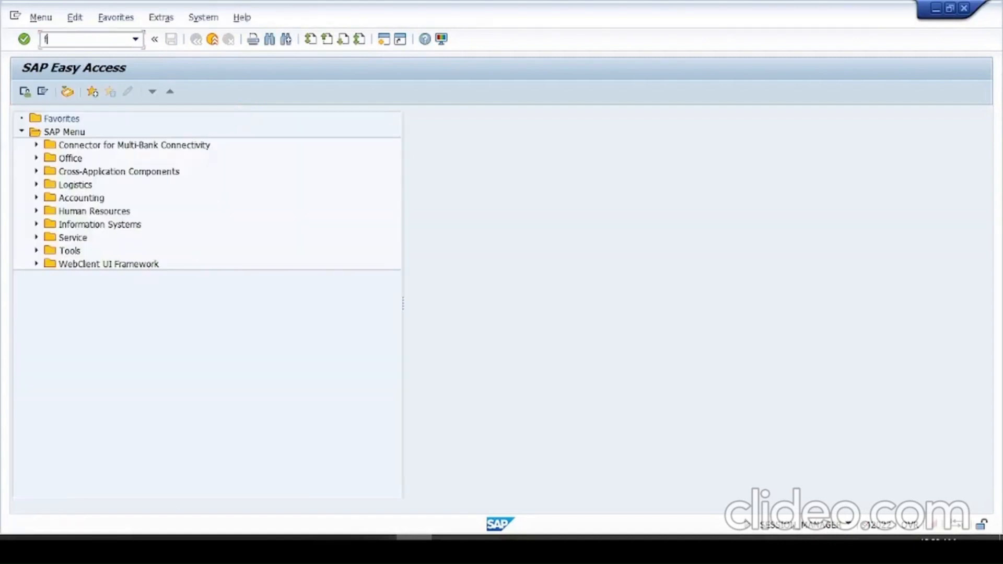
- Run transaction FBZP and open the configuration of payment methods in the country
type("fbzp")
key("Return")
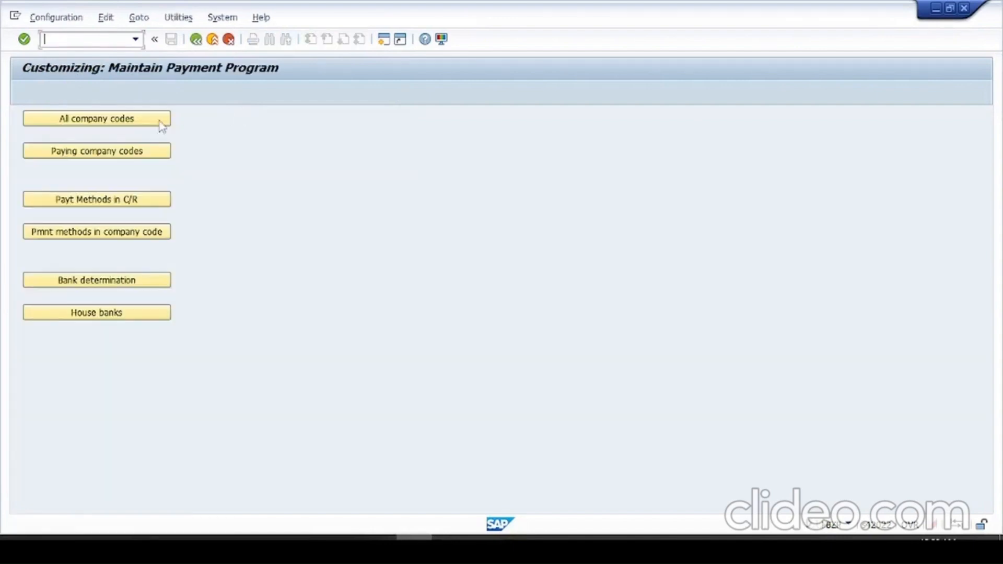
left_click(96, 200)
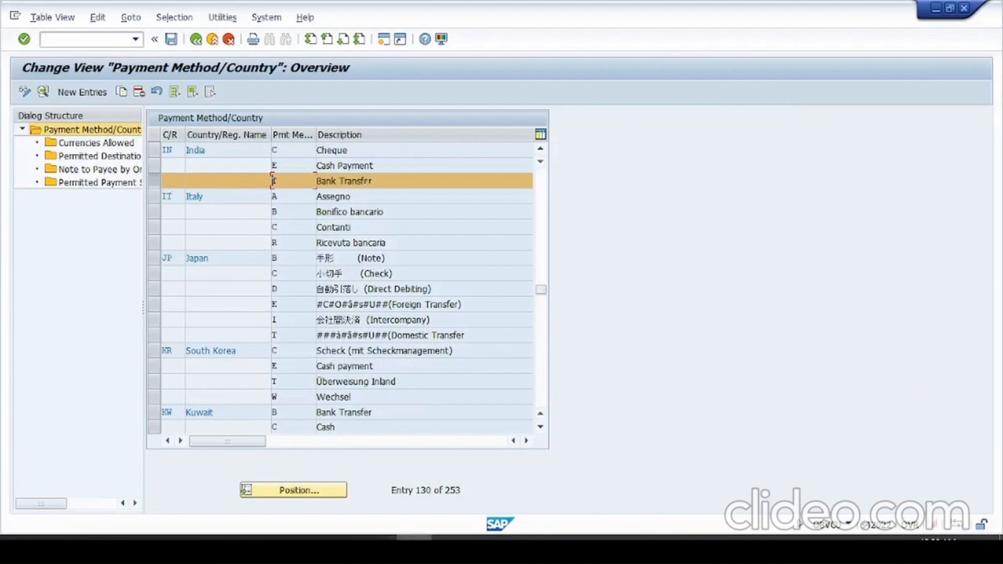
- Begin copying India's payment method T, Bank Transfer, as a new entry
key("Tab")
left_click(121, 93)
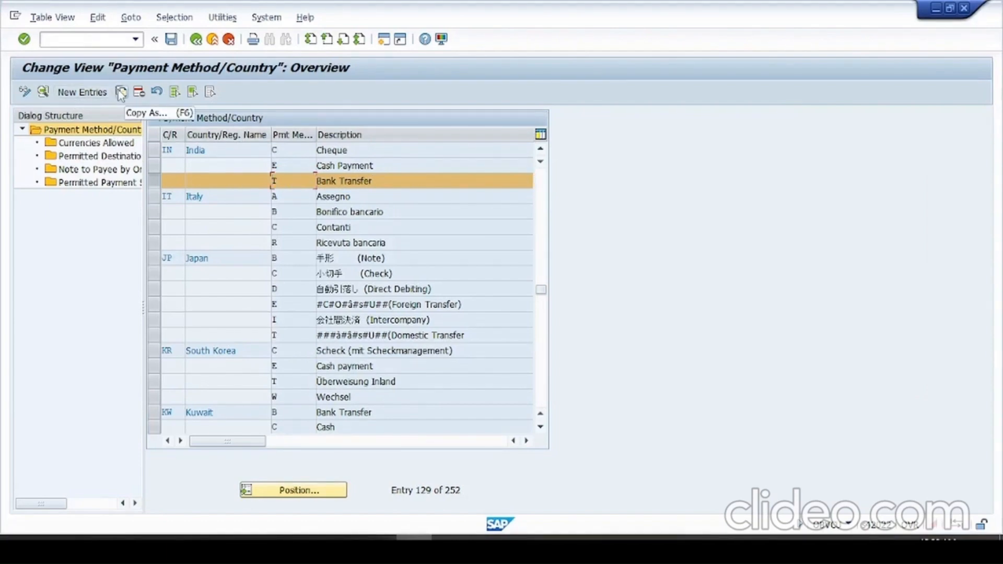
left_click(121, 93)
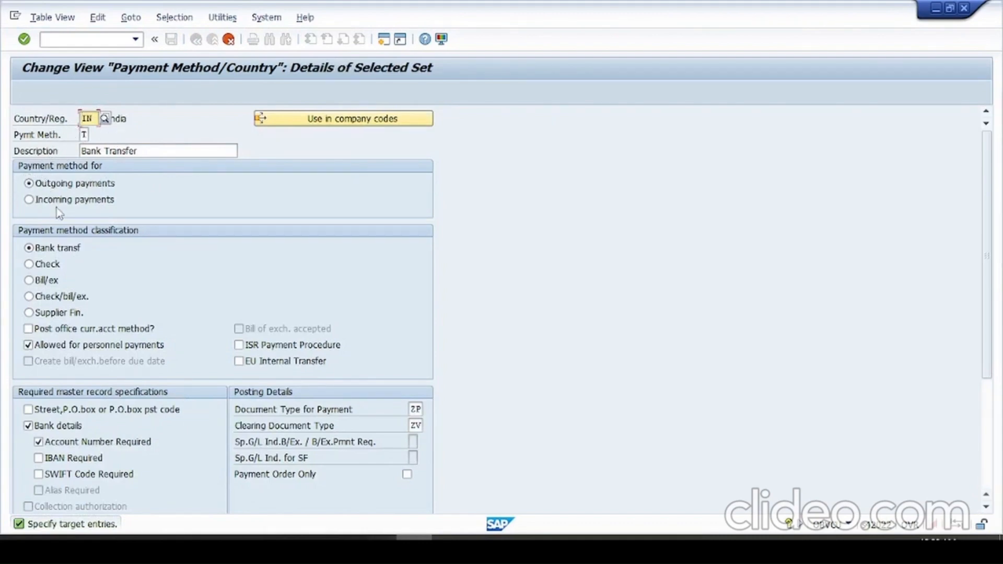
- Compare the payment direction and required master record specifications of the copied method with points a and b in the Word document
key("alt+Tab")
key("Tab")
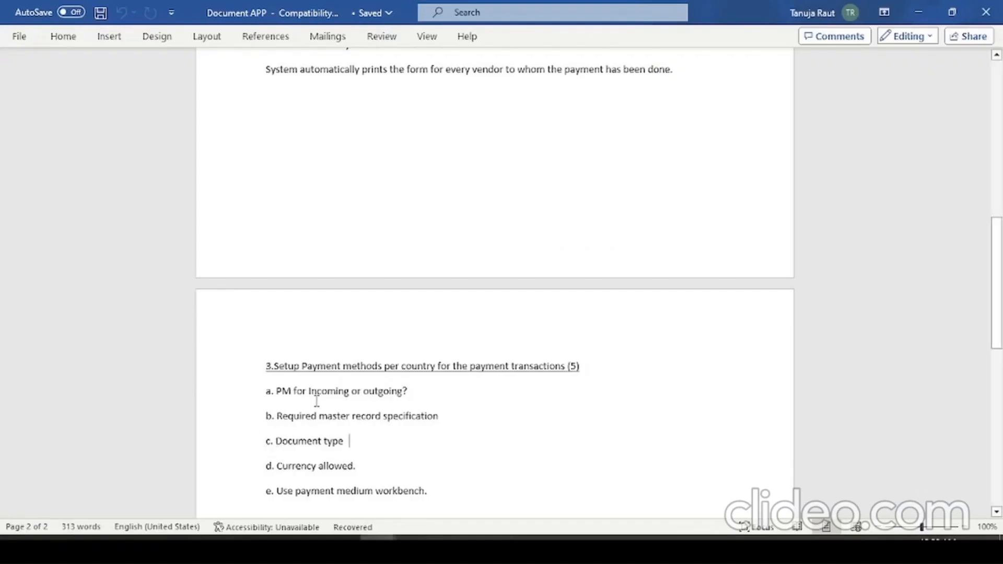
key("alt+Tab")
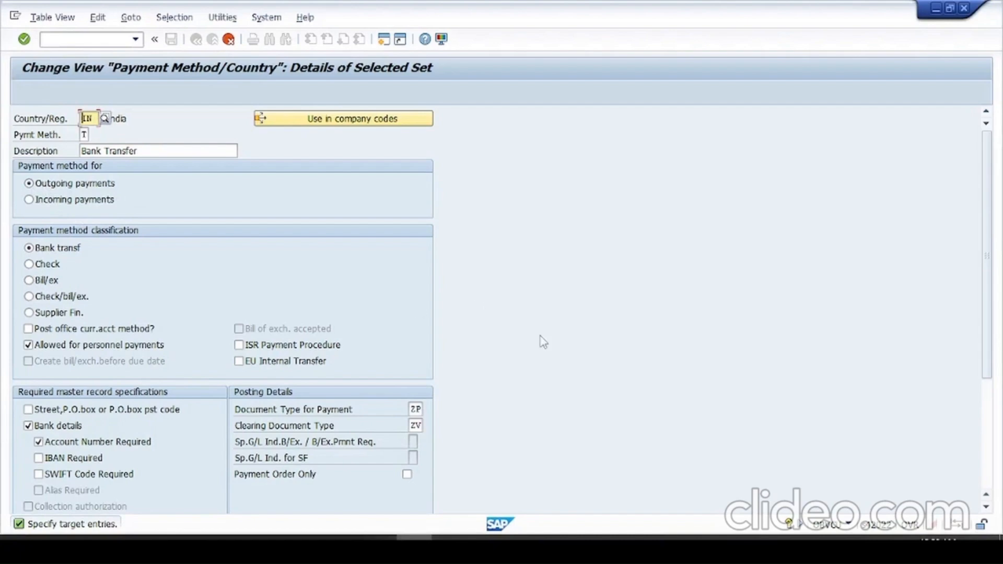
left_click(987, 507)
left_click(986, 507)
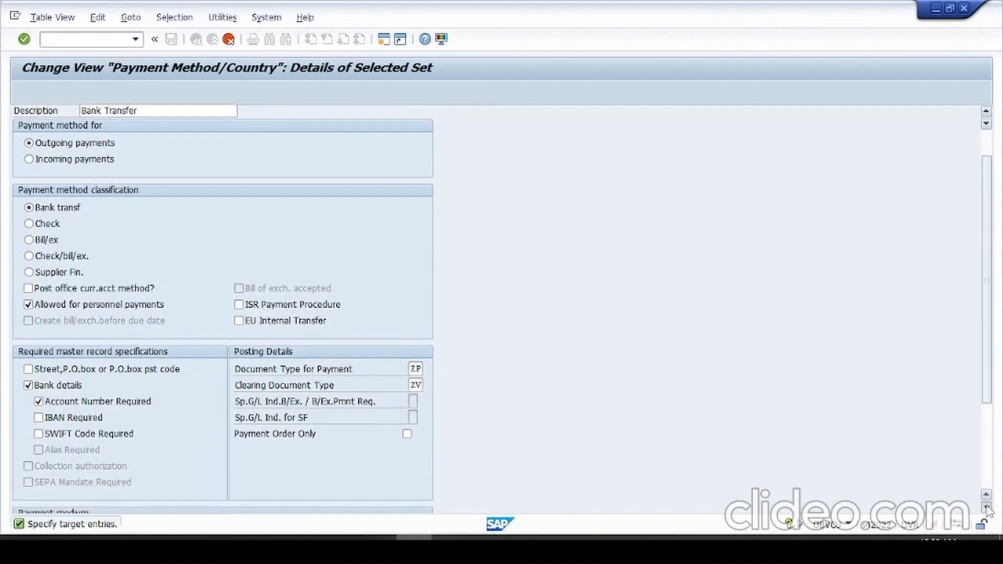
left_click(986, 507)
left_click(987, 507)
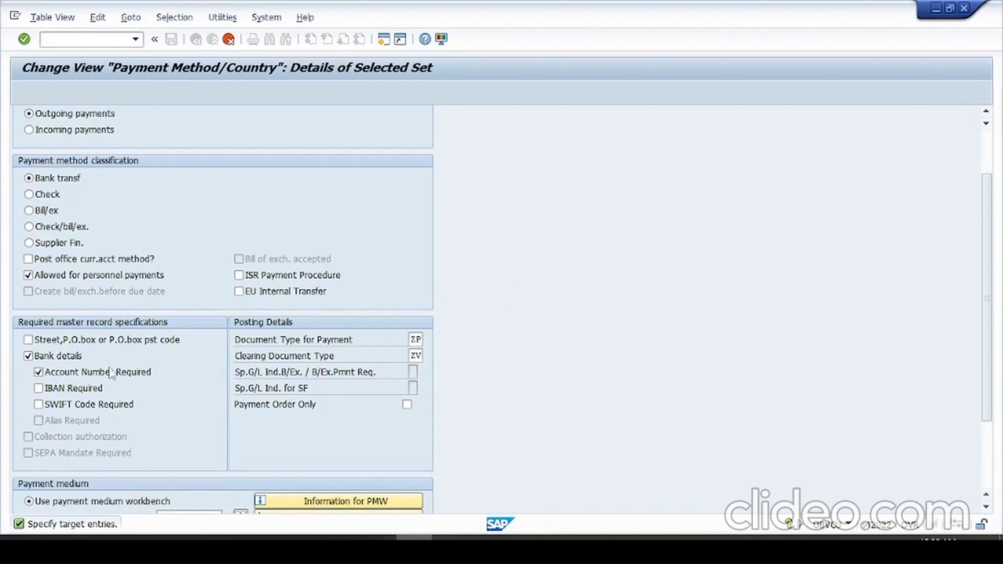
key("alt+Tab")
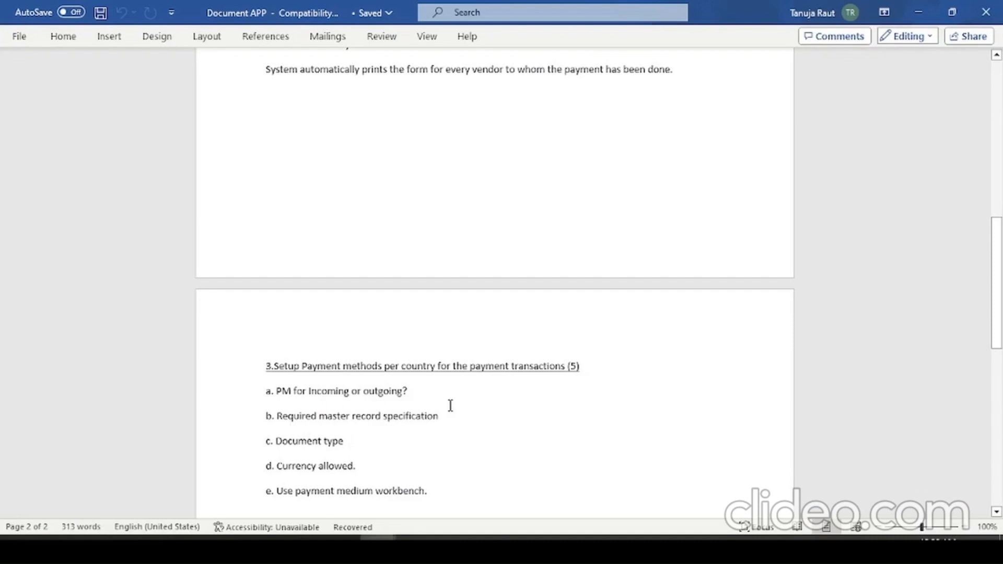
key("alt+Tab")
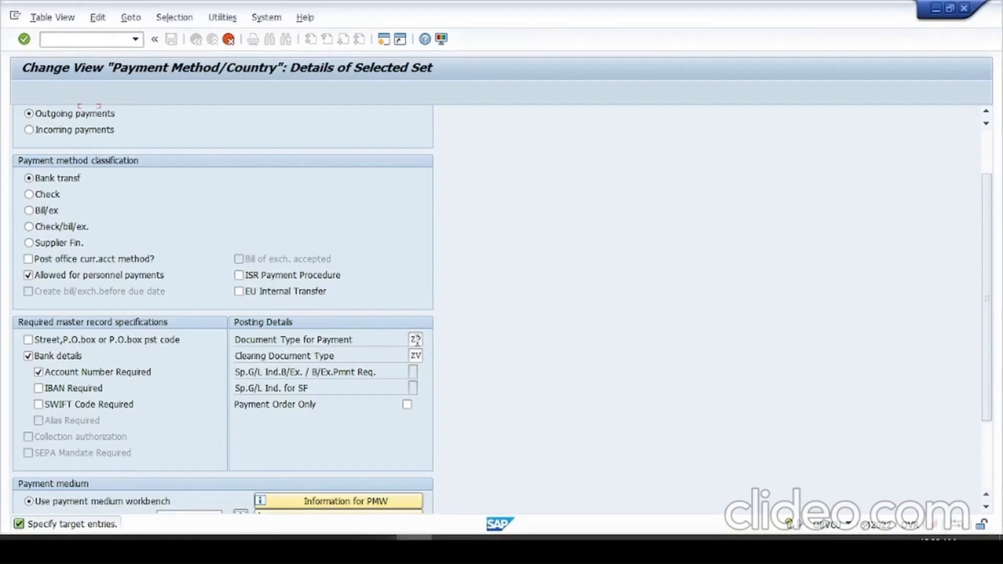
- Examine the posting document types and payment medium workbench settings of the copied method against the points in the Word document
left_click(416, 341)
left_click(987, 508)
left_click(988, 508)
left_click(987, 508)
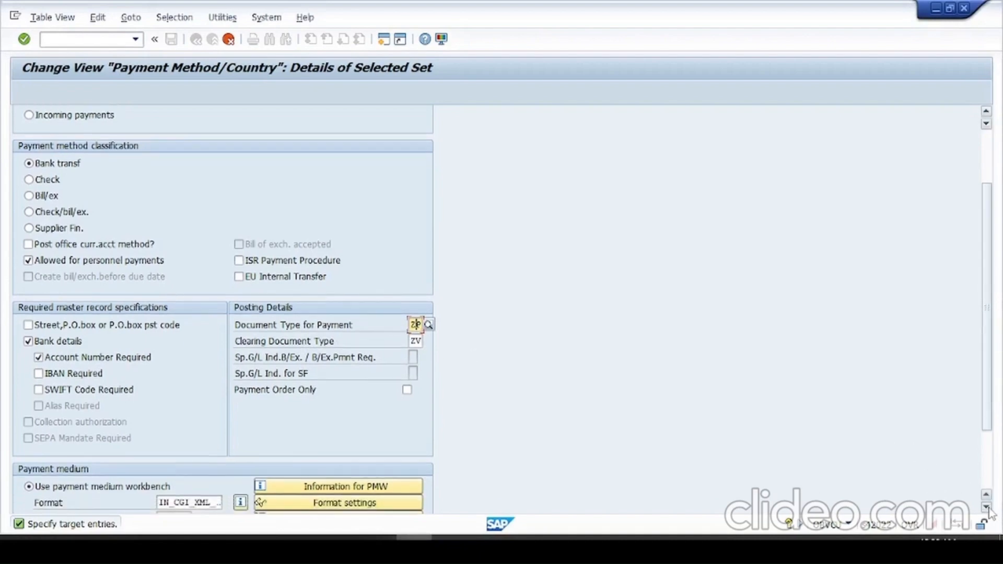
left_click(988, 507)
left_click(987, 507)
left_click(988, 507)
left_click(987, 508)
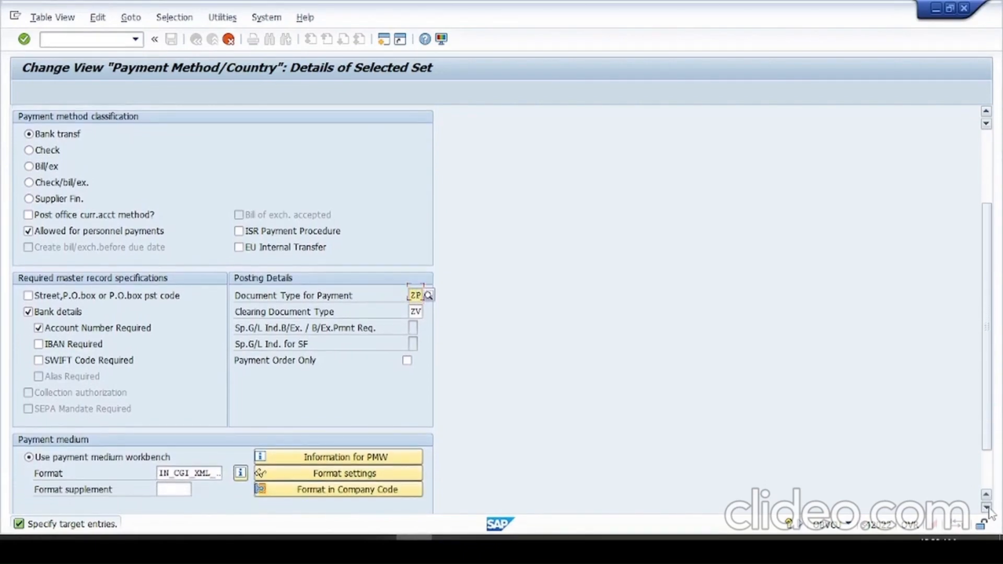
left_click(987, 507)
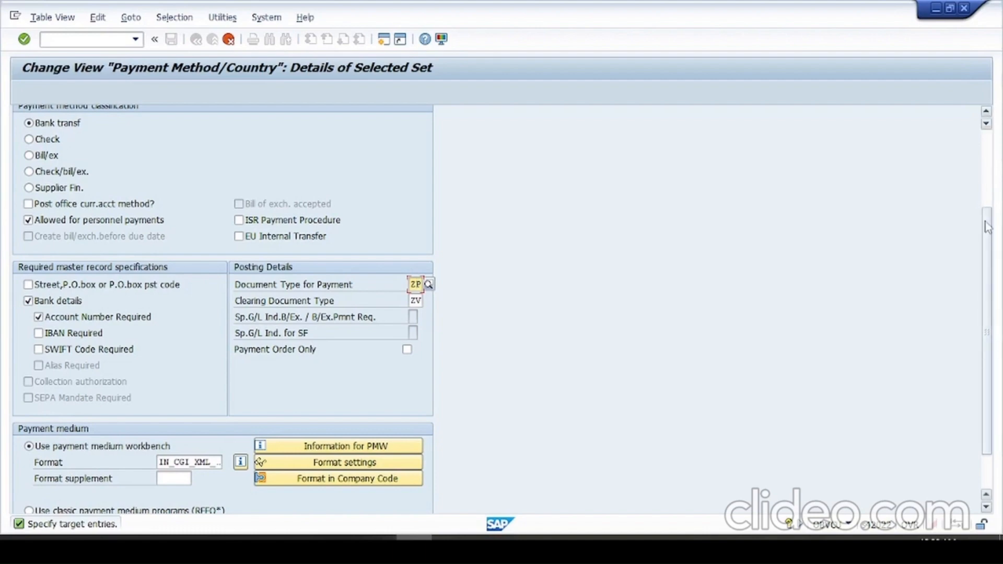
left_click_drag(988, 227, 985, 150)
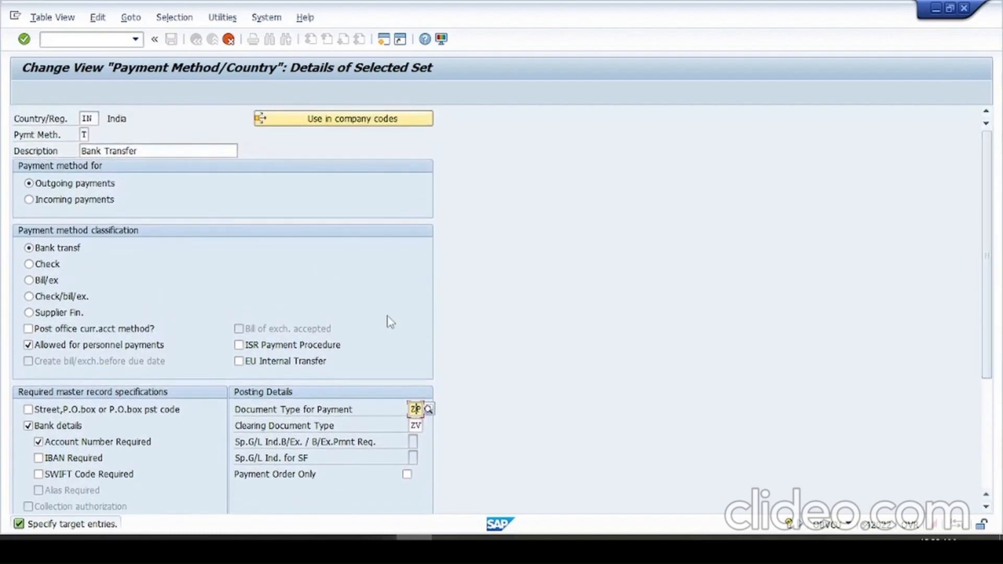
key("alt+Tab")
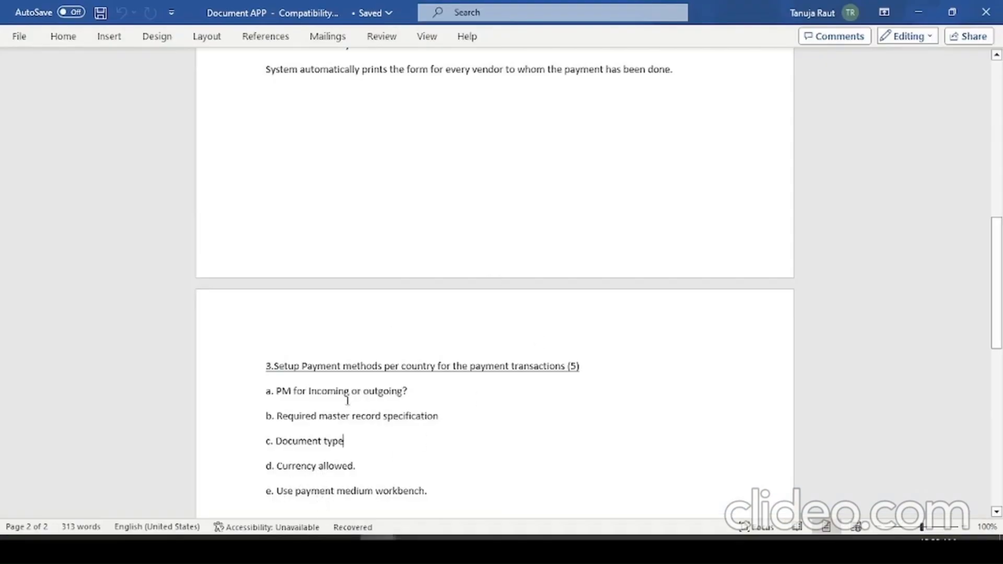
key("alt+Tab")
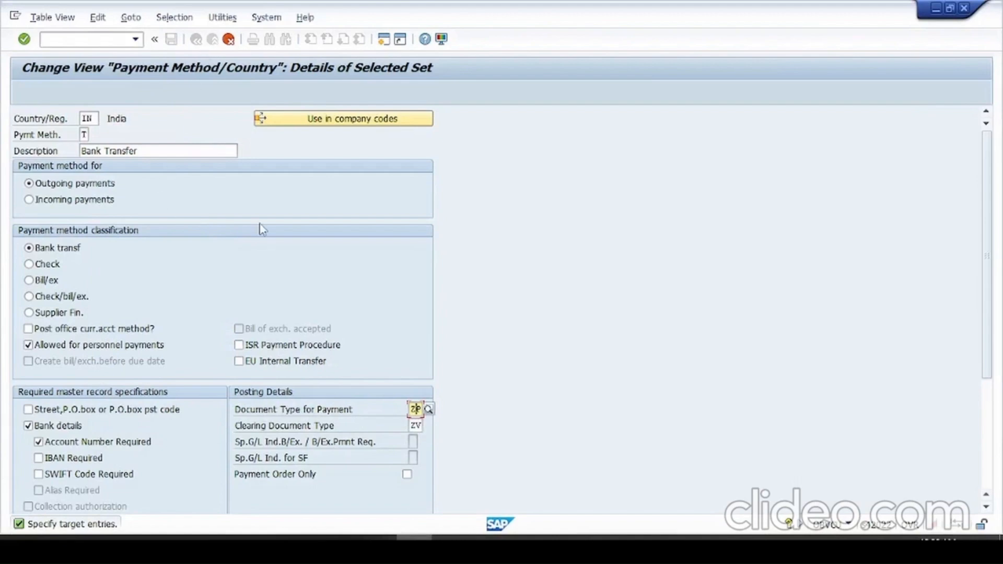
- Set the copied method's key to A for India and complete the copy with its dependent entries
key("Return")
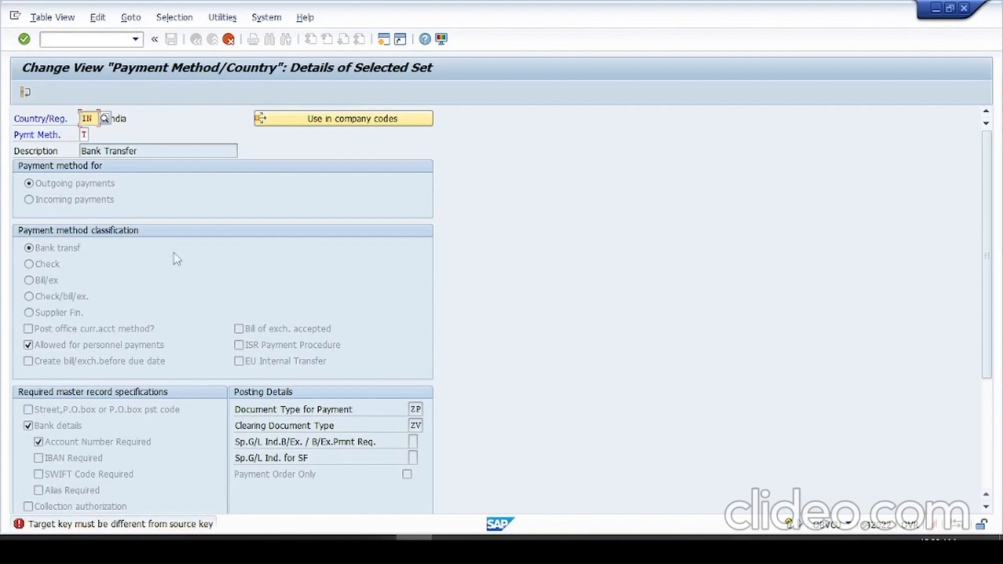
key("Tab")
key("Tab")
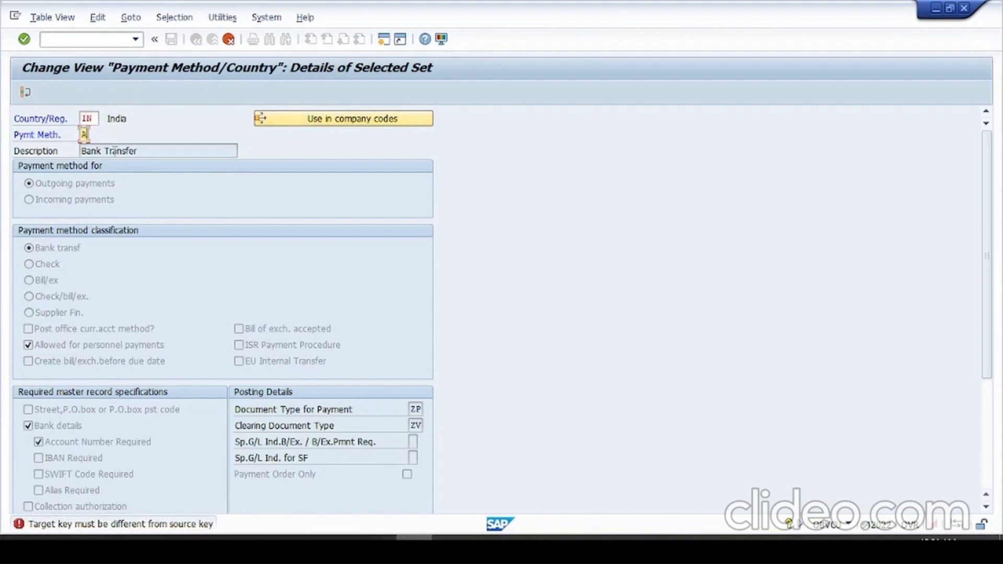
type("A")
key("Return")
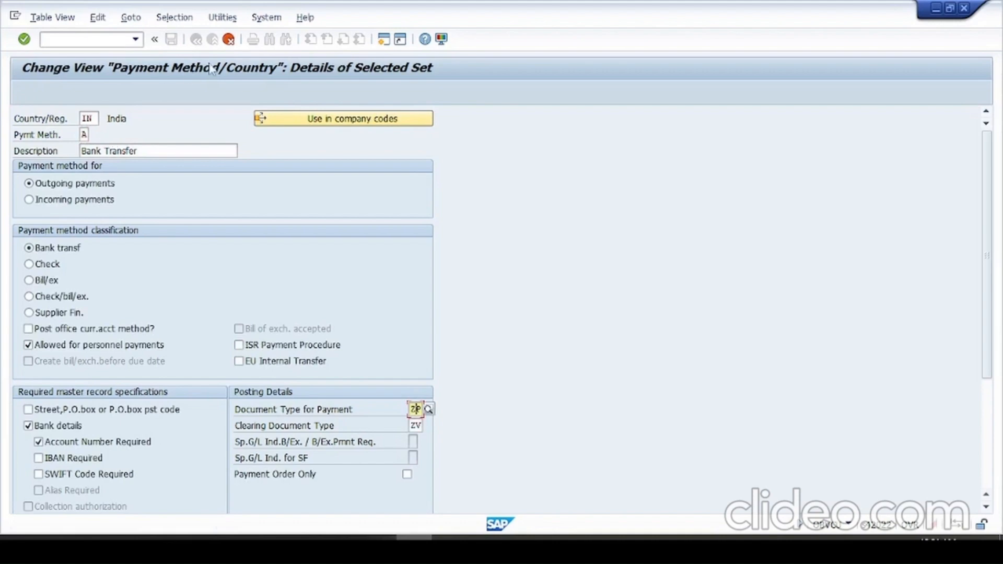
key("Return")
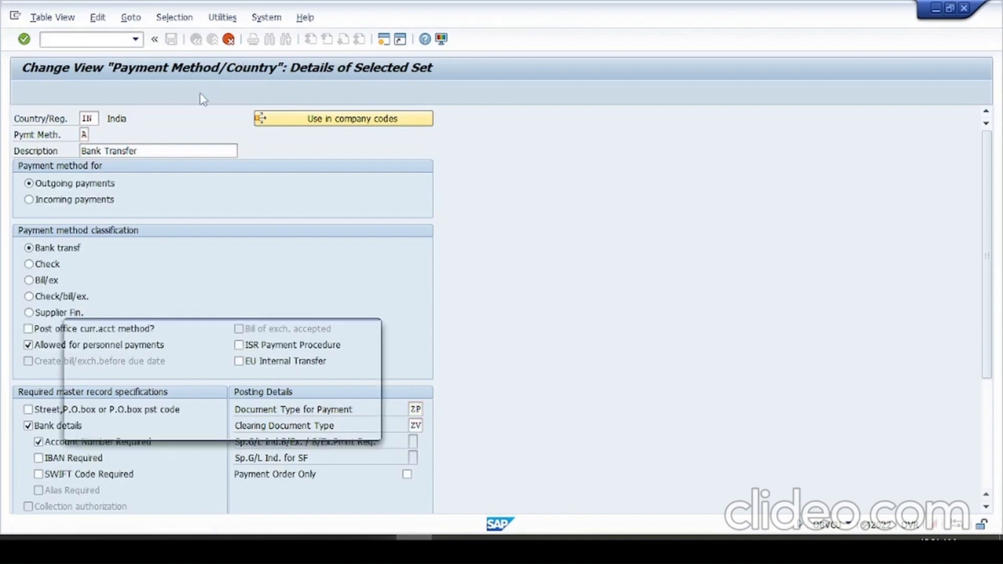
key("Return")
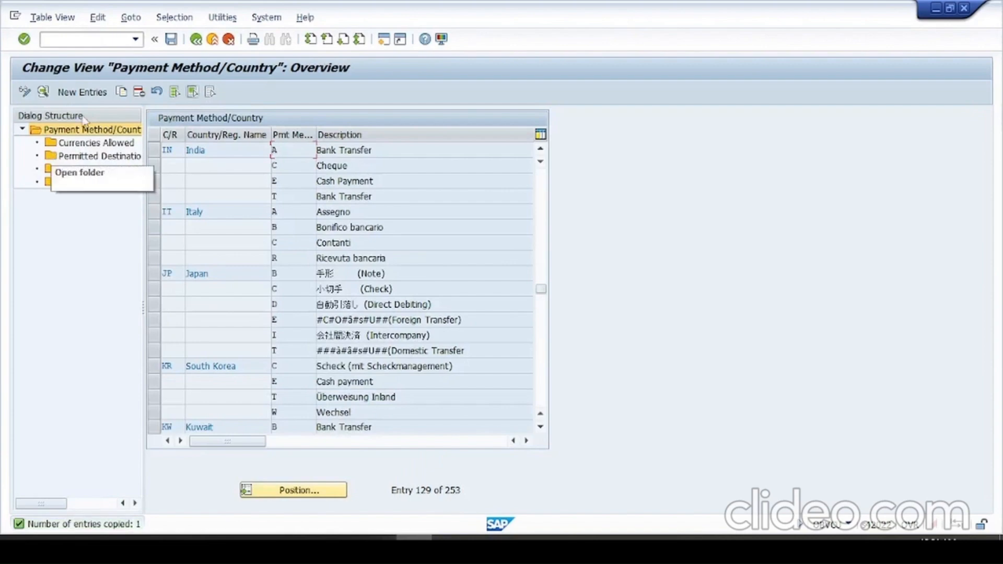
- Open the currencies allowed for India's payment method A and select the INR entry
left_click(155, 151)
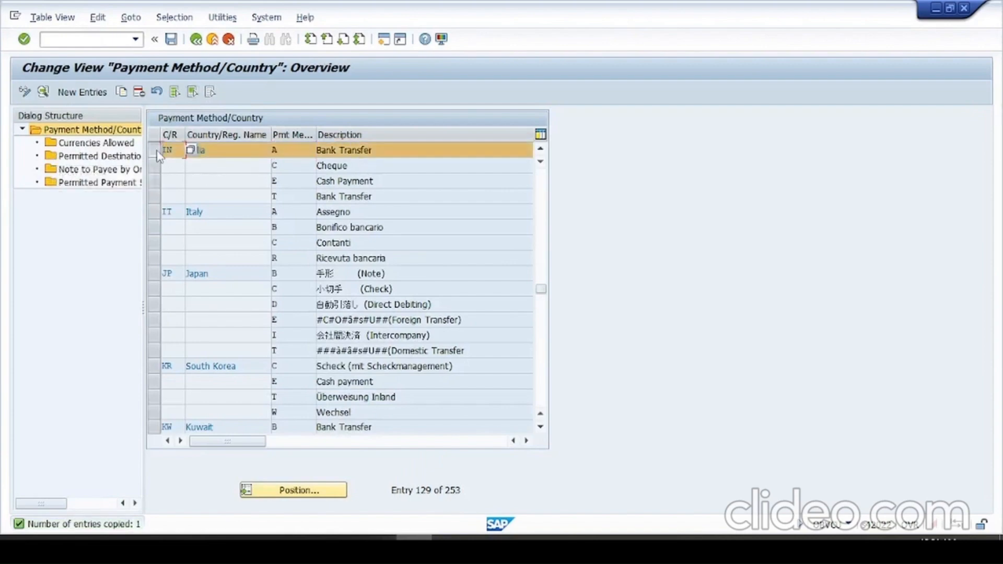
left_click(81, 147)
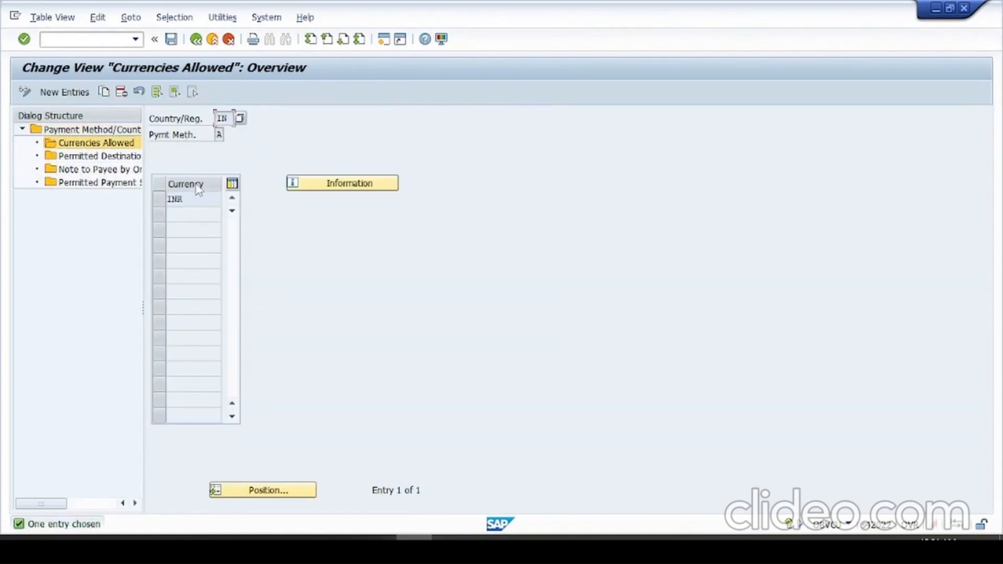
left_click(189, 199)
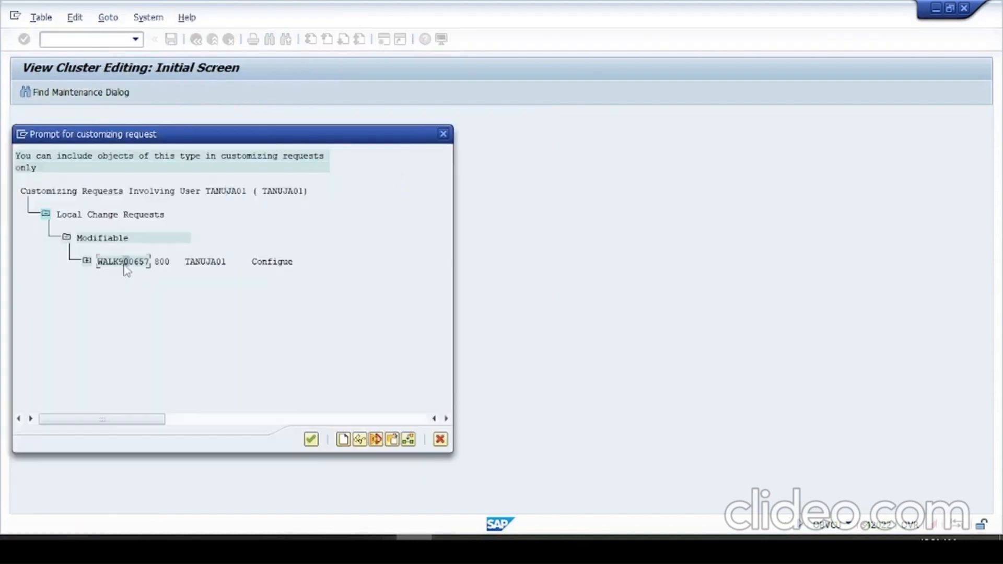
- Save the new payment method under customizing request WALK900657 and leave the allowed currencies view
double_click(124, 260)
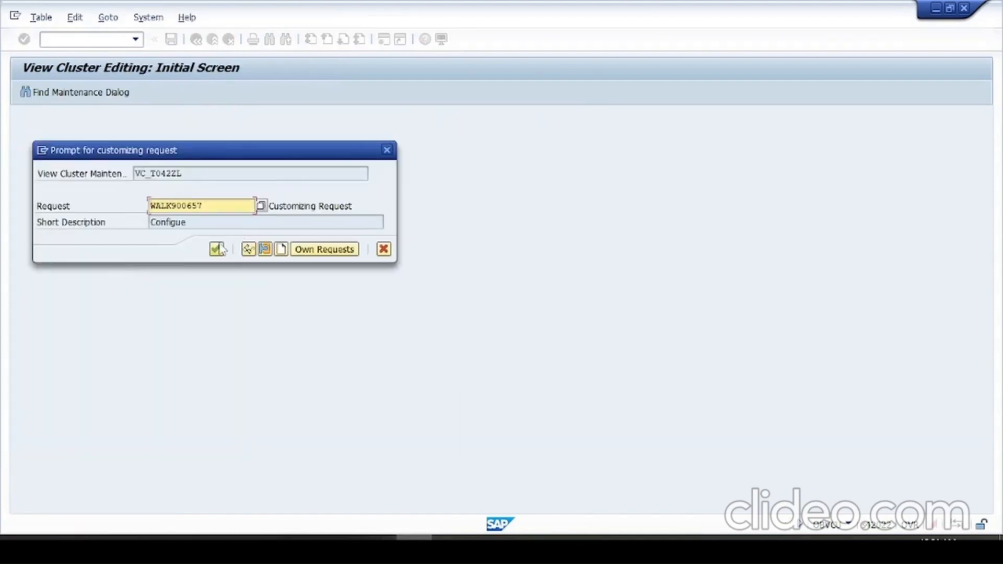
left_click(217, 249)
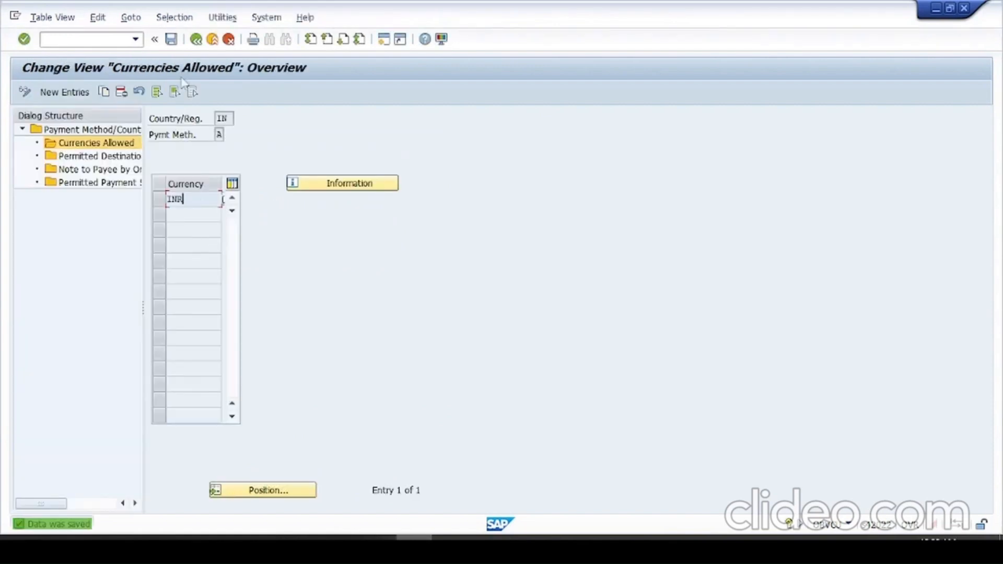
left_click(174, 40)
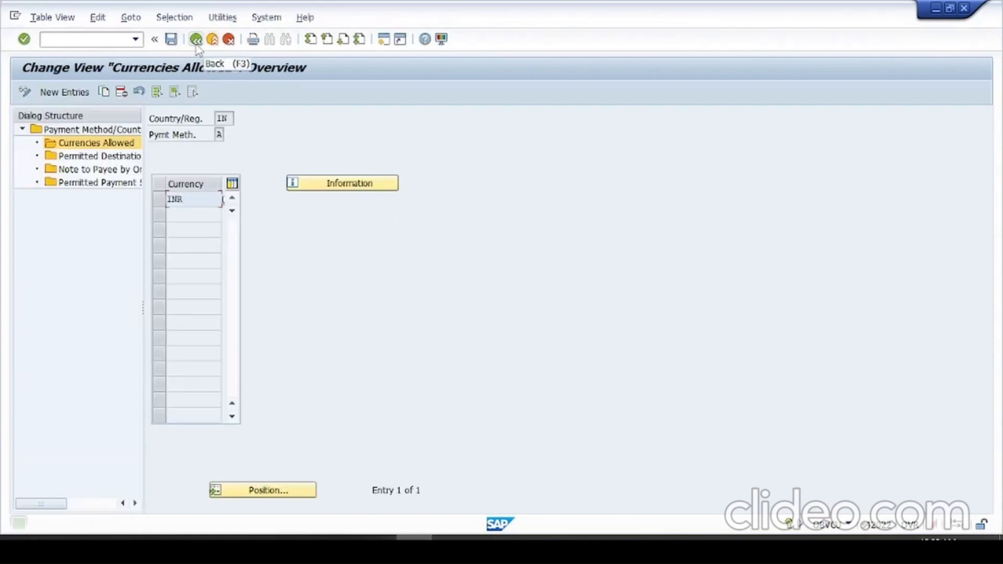
left_click(196, 44)
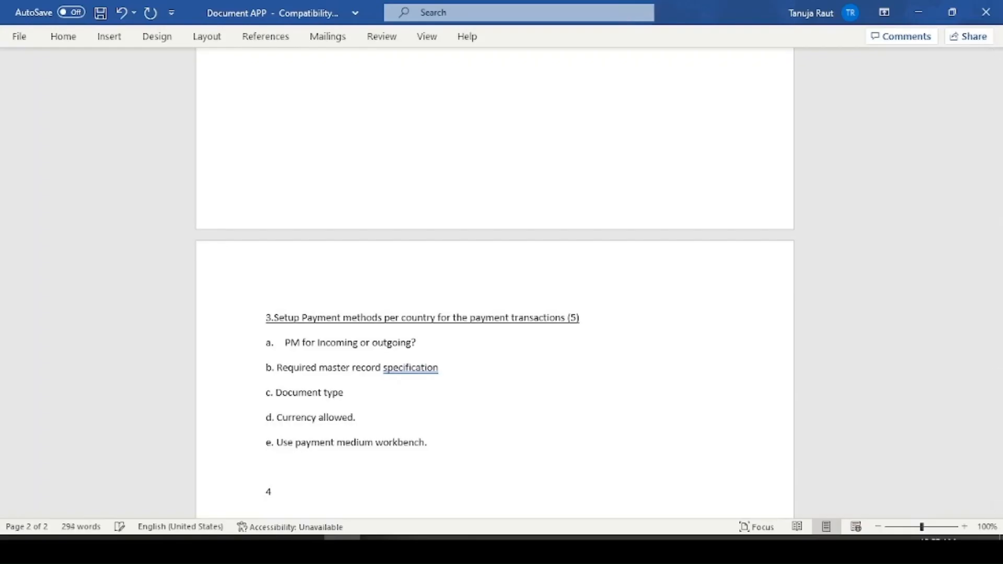
- Add the underlined heading "4.Setup Payment methods per co. code for payment transactions(2)" below the third section's list
type(".")
type("Setup Payment methods ")
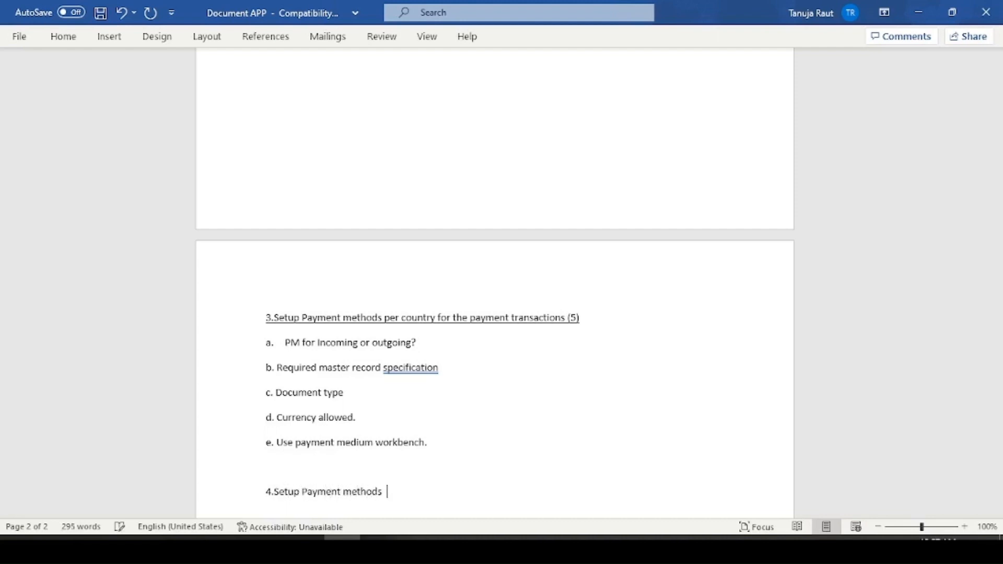
type("per co. code for payment tra")
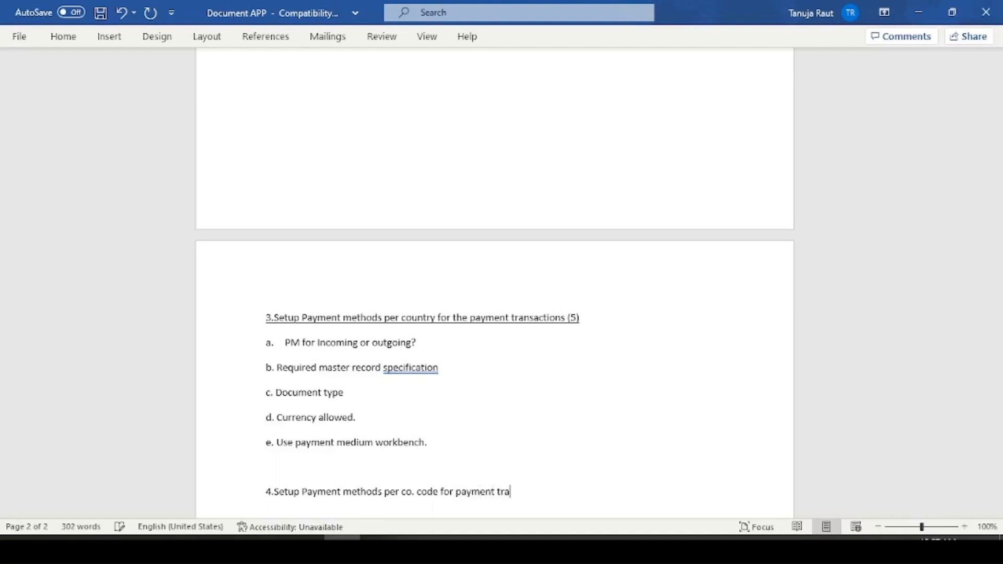
type("nsactions(2")
left_click_drag(563, 494, 269, 467)
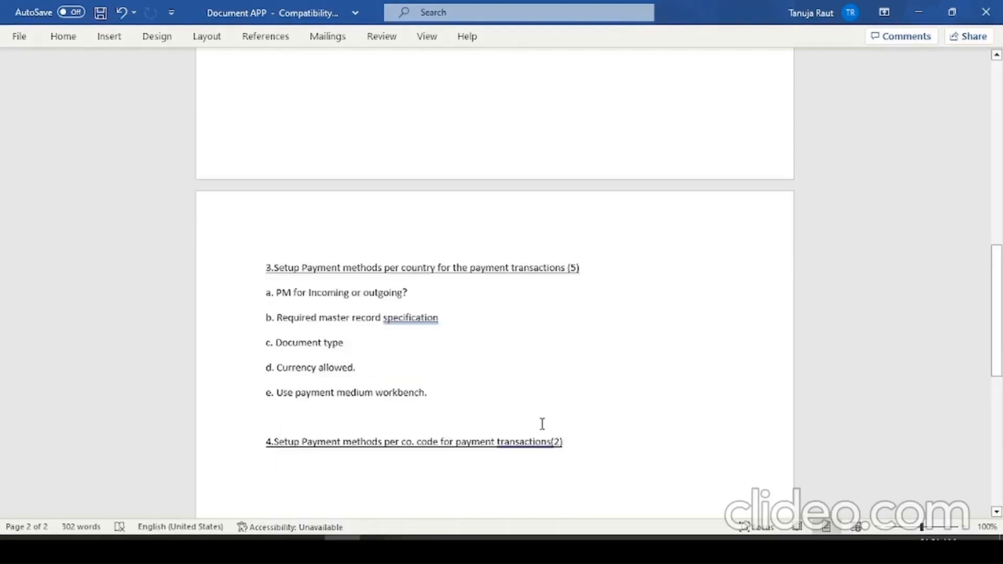
- Write point "a. Min. and Max. PM" under heading 4 and start a new line
type("a")
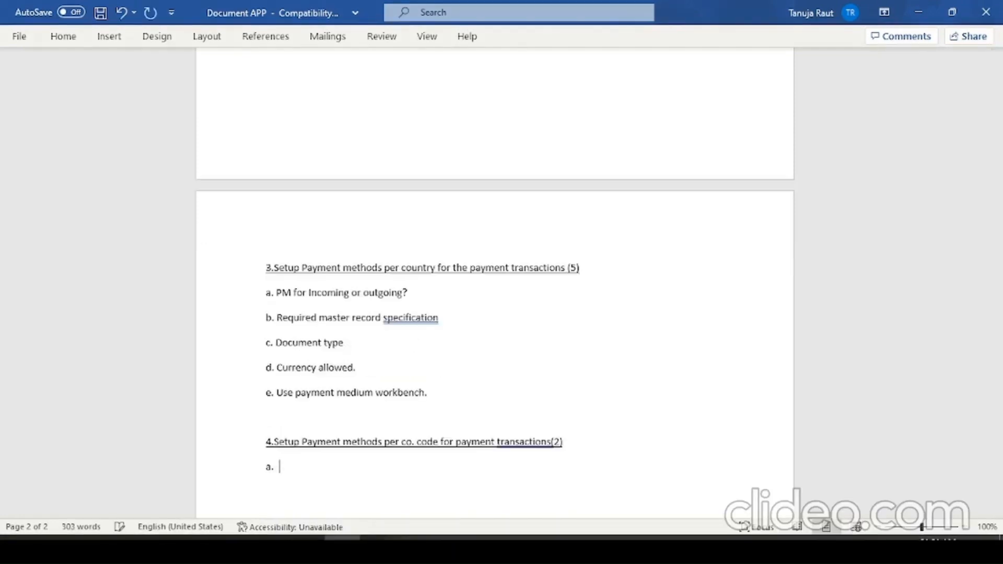
type(". Min. and")
key("BackSpace")
type("axx.")
key("BackSpace")
key("BackSpace")
type(". PM")
key("Return")
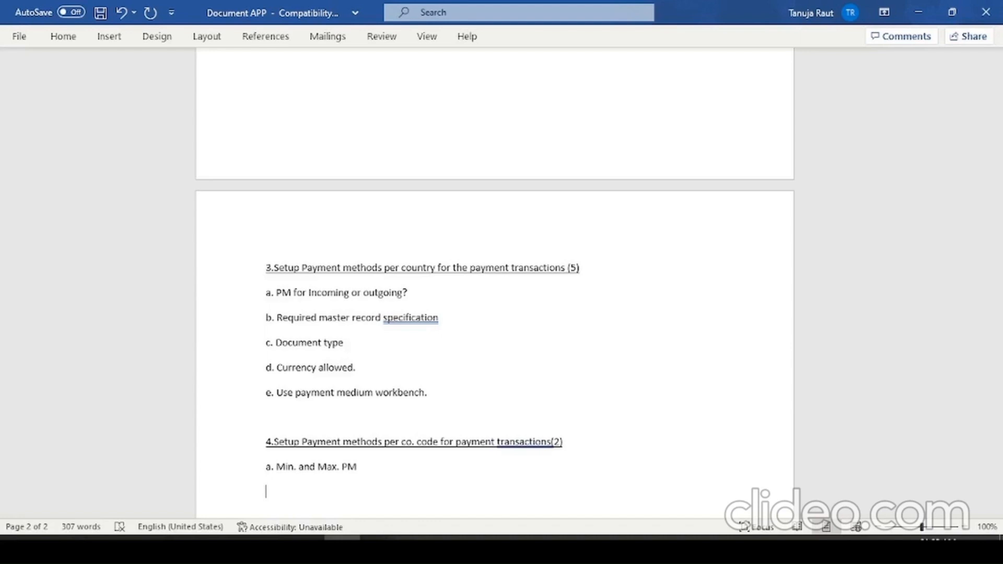
- Write point "b. Single Payment for marked Item." under heading 4, with a space after the letter label
type("b.")
key("BackSpace")
key("BackSpace")
type("Single Payment for ")
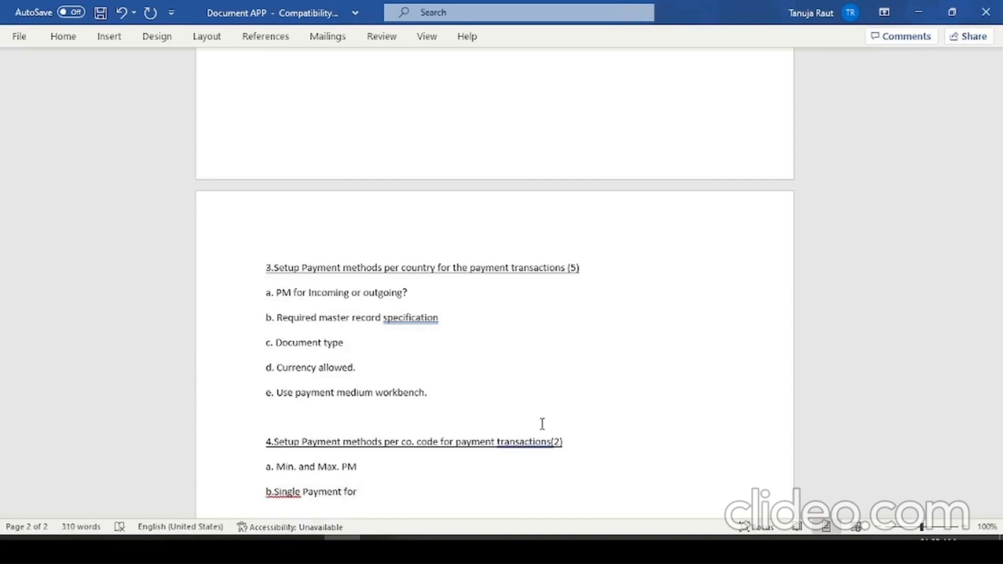
type("marked Item.")
left_click(273, 494)
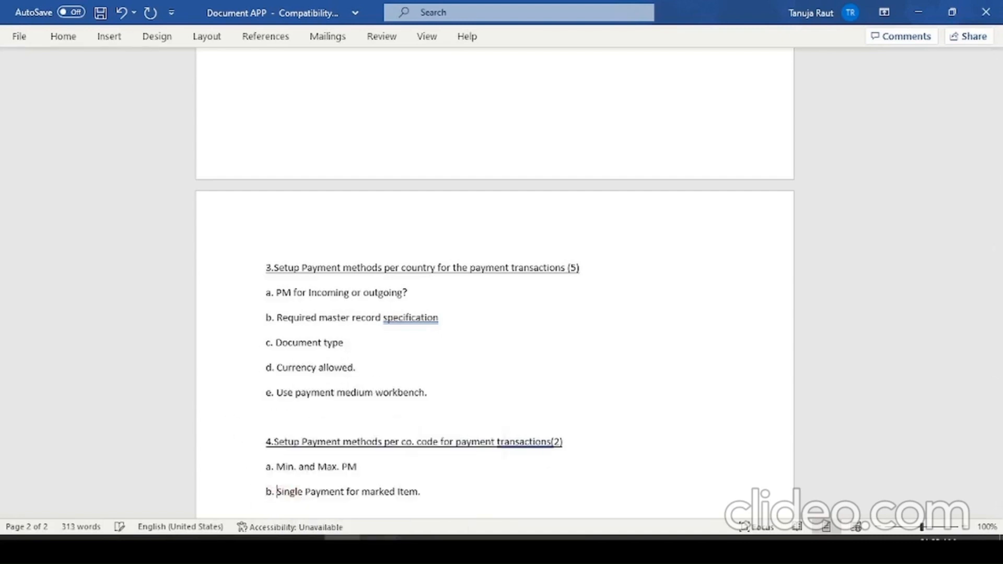
left_click(640, 458)
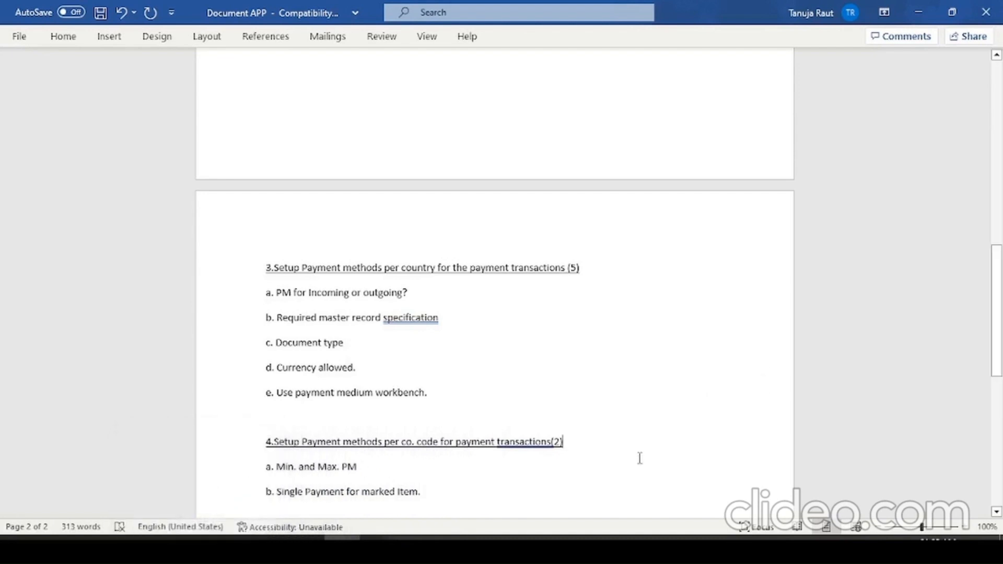
left_click(457, 497)
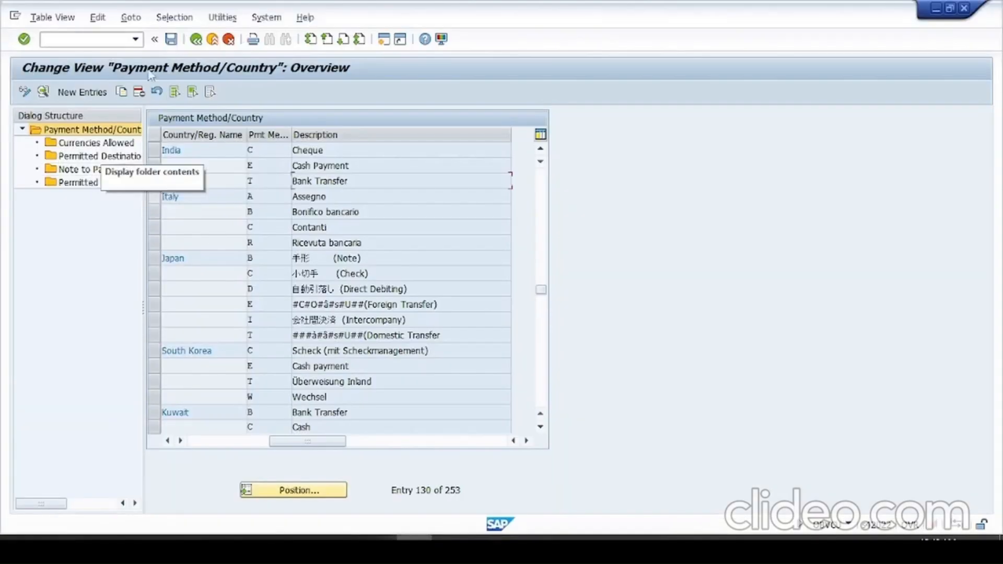
- Leave SAP's country payment methods and open the payment methods in company code maintenance
left_click(196, 41)
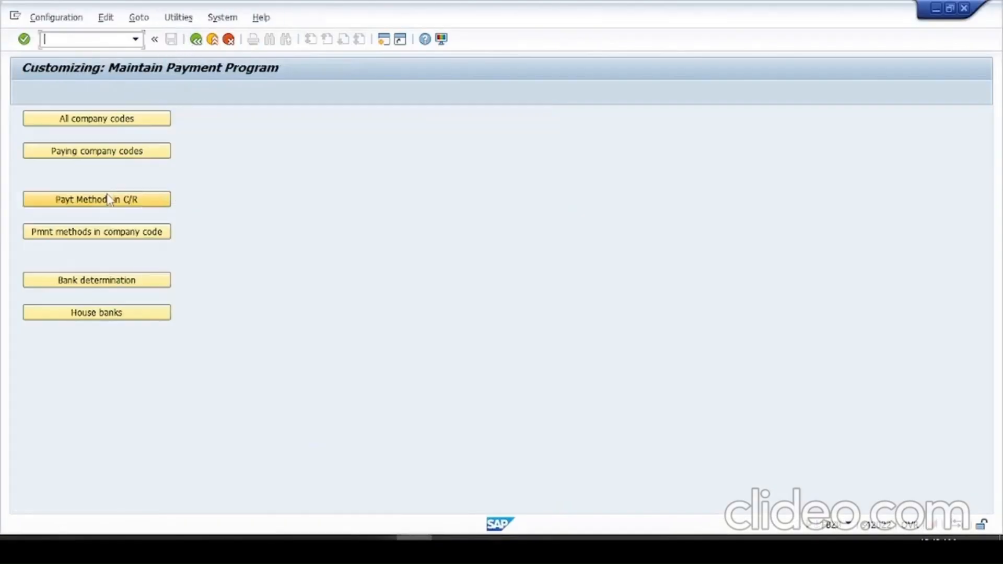
left_click(122, 233)
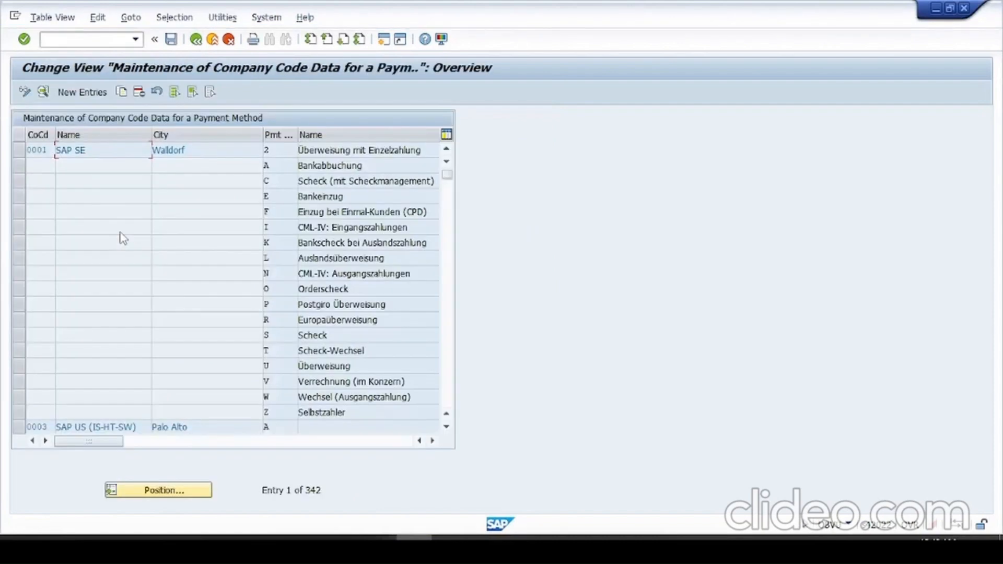
- Start a new entry for paying company code 2610 and payment method A with minimum amount 10 and maximum amount 9999999
left_click(100, 92)
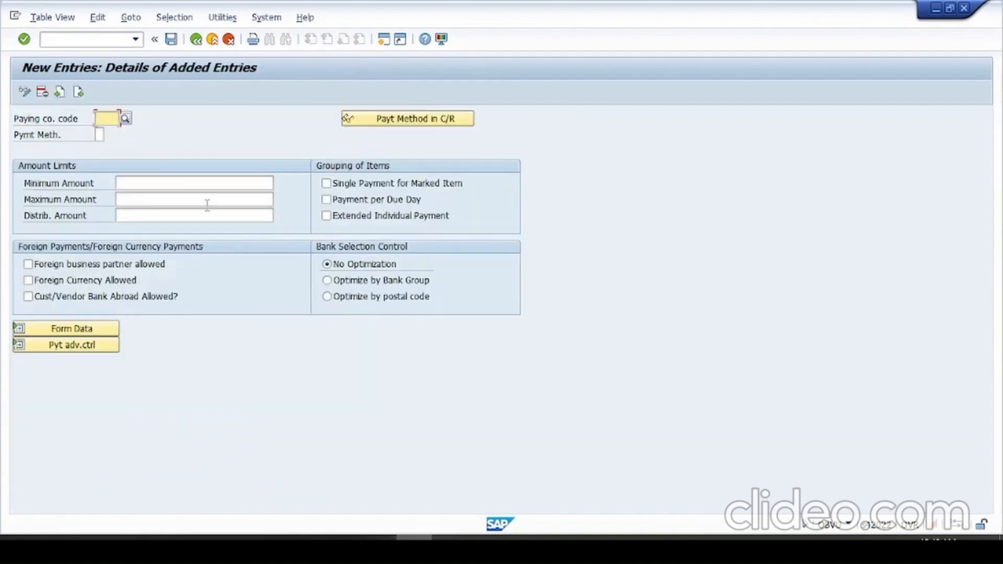
type("2610")
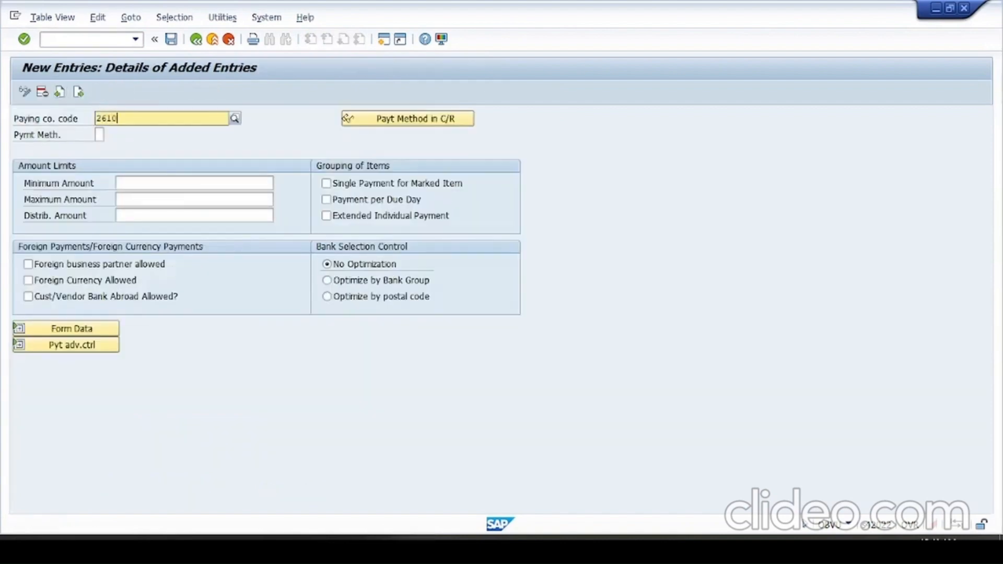
key("Return")
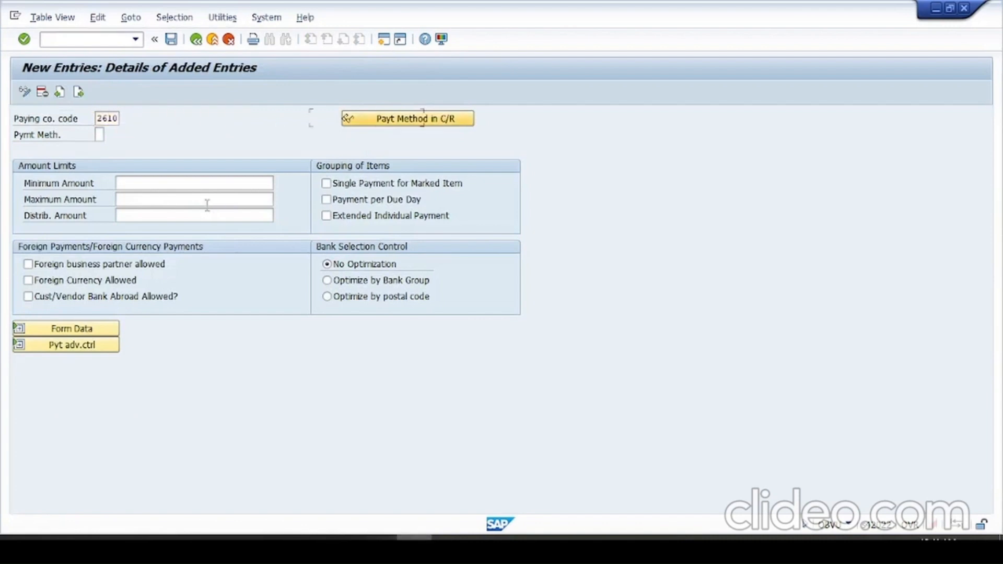
type("A")
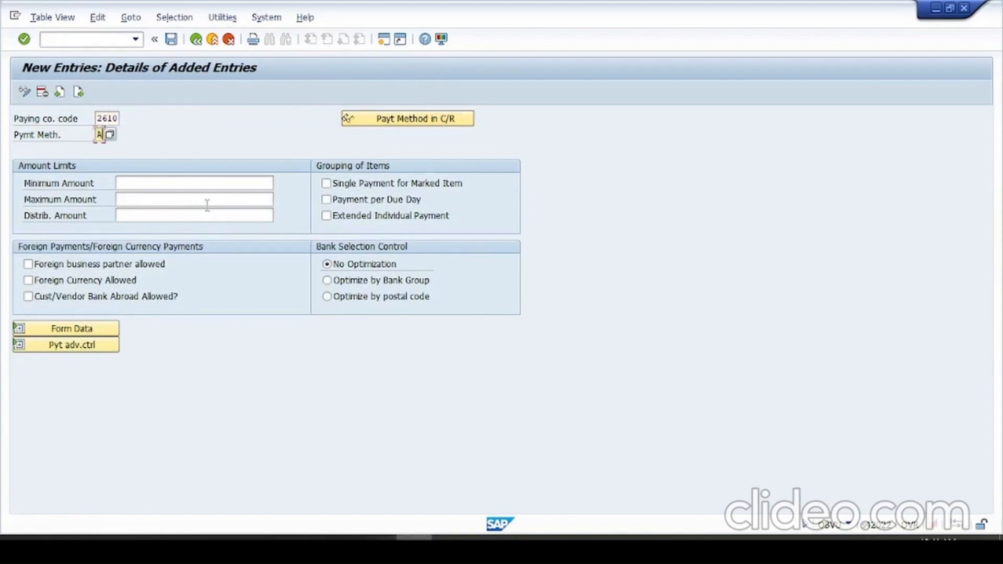
left_click(189, 184)
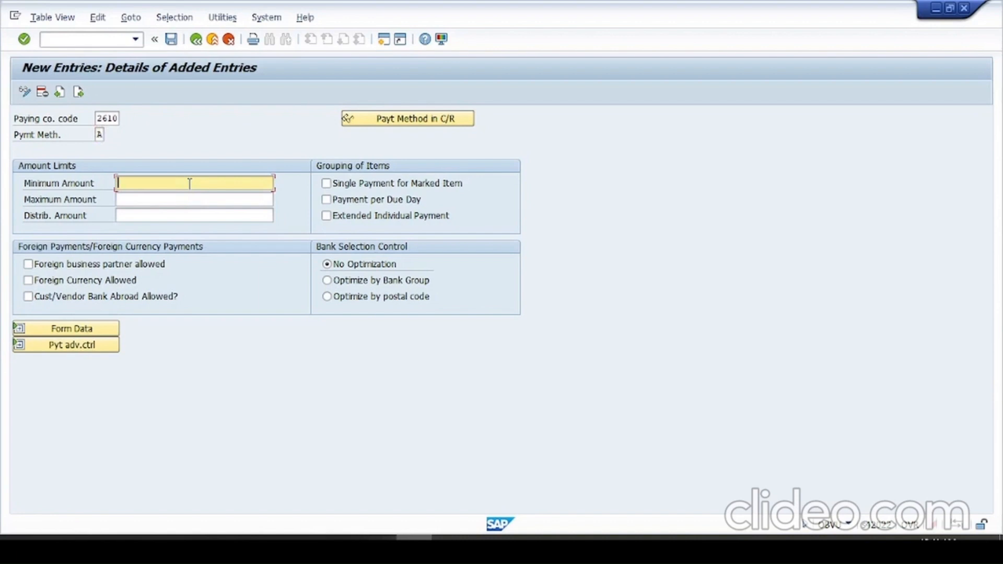
type("10")
left_click(170, 203)
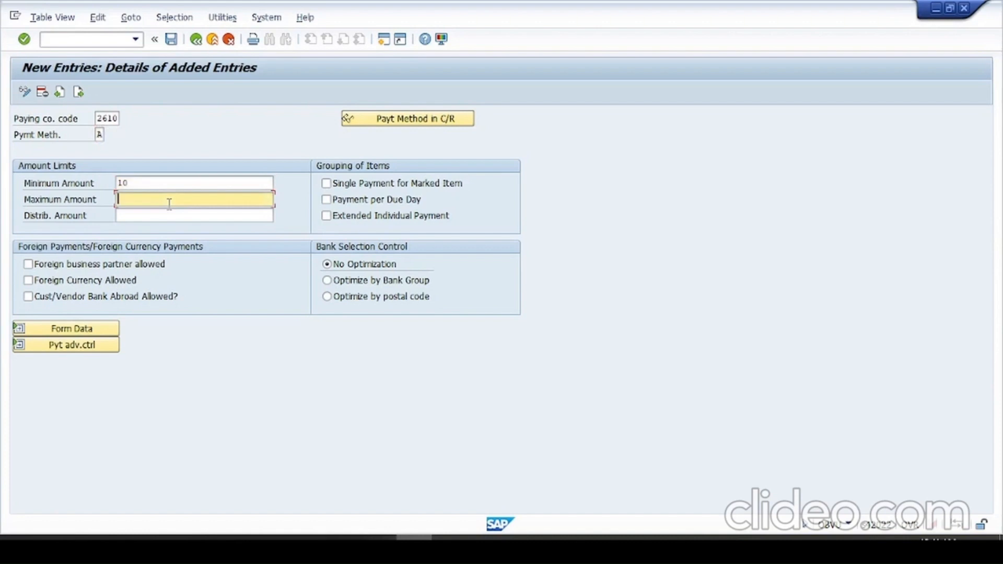
type("9999999")
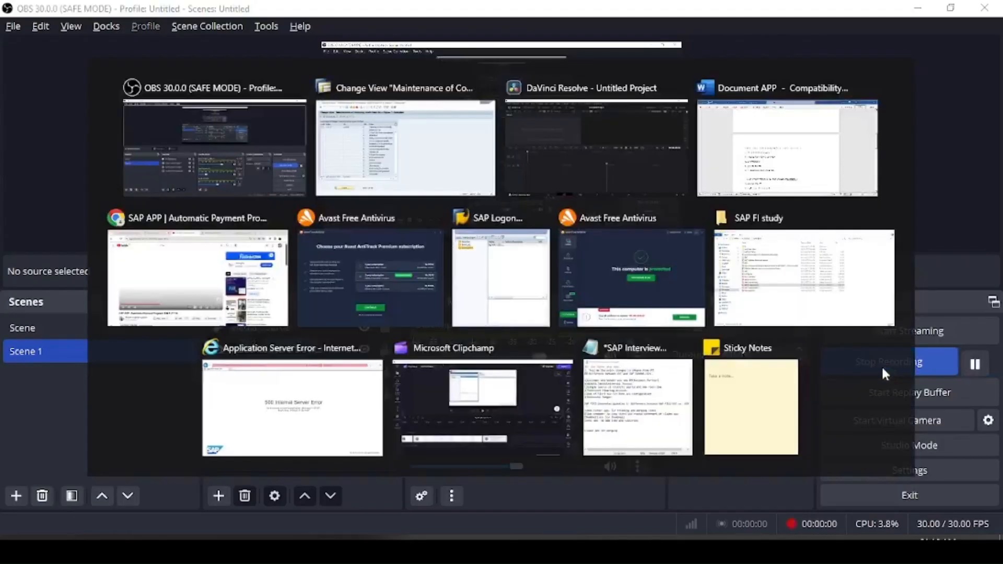
- Switch to the SAP payment method list and position it on paying company code 2610
key("alt+Tab")
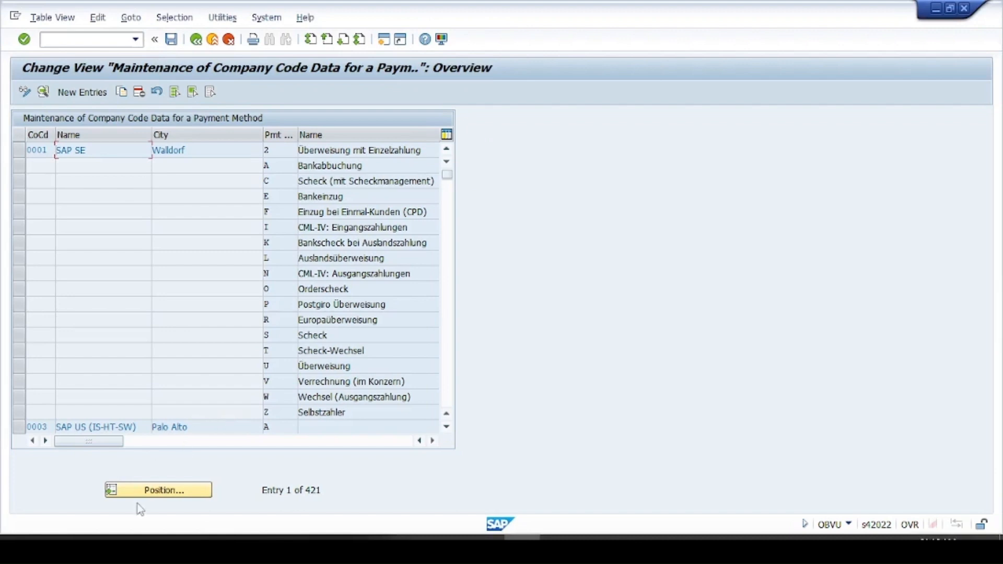
left_click(166, 490)
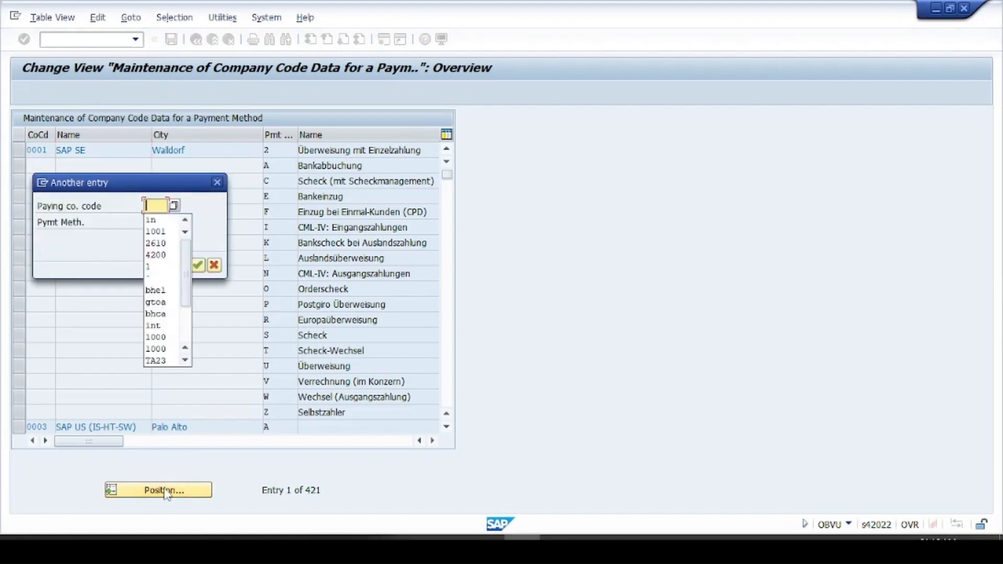
key("Down")
key("Down")
key("Down")
key("Return")
key("Return")
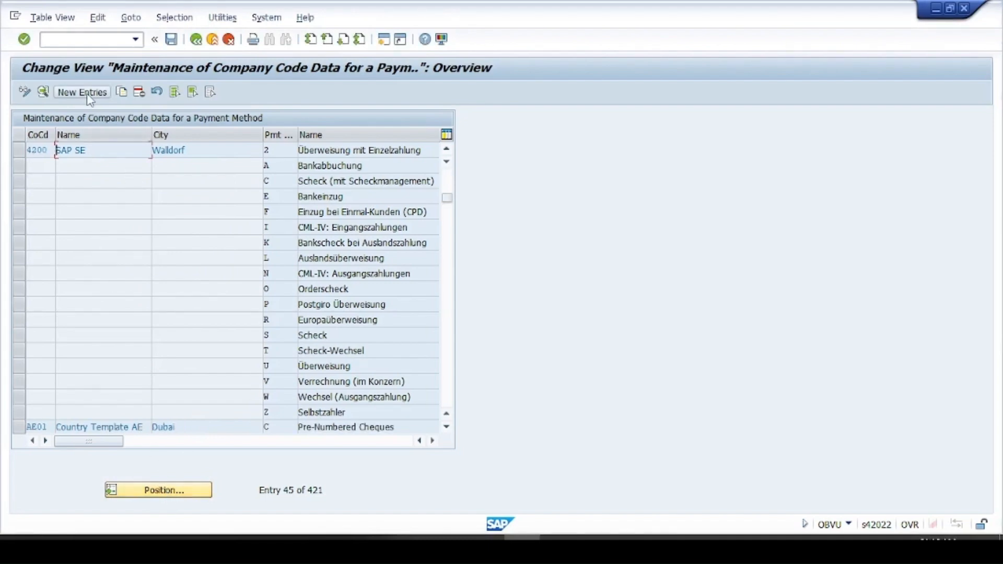
- Fill in a new entry for paying company code 2610 and payment method A with minimum amount 1 and maximum amount 9999999
left_click(82, 92)
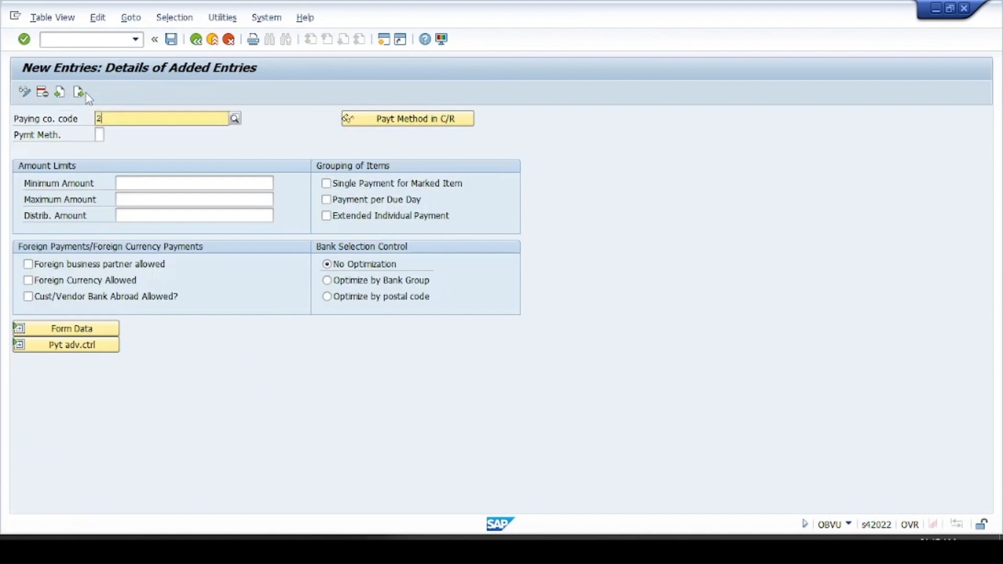
type("2610")
key("Tab")
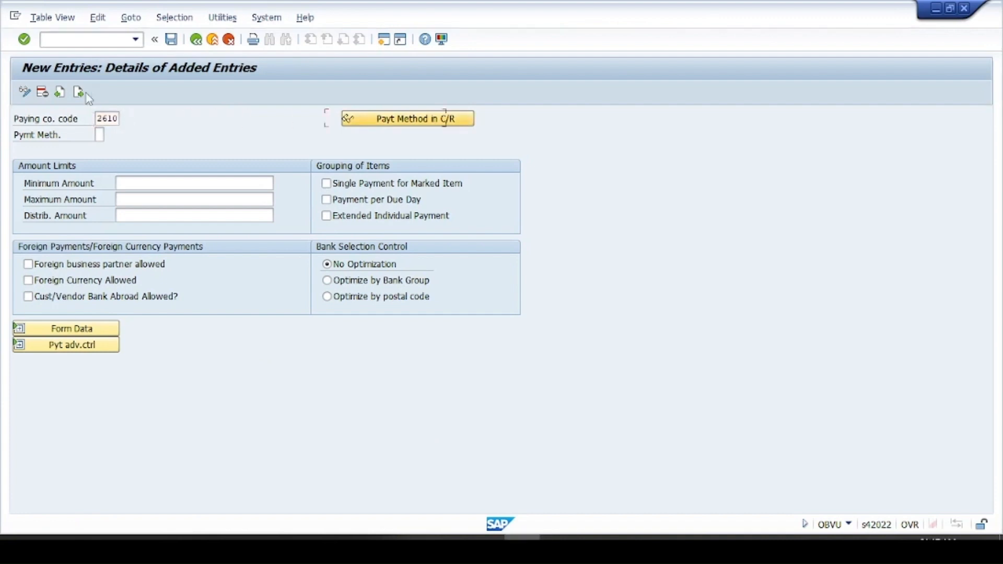
type("A")
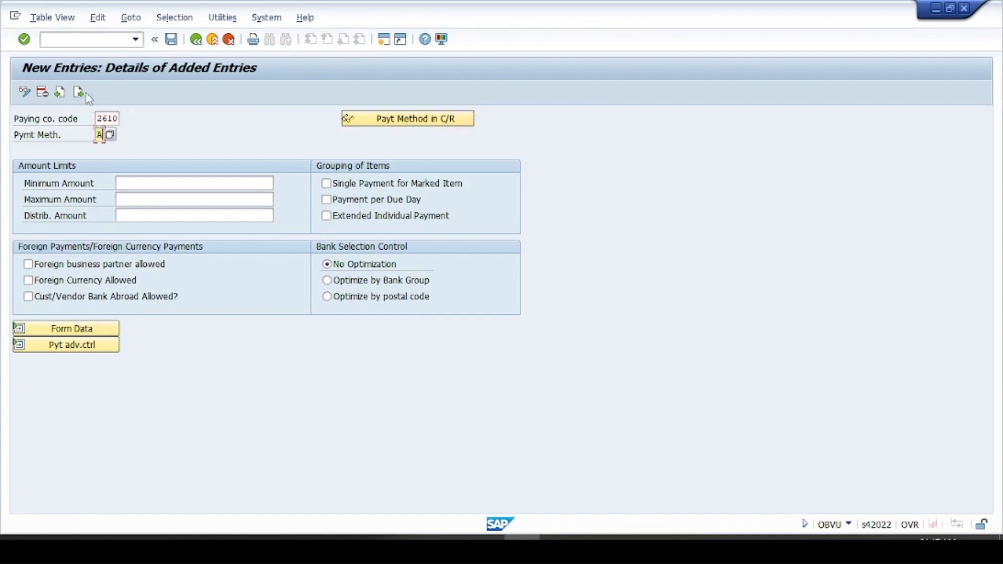
left_click(226, 184)
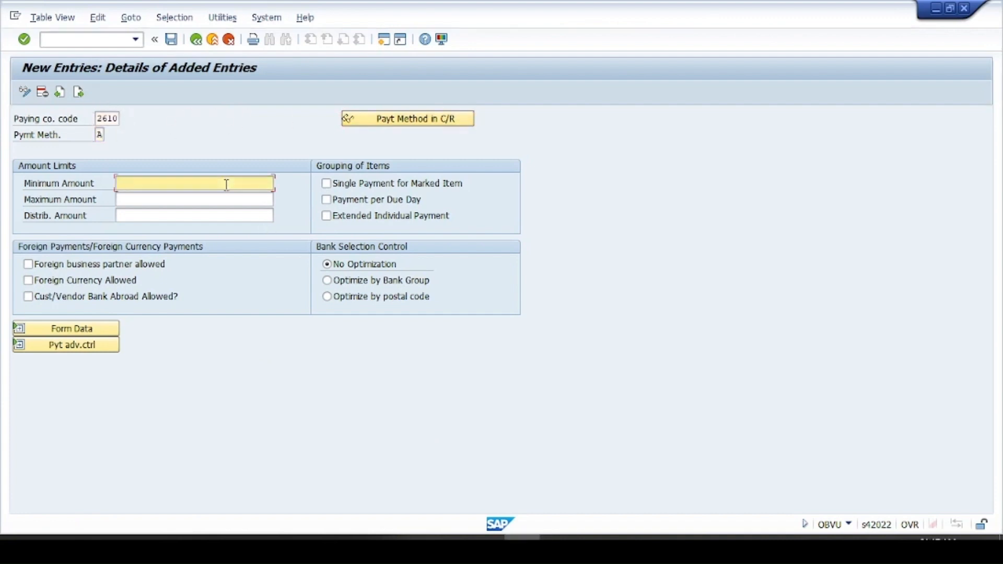
type("1")
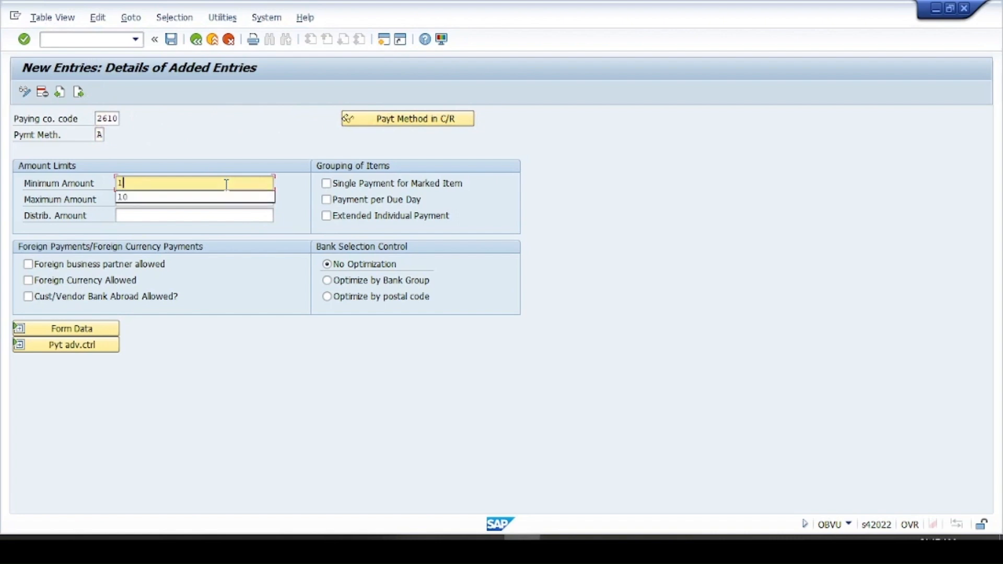
key("Tab")
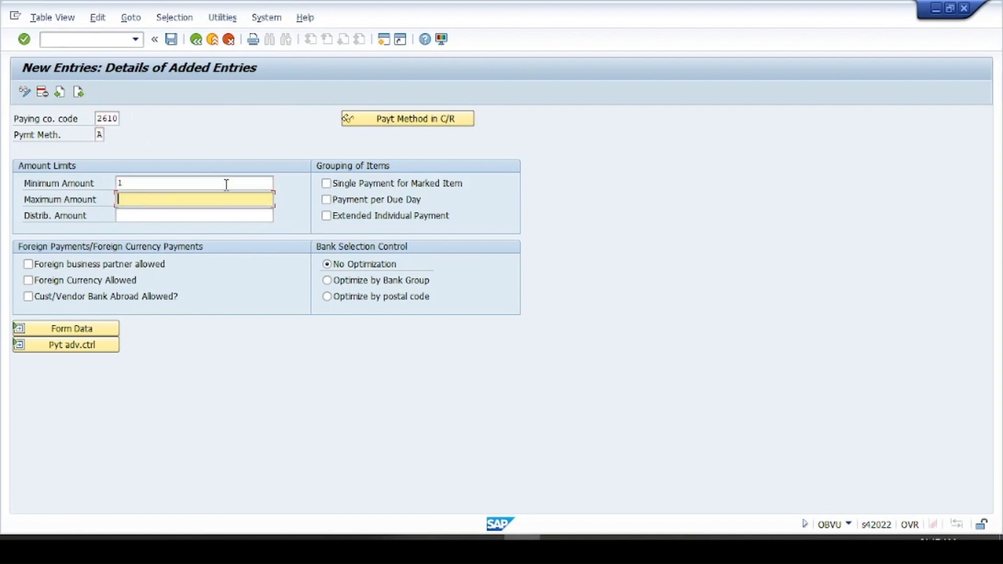
type("99")
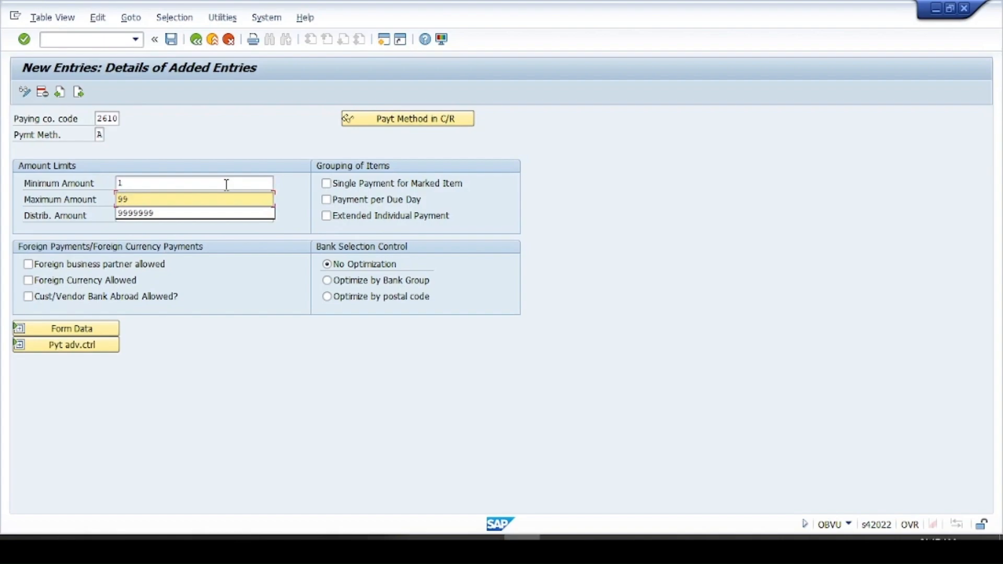
type("99999")
- Switch to the Word document and add the underlined heading "5 House Bank" below section 4
key("alt+Tab")
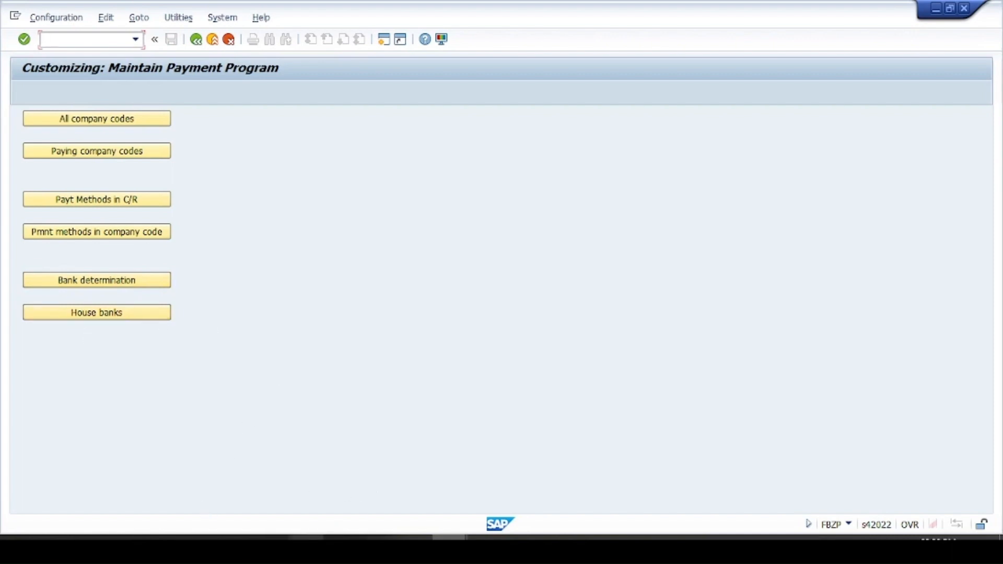
left_click(307, 547)
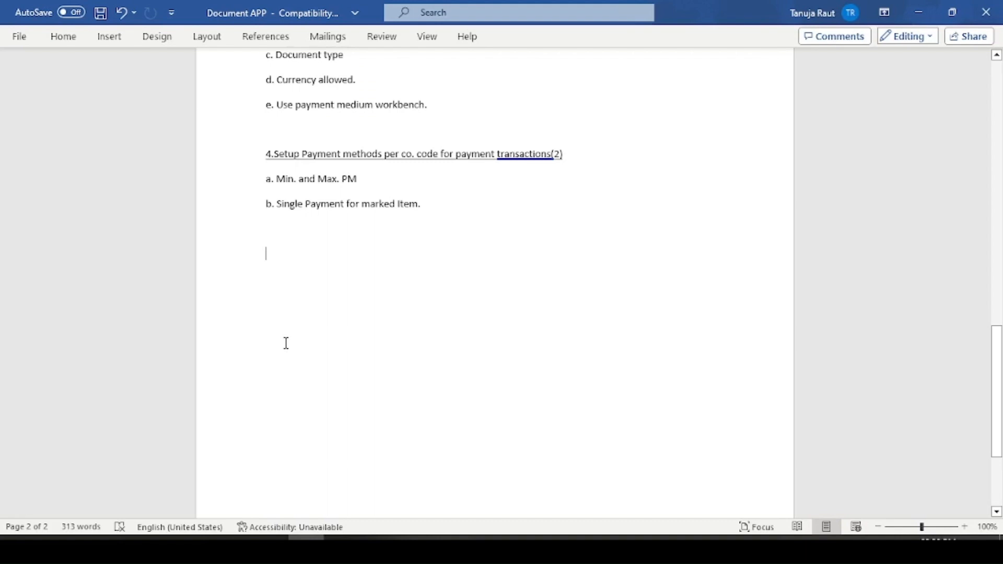
type("5 House Bank")
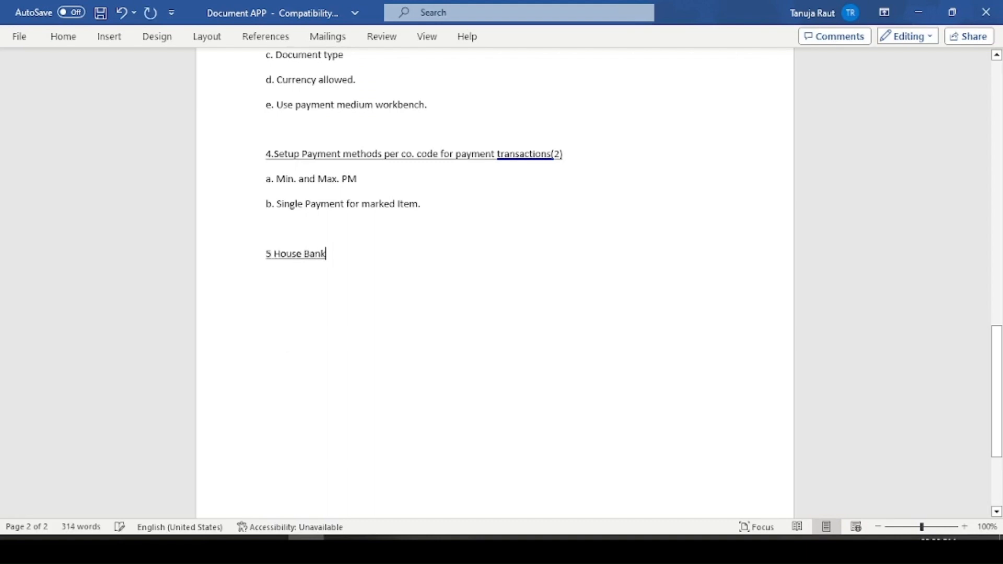
key("Return")
- Open the house banks customizing in SAP and switch back to the Word document
key("alt+Tab")
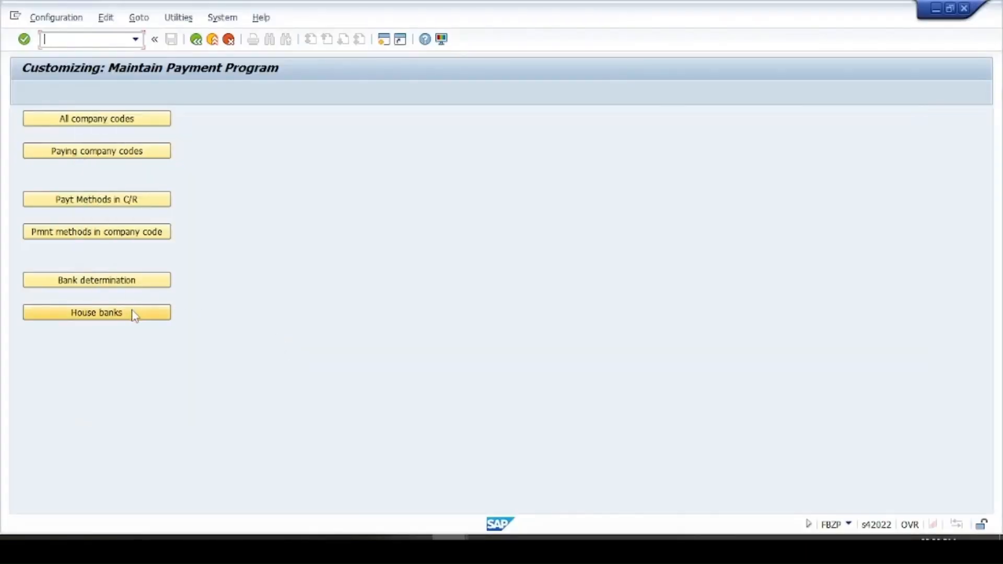
left_click(135, 316)
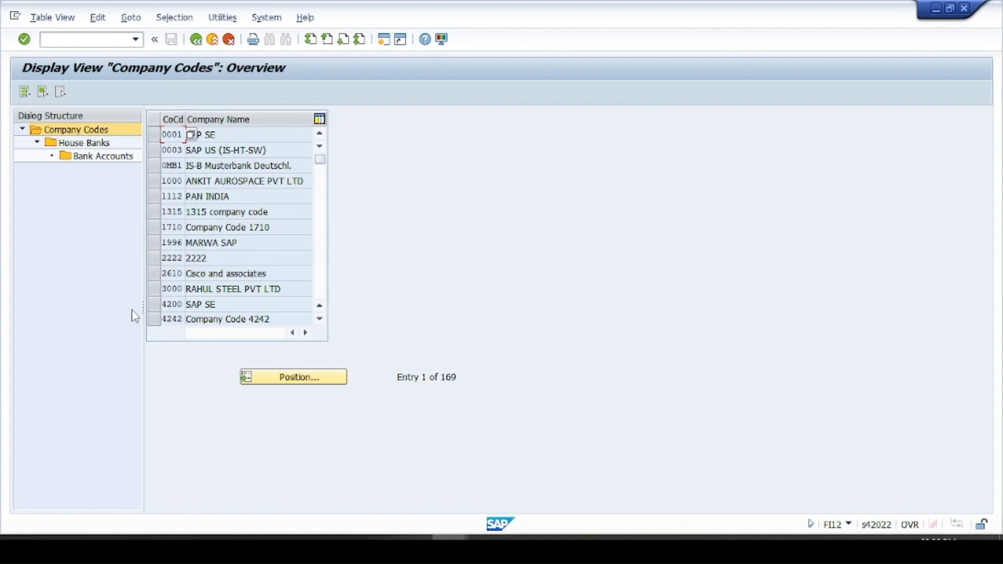
key("alt+Tab")
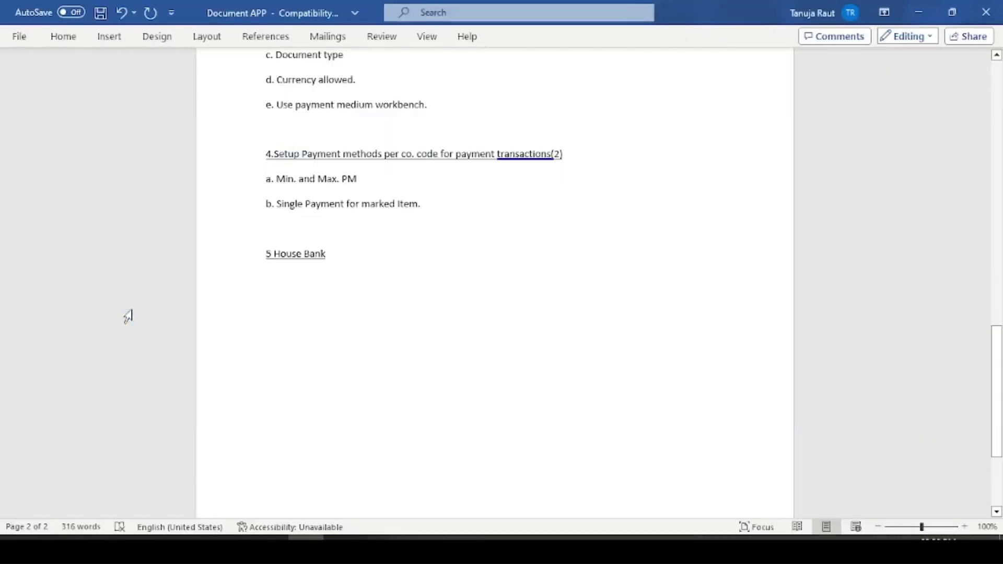
- Add lettered item a under the House Bank heading: "Payment to vendor, receipt form customer and also used for APP.", followed by a blank line
type("a.")
key("BackSpace")
key("BackSpace")
type("a. Payment to vendor.")
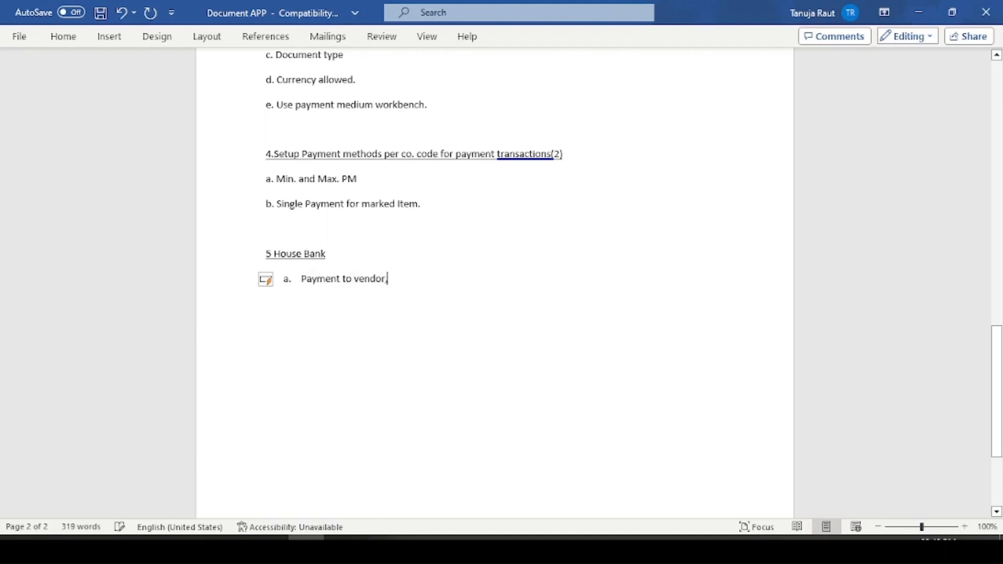
key("BackSpace")
type(", receipt for")
type("m customer, a")
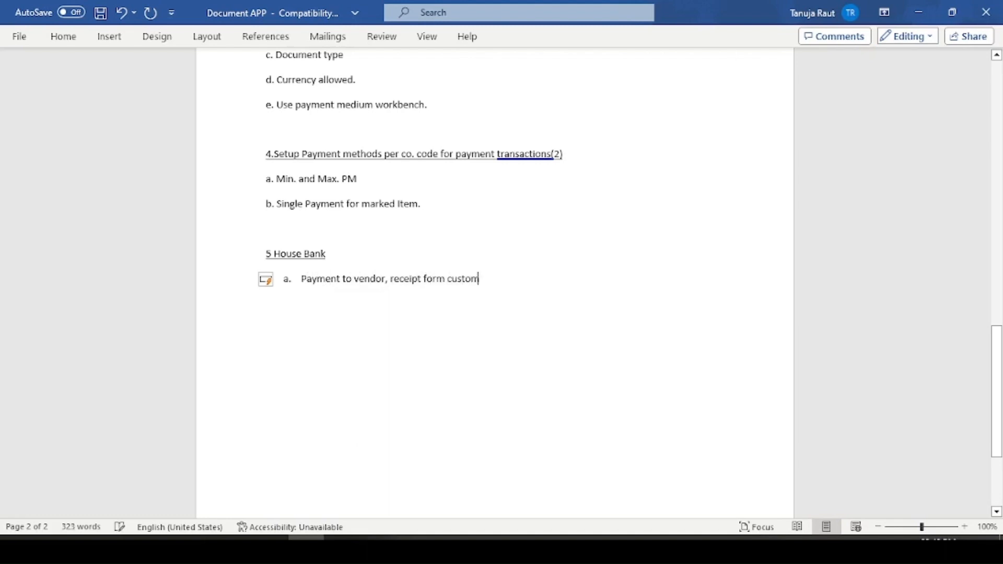
type("n")
key("BackSpace")
key("BackSpace")
key("BackSpace")
key("BackSpace")
type("and also used for APP")
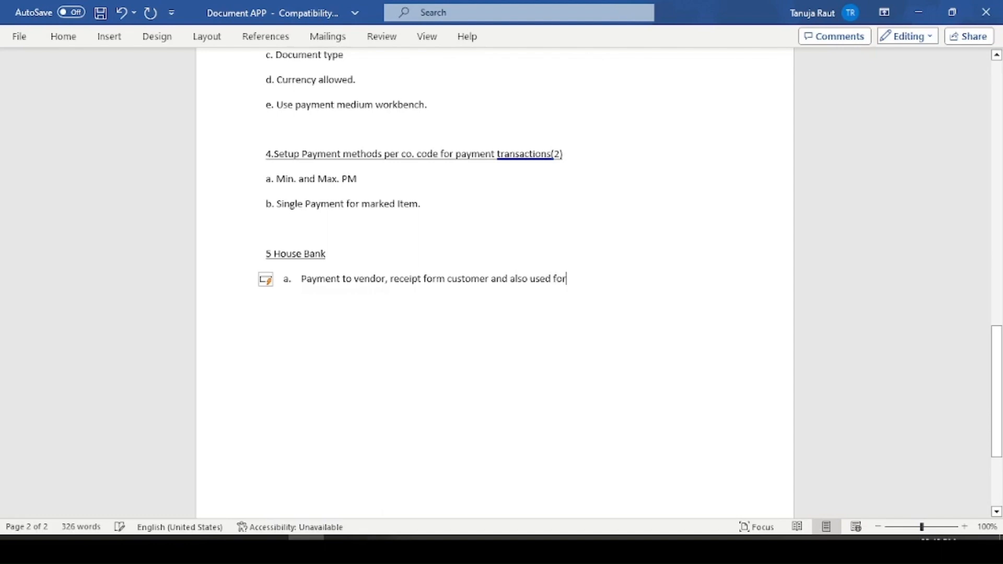
type(".")
key("Return")
key("BackSpace")
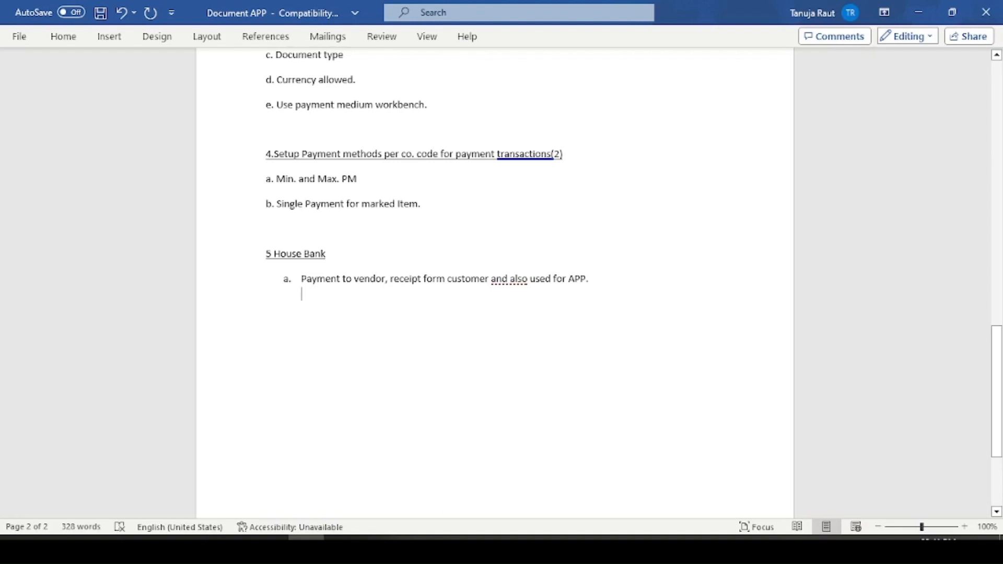
- Switch to SAP and open the house banks of company code 2610 from the payment program customizing
mouse_move(462, 538)
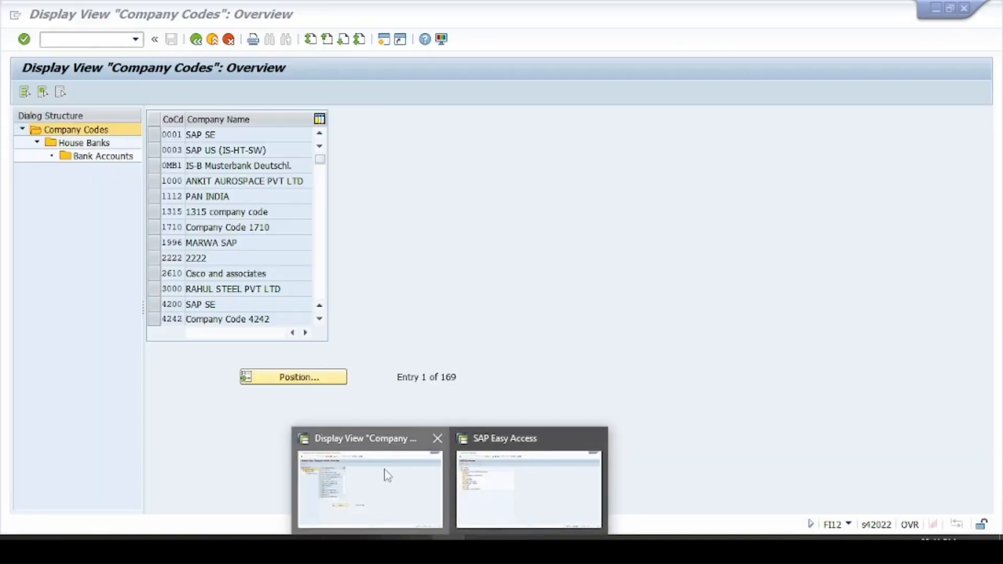
left_click(386, 472)
left_click(196, 39)
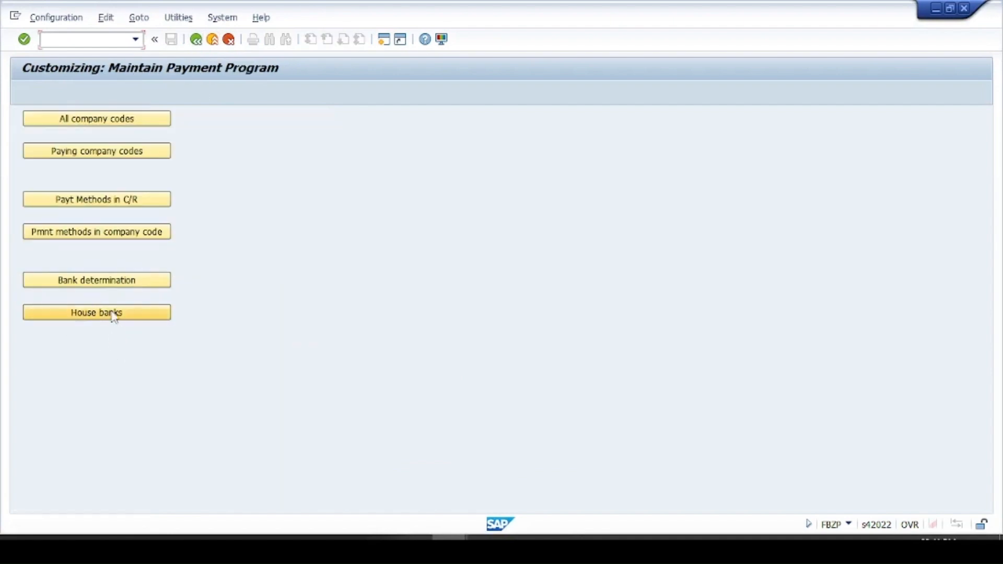
left_click(114, 316)
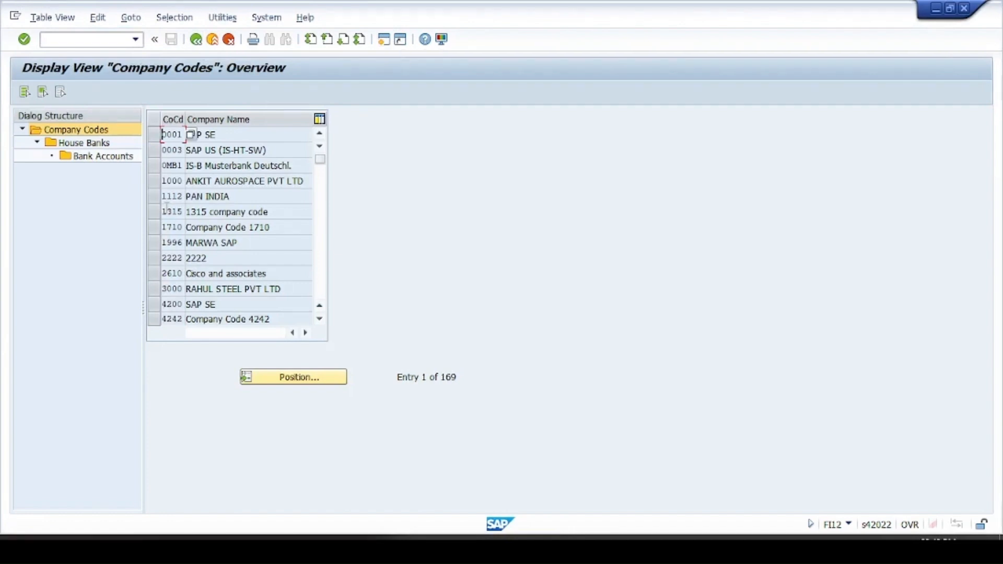
left_click(154, 275)
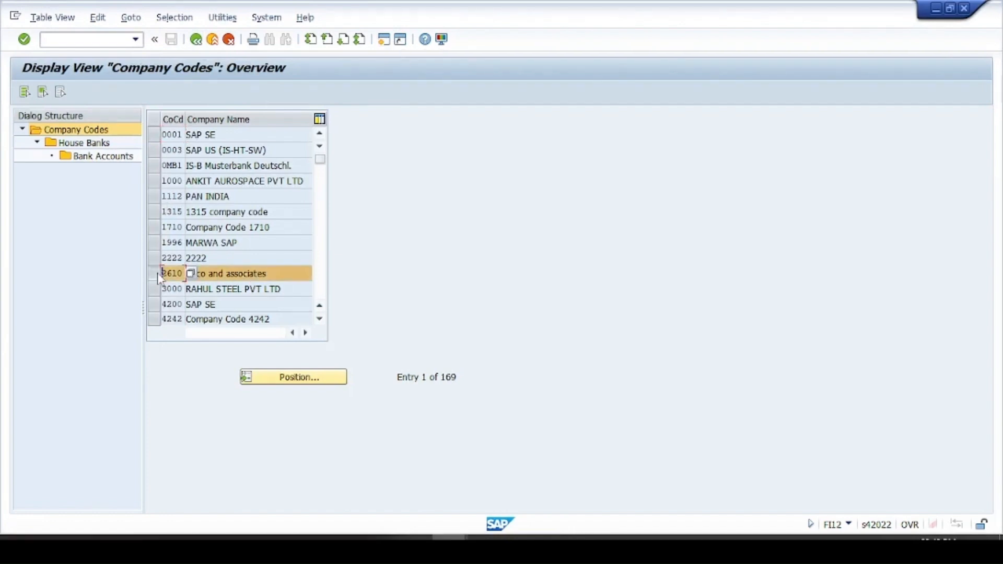
double_click(75, 146)
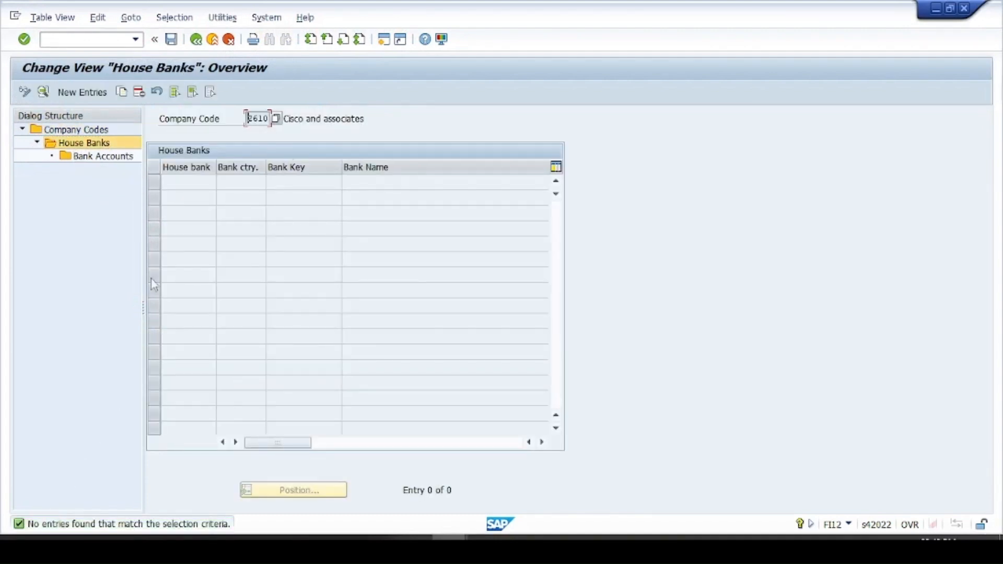
- Start a new house bank entry with house bank HDFC, bank country IN and bank key HDFC0000011
left_click(59, 96)
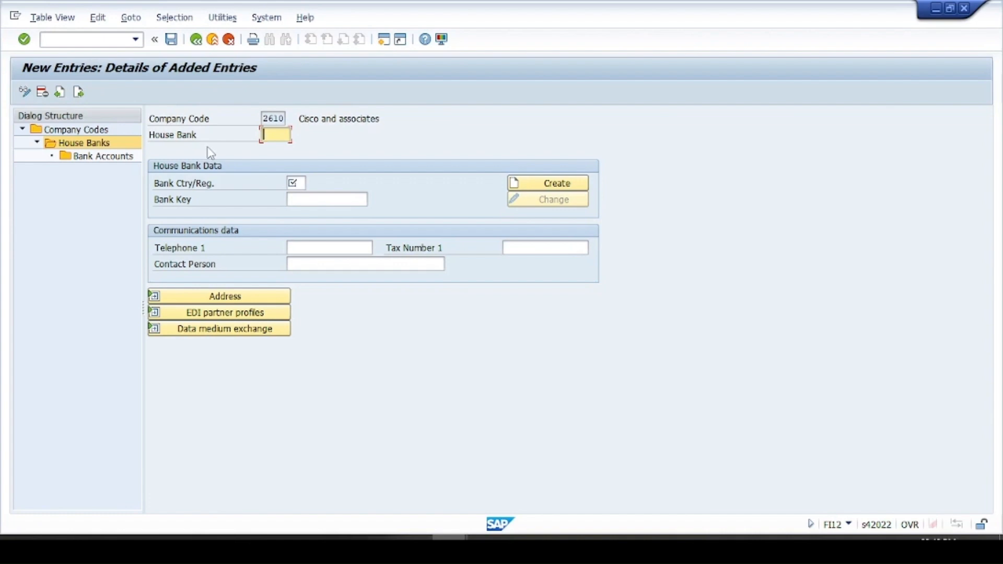
type("HDFC")
key("Tab")
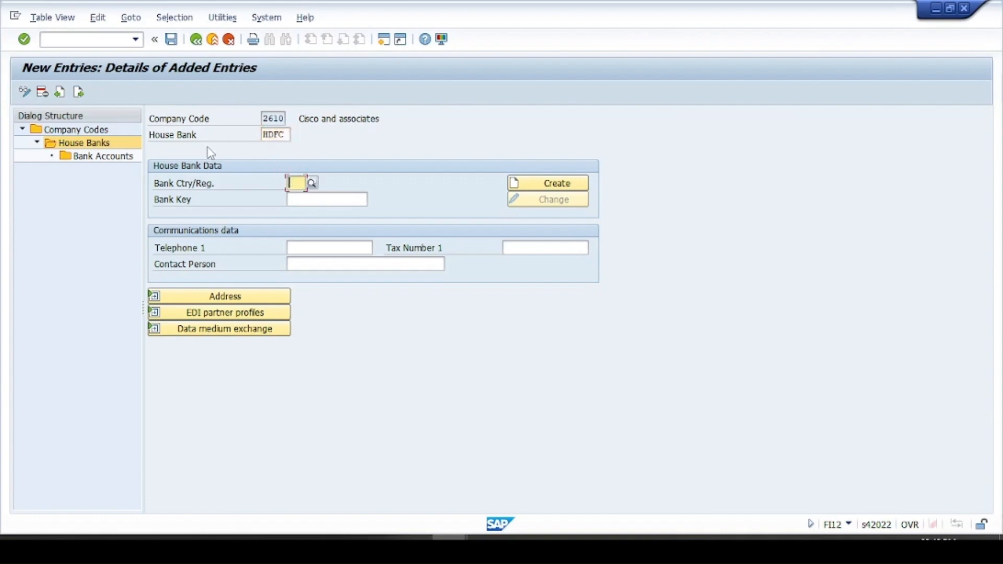
type("IN")
key("Tab")
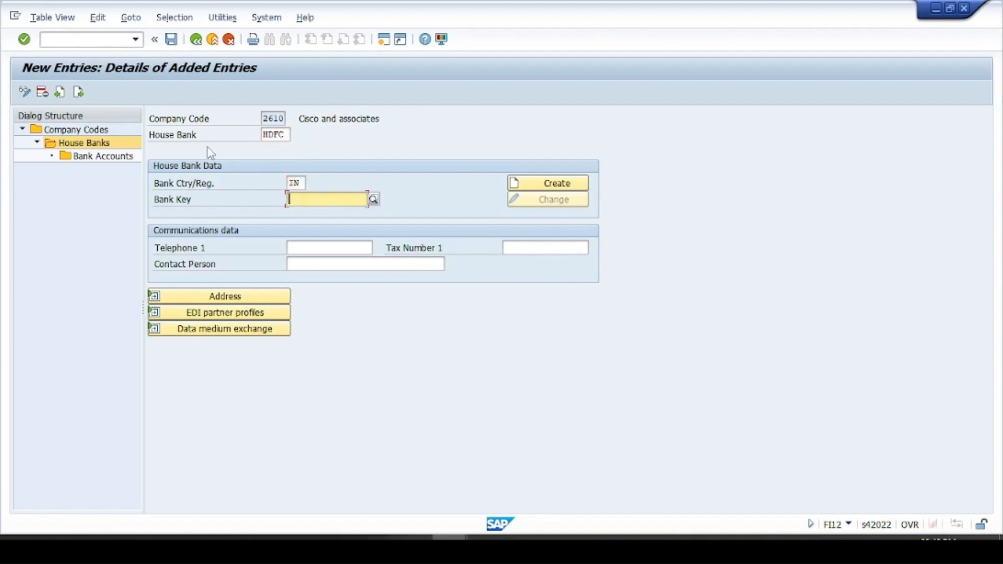
type("HDFC")
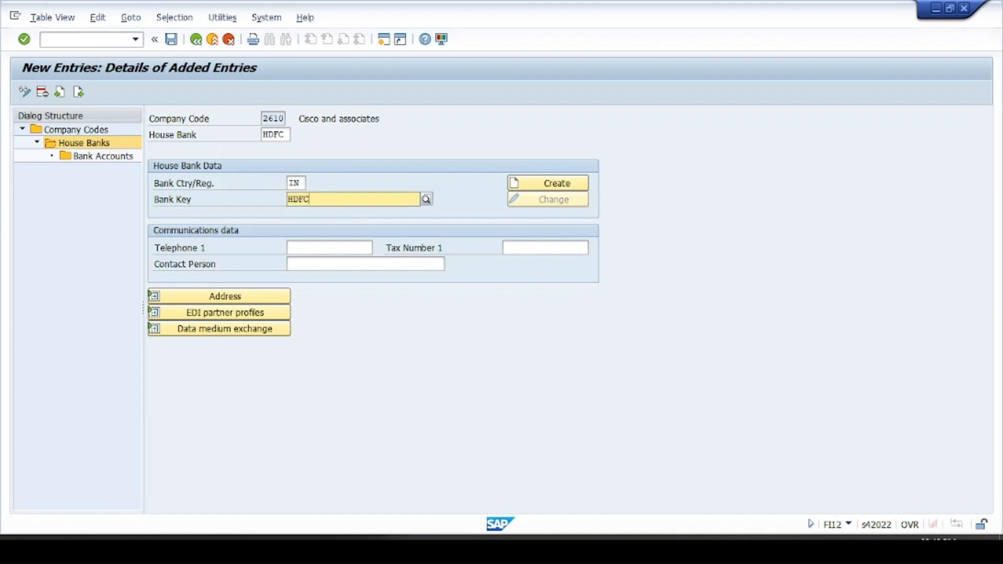
type("000")
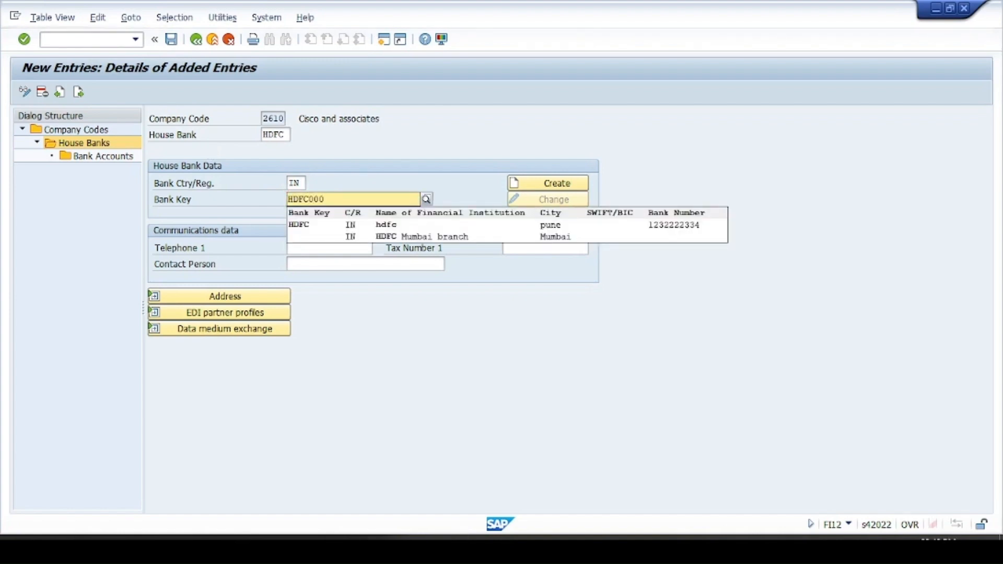
type("001")
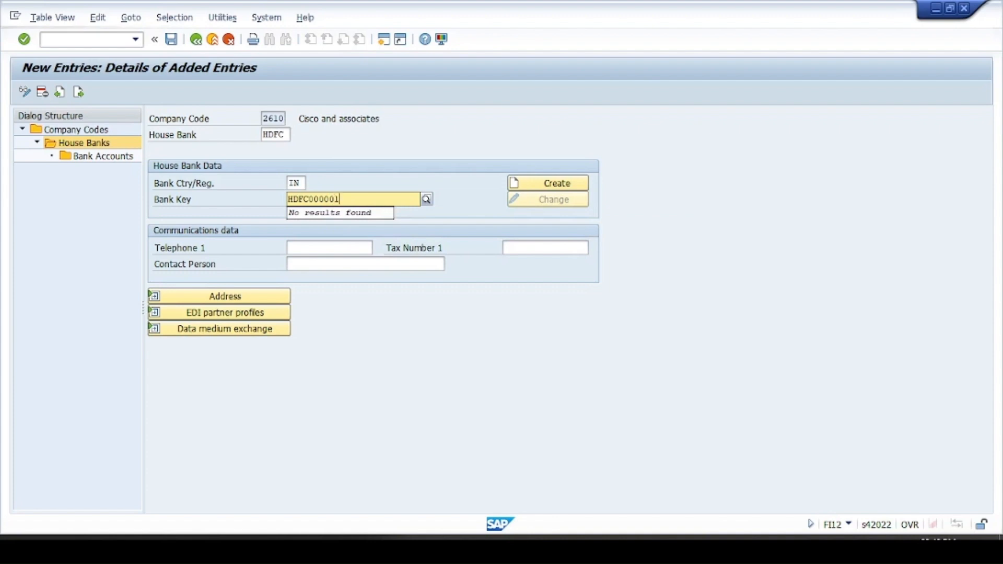
type("1")
left_click(448, 168)
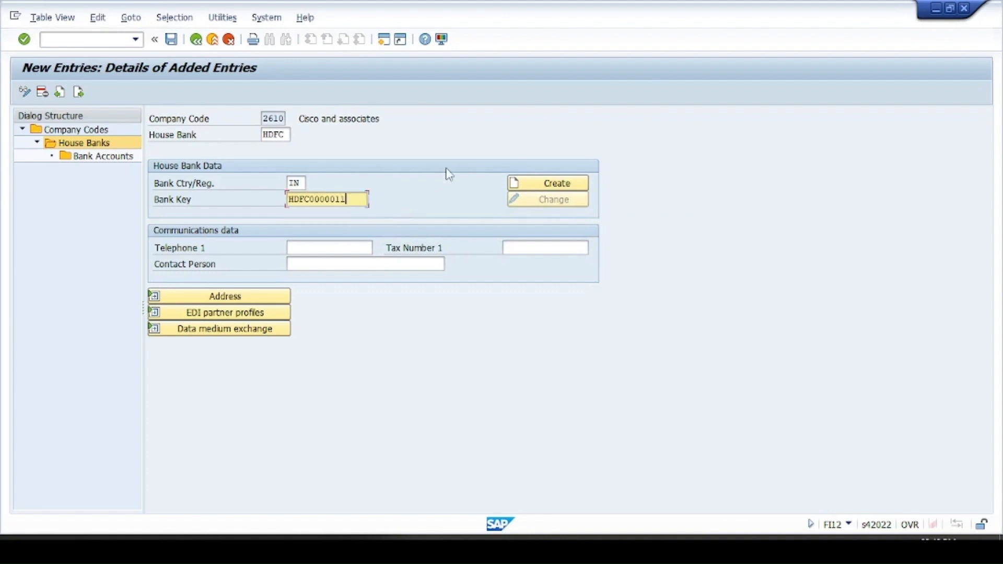
- Create bank data for the new bank key and set the bank name to HDFC BANK
left_click(557, 184)
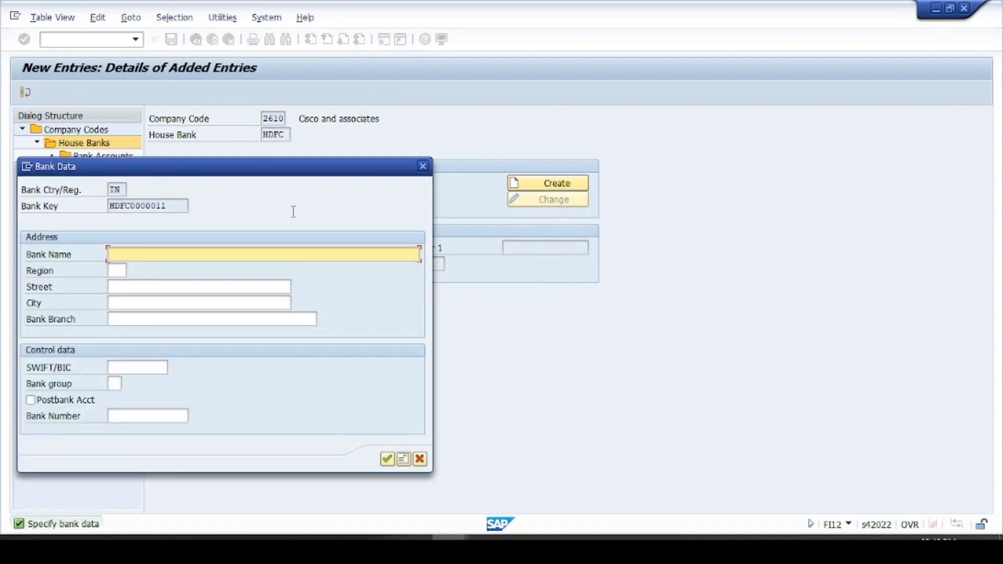
type("HDFC BANK")
key("Tab")
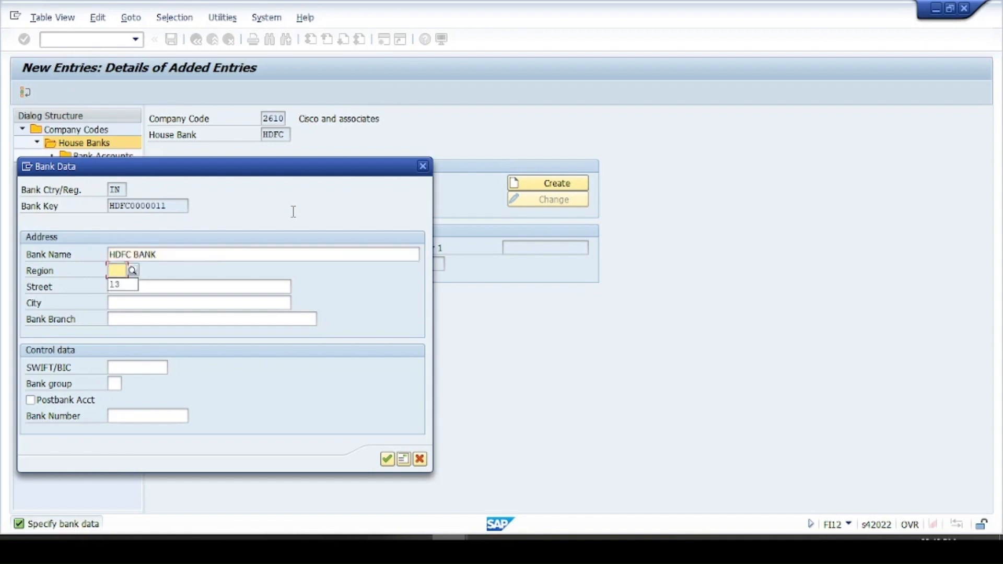
- Fill in the bank's region 13, street, city Mumbai and branch MUMBAI
type("13")
key("Tab")
key("Down")
key("Down")
key("Return")
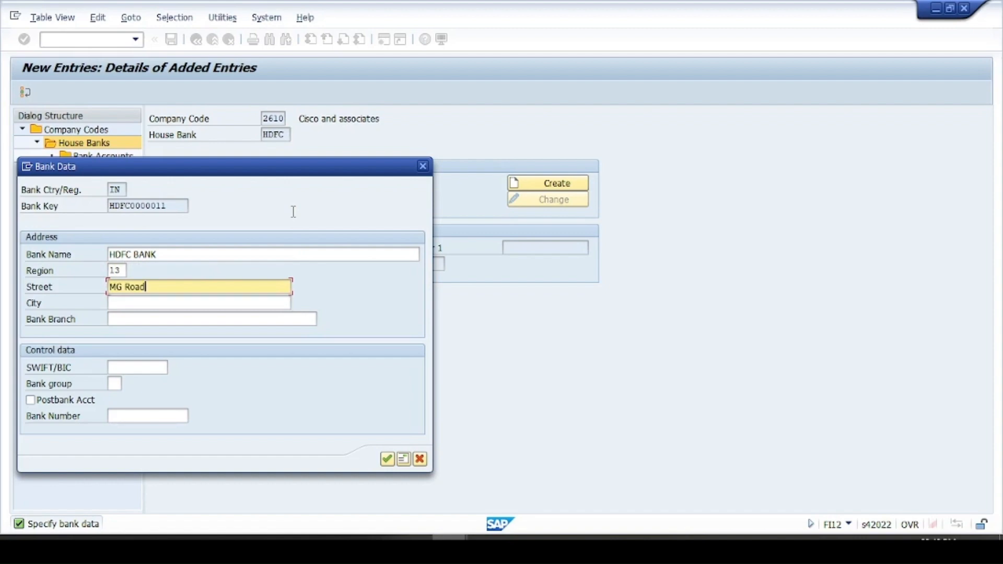
key("Tab")
key("Down")
key("Down")
key("Return")
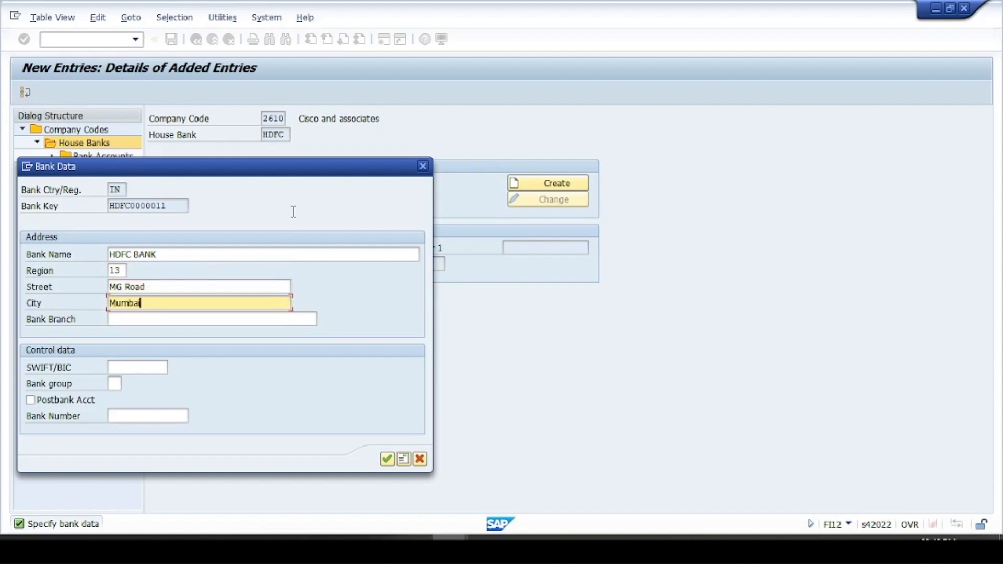
key("Tab")
key("Down")
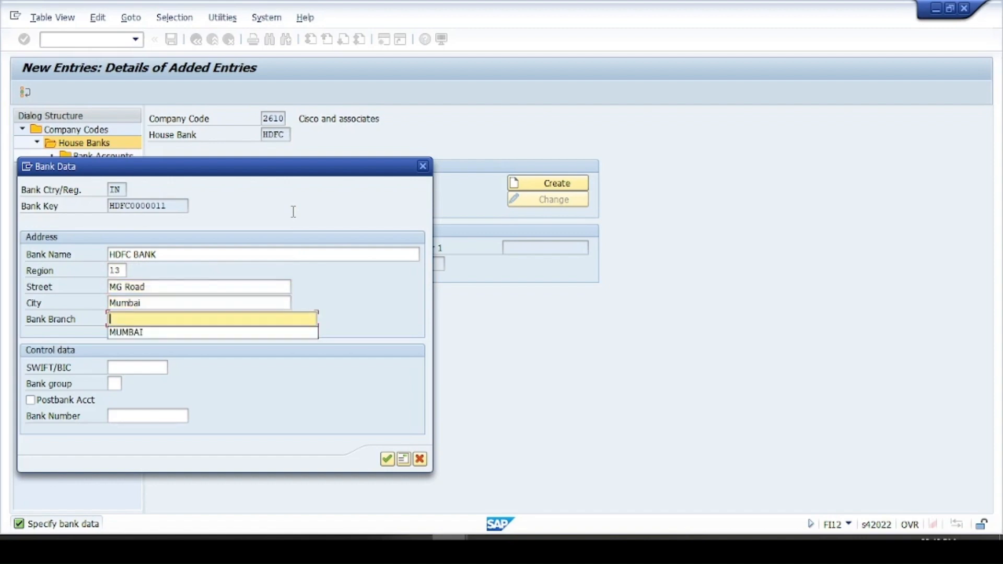
key("Down")
key("Return")
key("Tab")
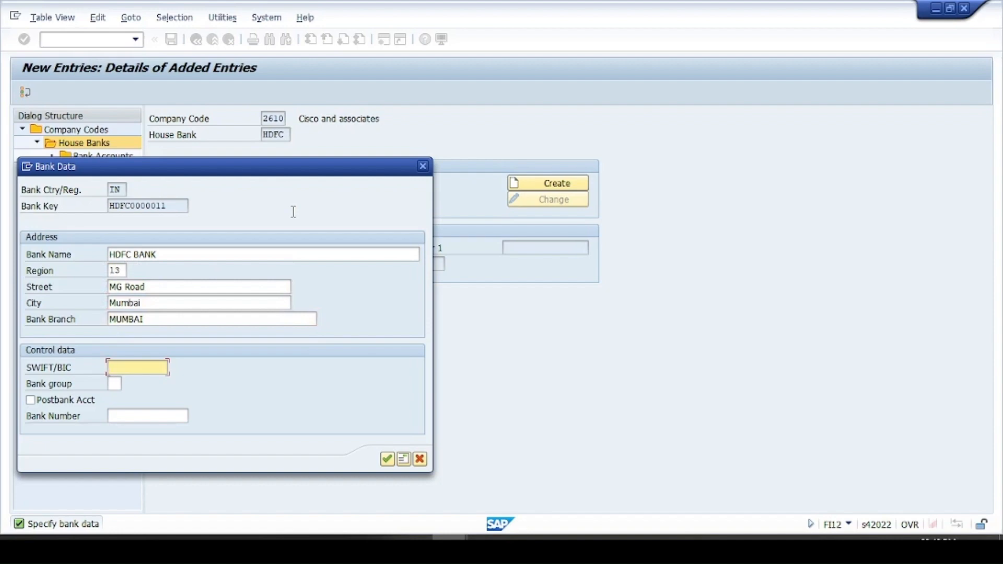
- Enter HDFC000011 as the SWIFT/BIC code, accept the bank data and save the house bank with the proposed customizing request
type("HDFC000011")
left_click(387, 459)
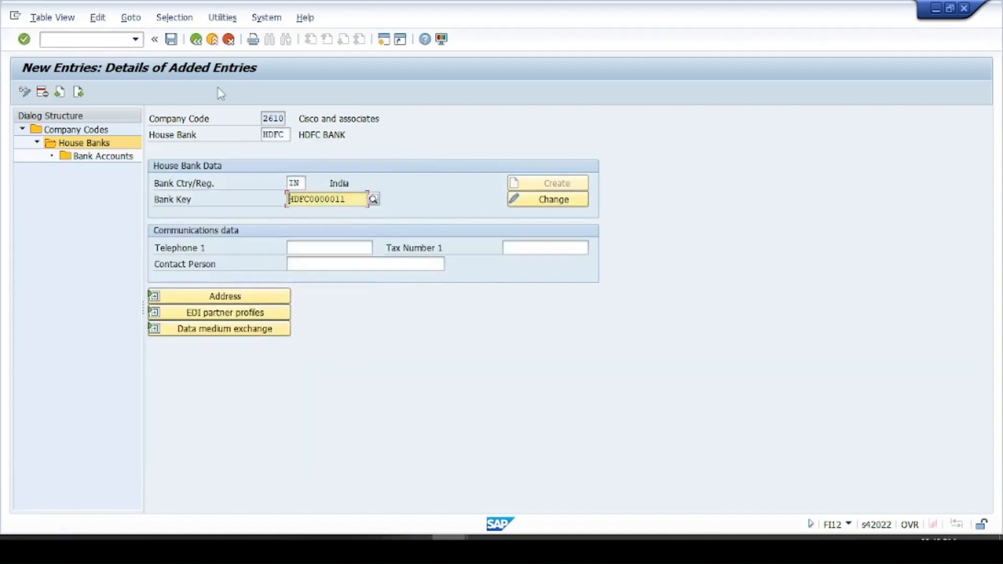
left_click(172, 39)
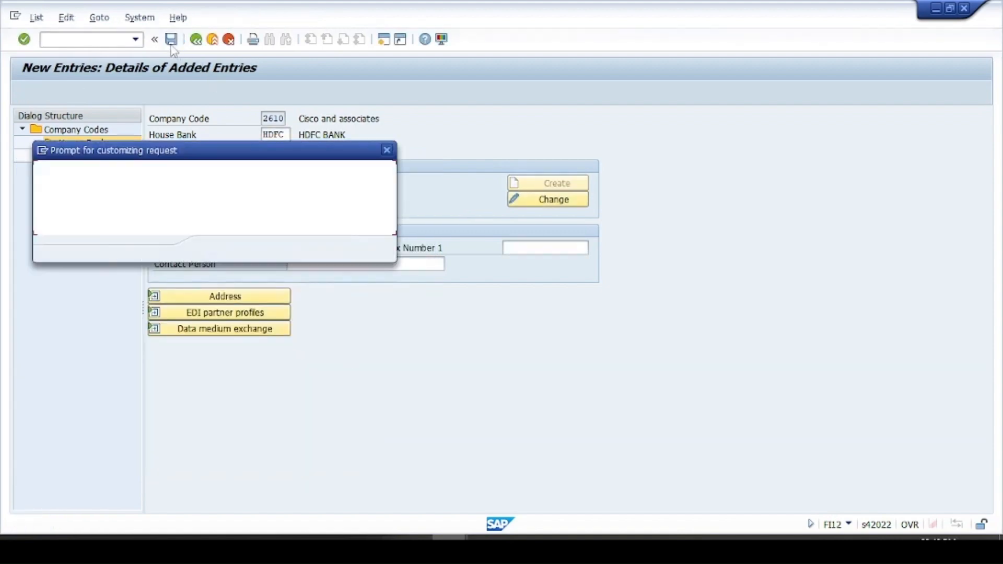
key("Return")
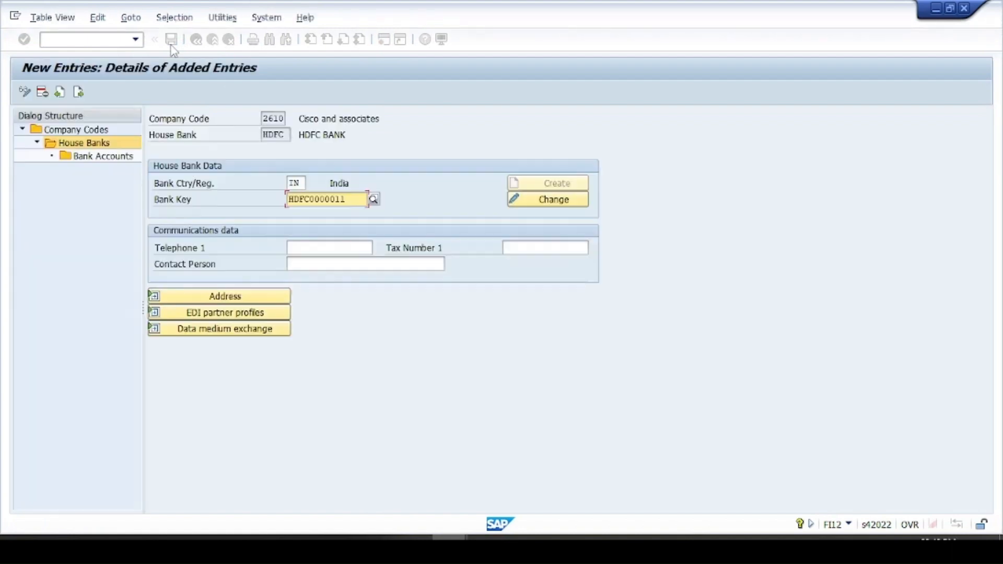
- Try to create a bank account for the HDFC house bank, continuing to the webpage past the browser's security warning
left_click(99, 160)
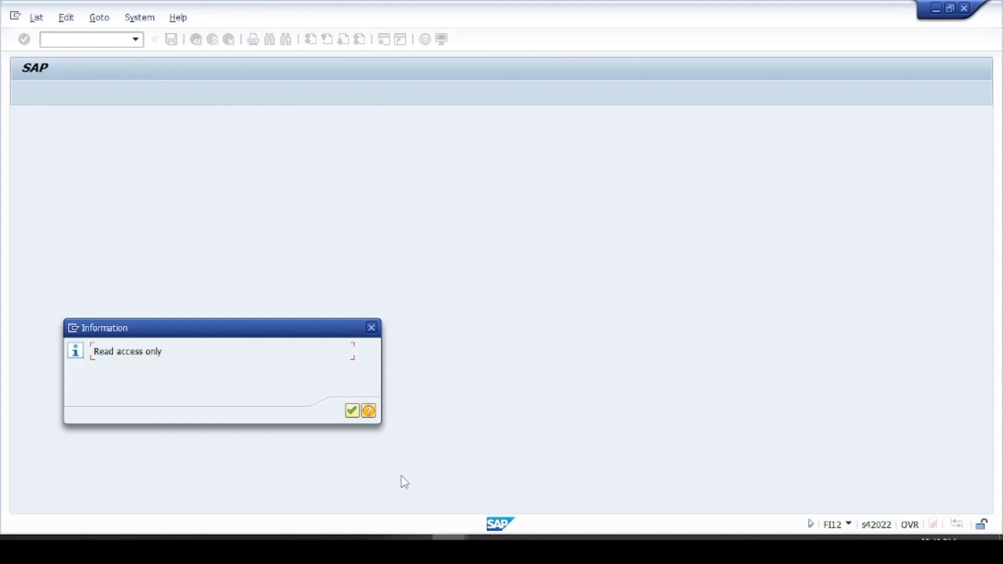
key("Return")
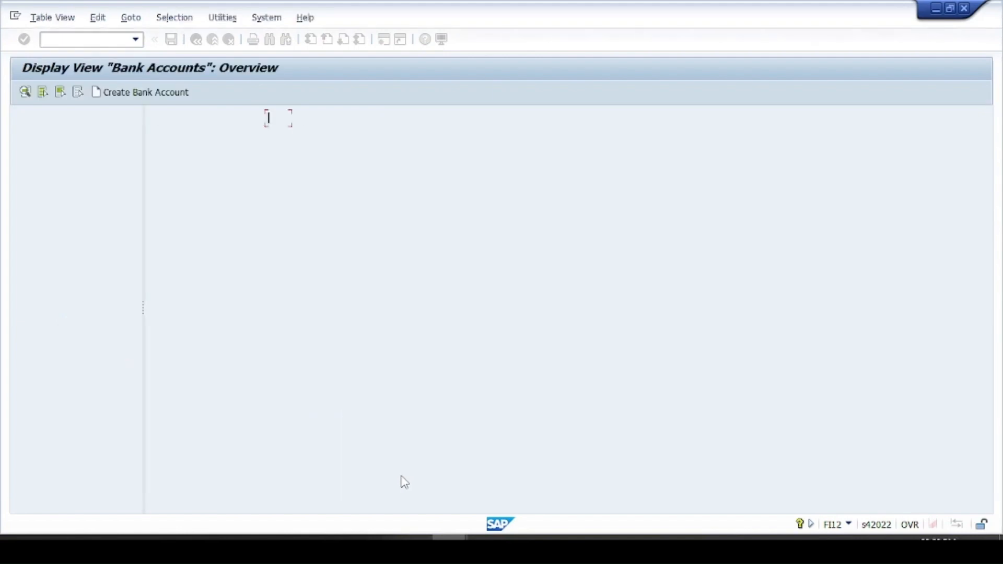
left_click(133, 96)
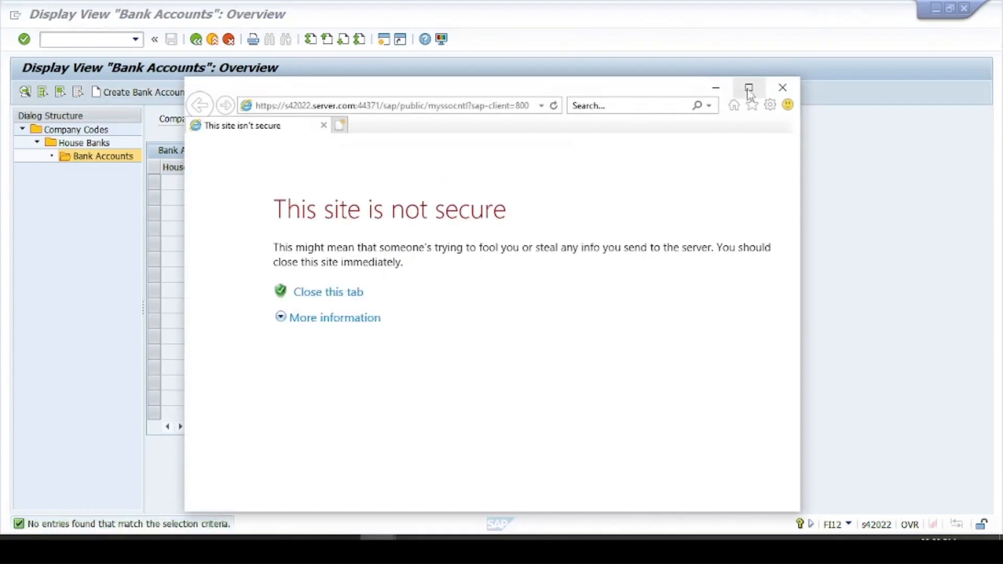
left_click(750, 89)
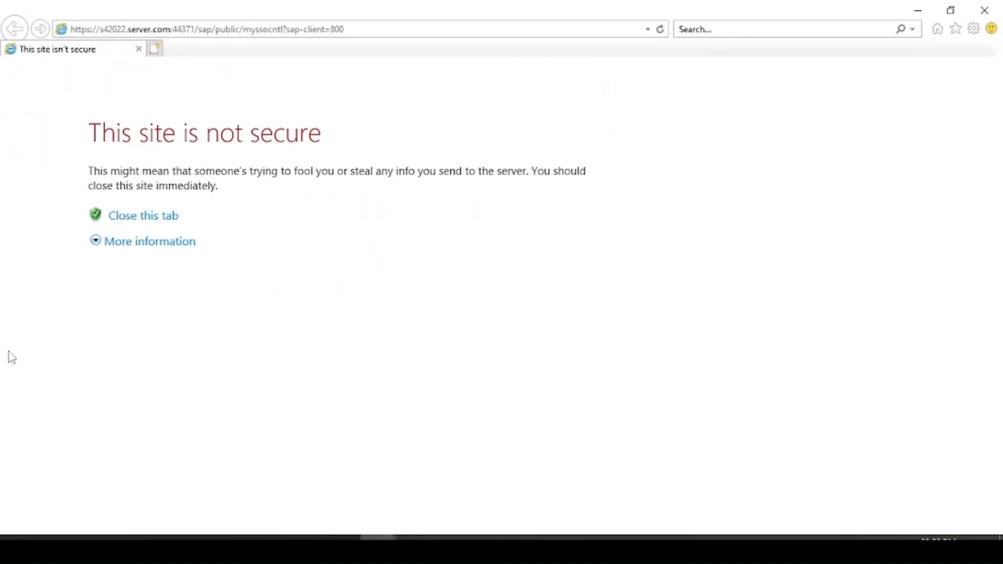
left_click(153, 250)
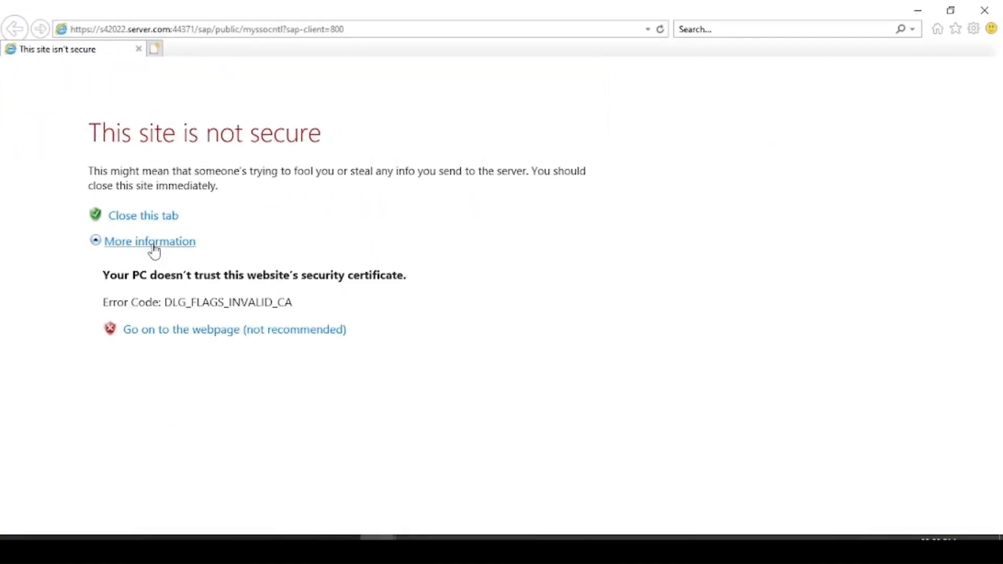
left_click(235, 330)
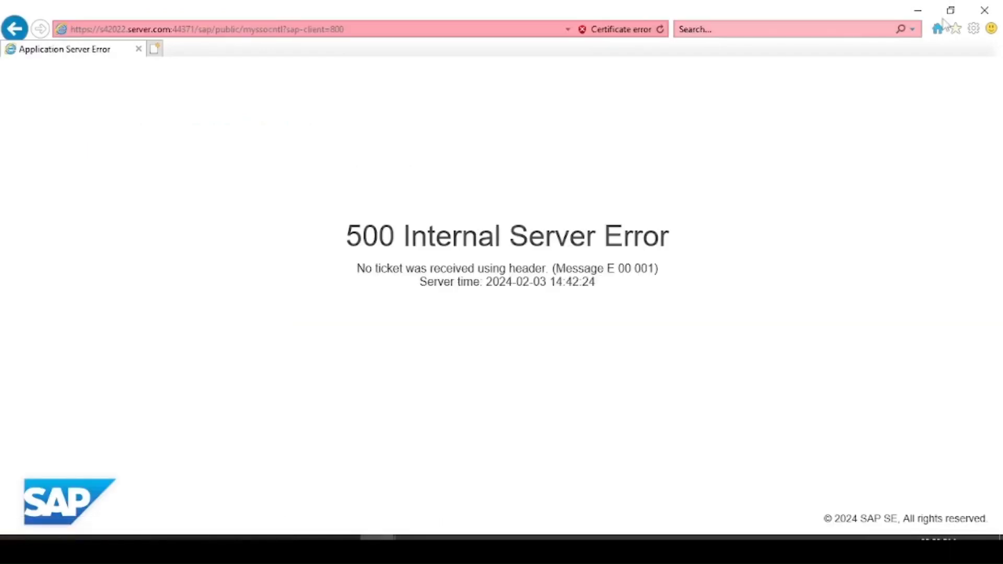
left_click(918, 10)
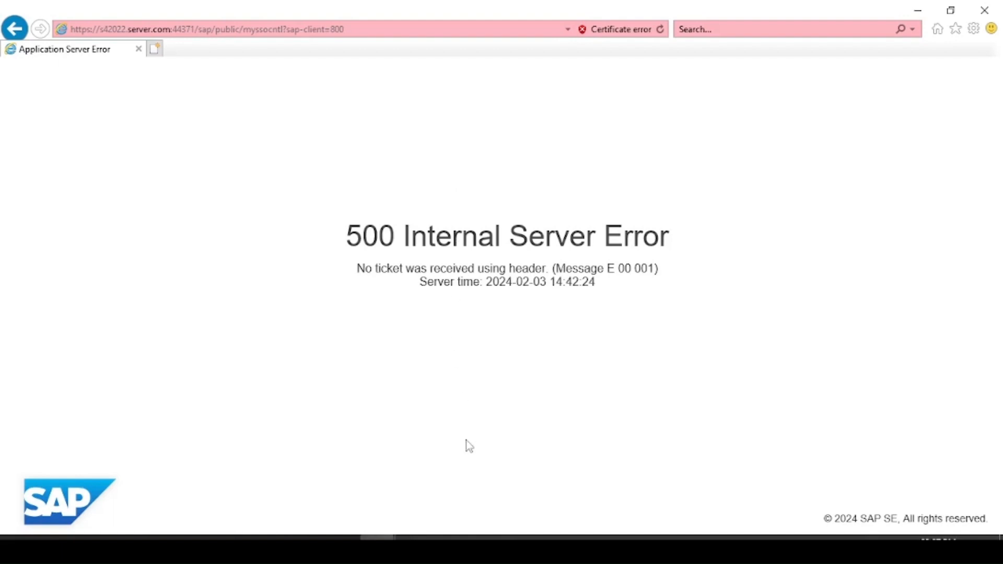
- Switch back to SAP and display the house bank accounts of company code 2610
mouse_move(451, 537)
left_click(441, 499)
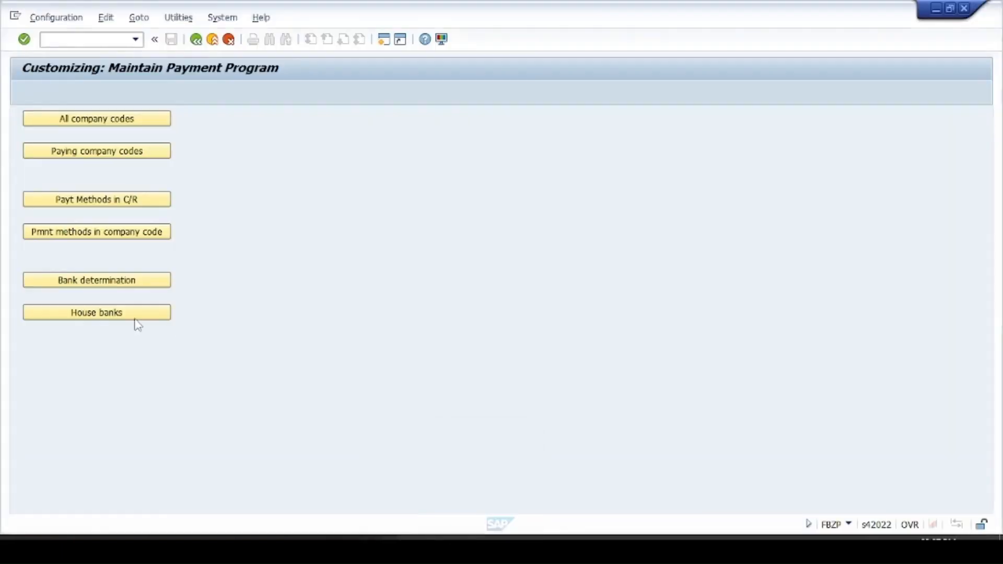
left_click(82, 316)
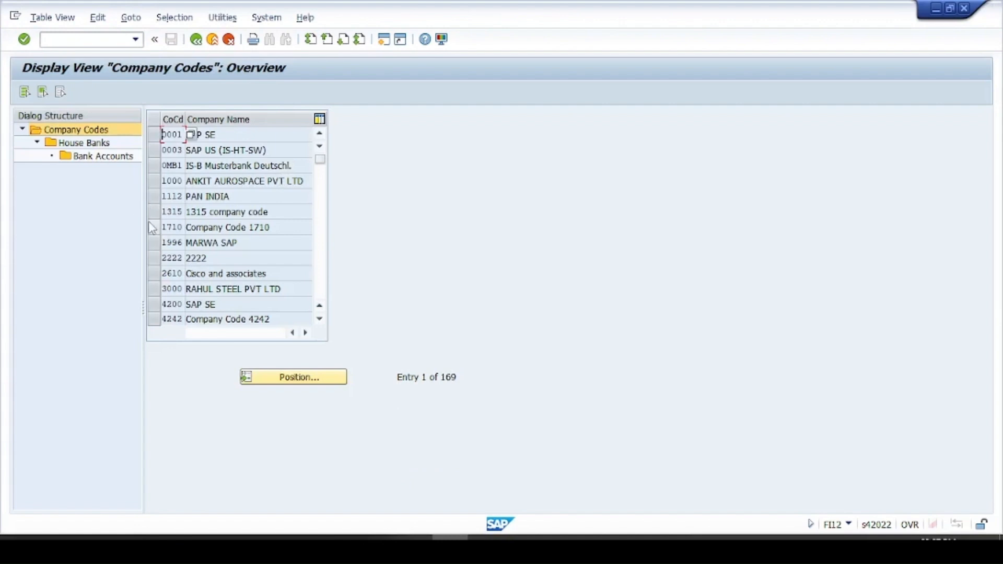
left_click(111, 158)
double_click(112, 158)
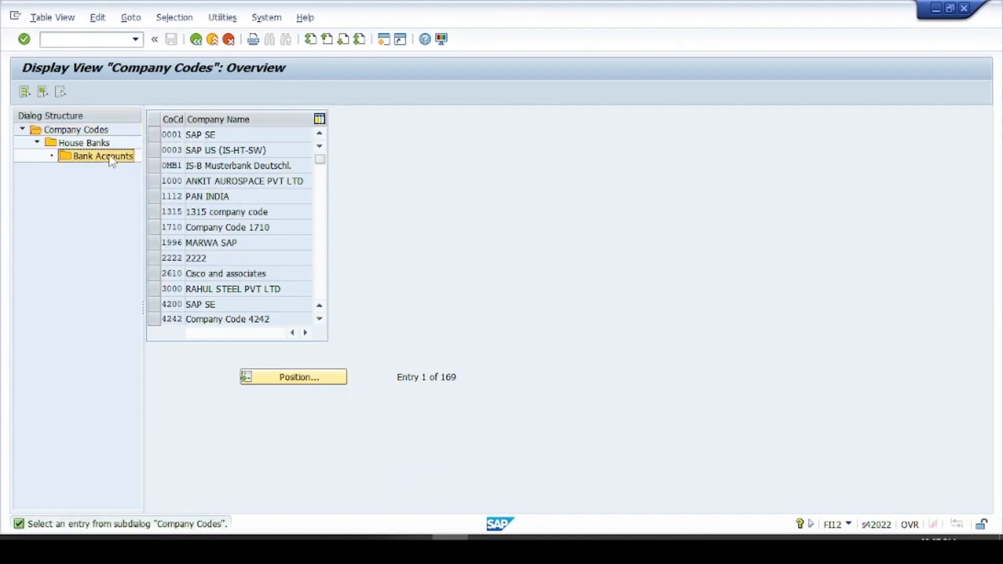
left_click(155, 275)
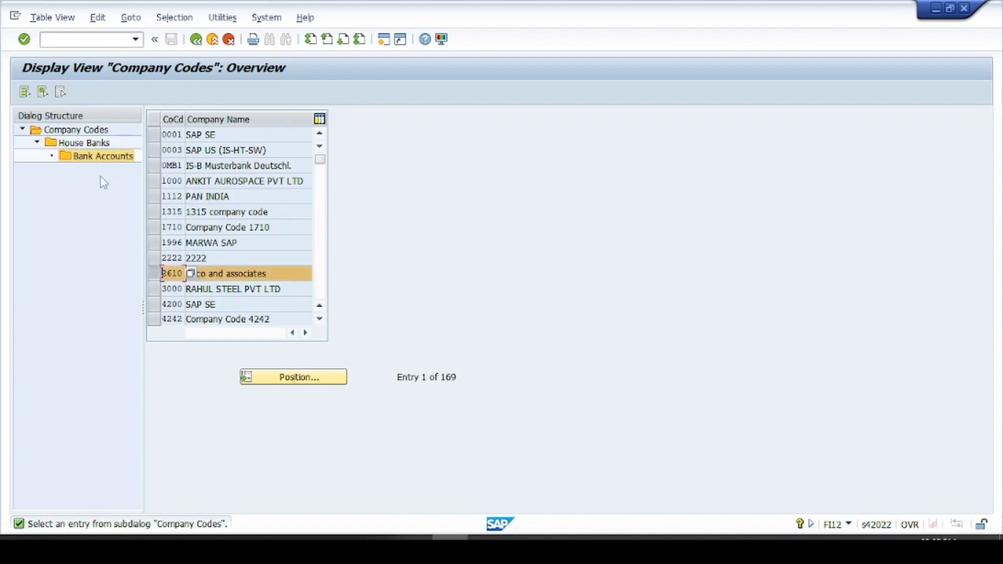
double_click(97, 157)
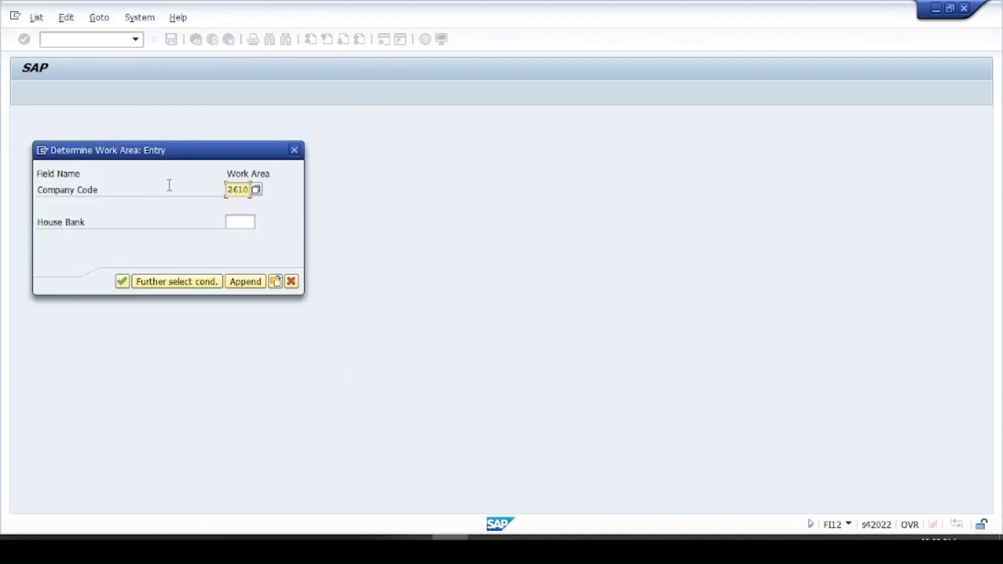
key("Return")
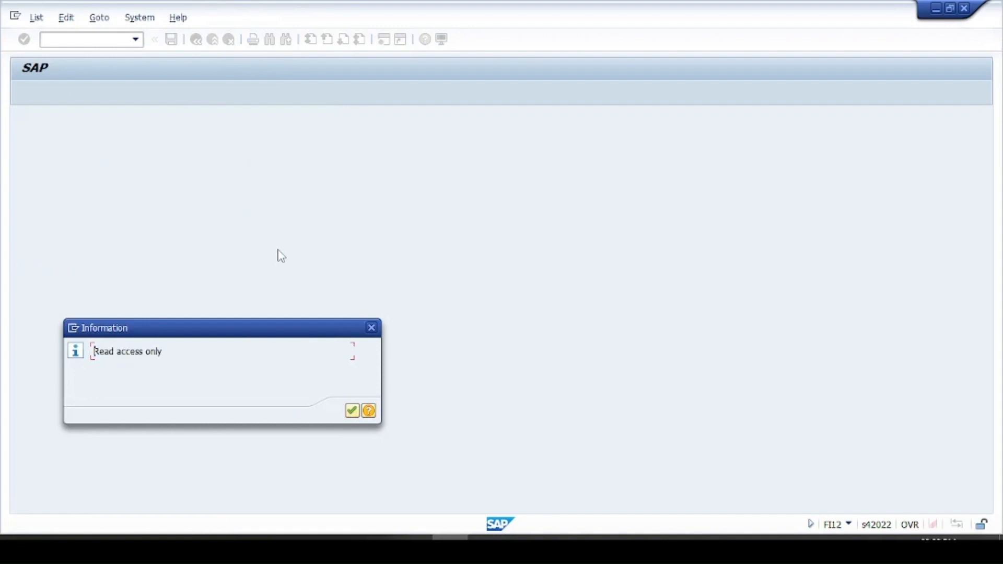
key("Return")
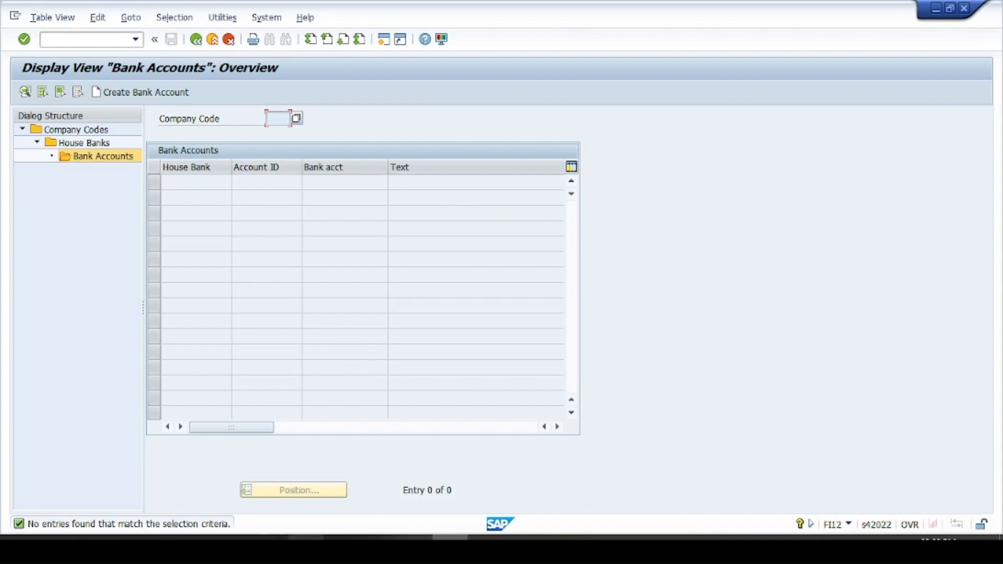
- Return to the payment program customizing overview and open the bank determination settings
left_click(196, 39)
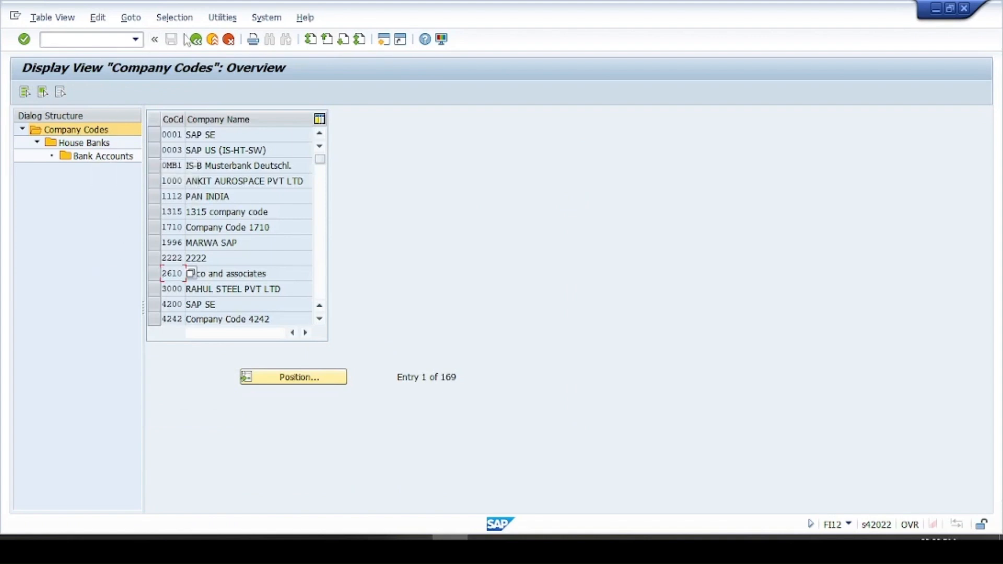
left_click(196, 40)
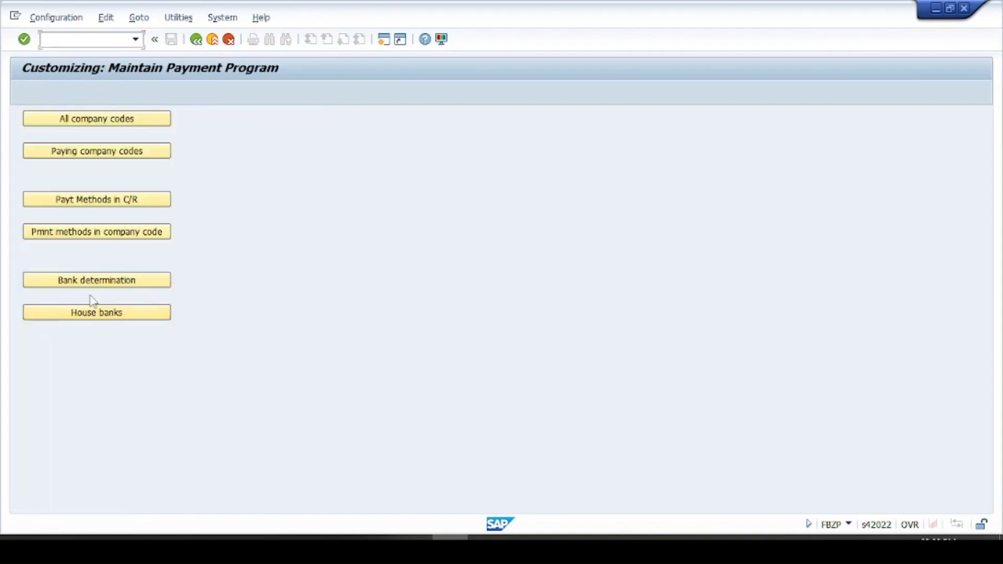
left_click(116, 288)
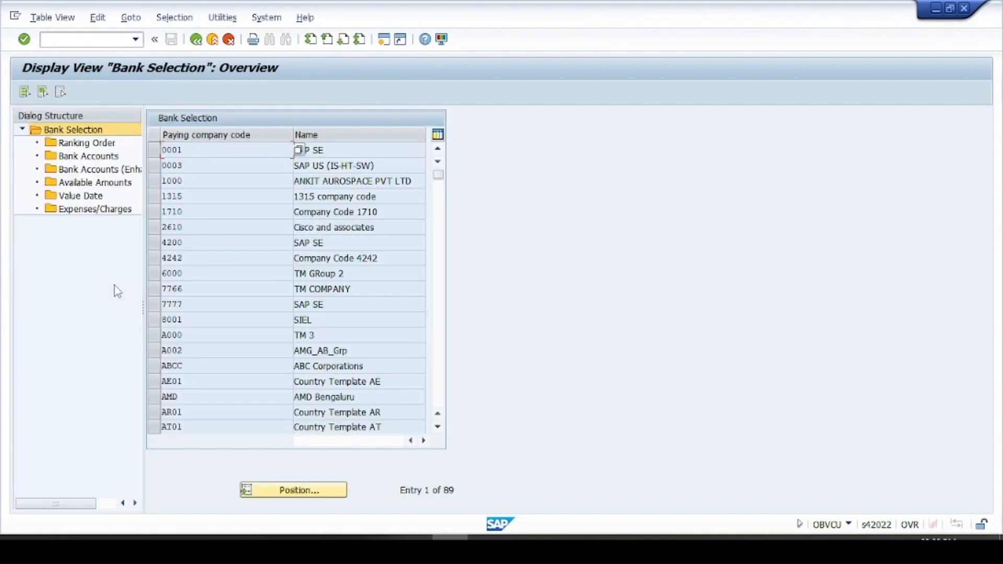
- Switch to the Word document and add the heading "6. Bank Determination(3)" below the House Bank section
left_click(310, 547)
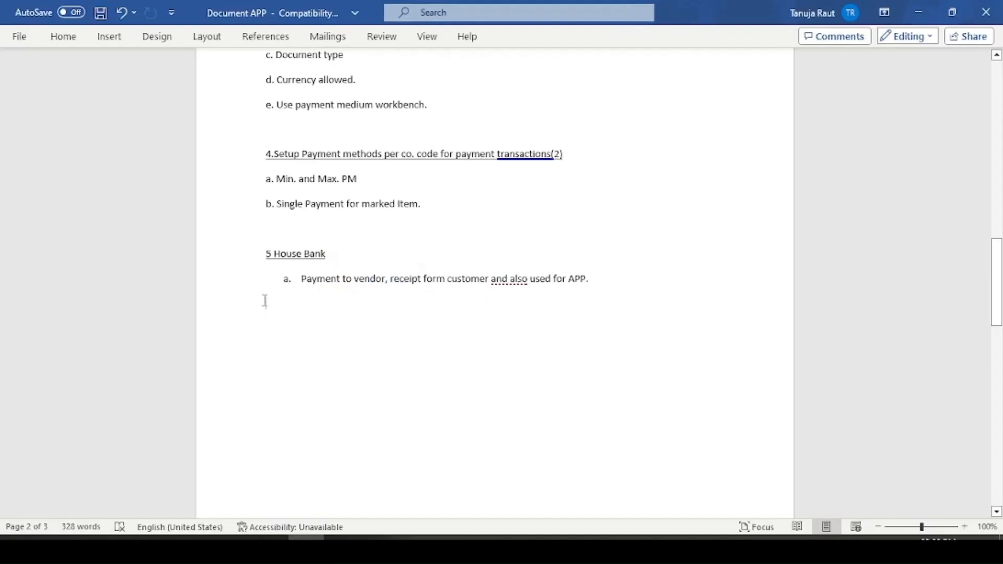
type("6. Bank De")
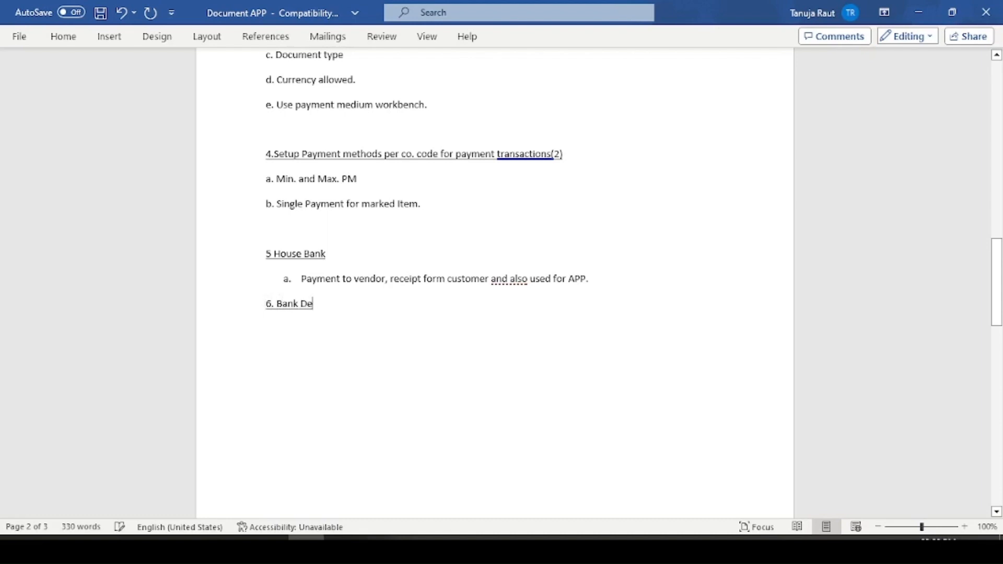
type("termination")
key("Return")
type("(")
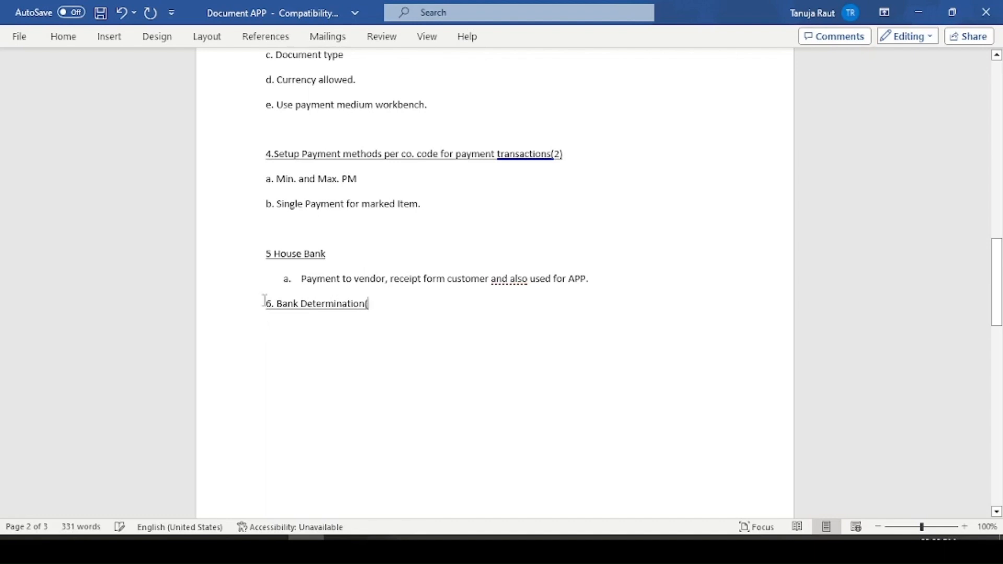
type("3)")
- Add the point "a. Ranking order for the bank ac" under the Bank Determination heading
key("Return")
type("a")
key("BackSpace")
type("a.")
key("BackSpace")
key("BackSpace")
type("a")
key("BackSpace")
type("a.")
type("Ranking")
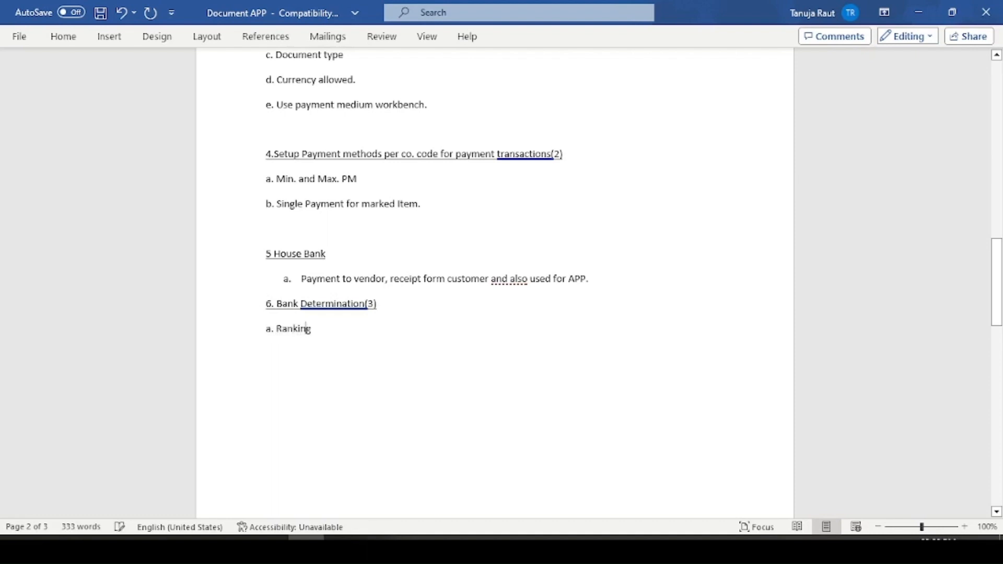
type(" order for the bank ac")
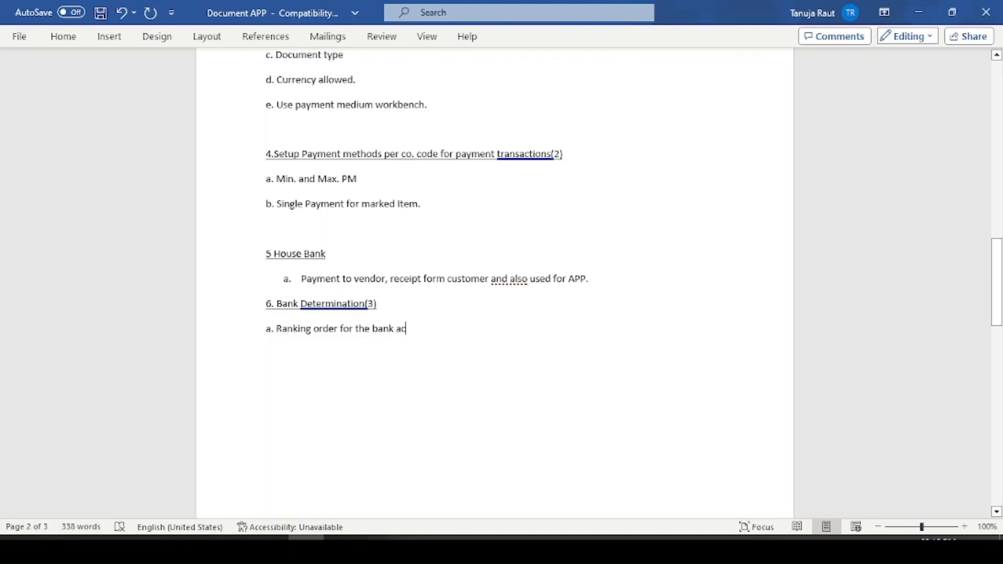
- Add the point "b. House and Subaccount" below the ranking order point
key("Return")
type("b.")
type("House")
key("BackSpace")
key("BackSpace")
key("BackSpace")
key("BackSpace")
key("BackSpace")
key("BackSpace")
type("House and Sub")
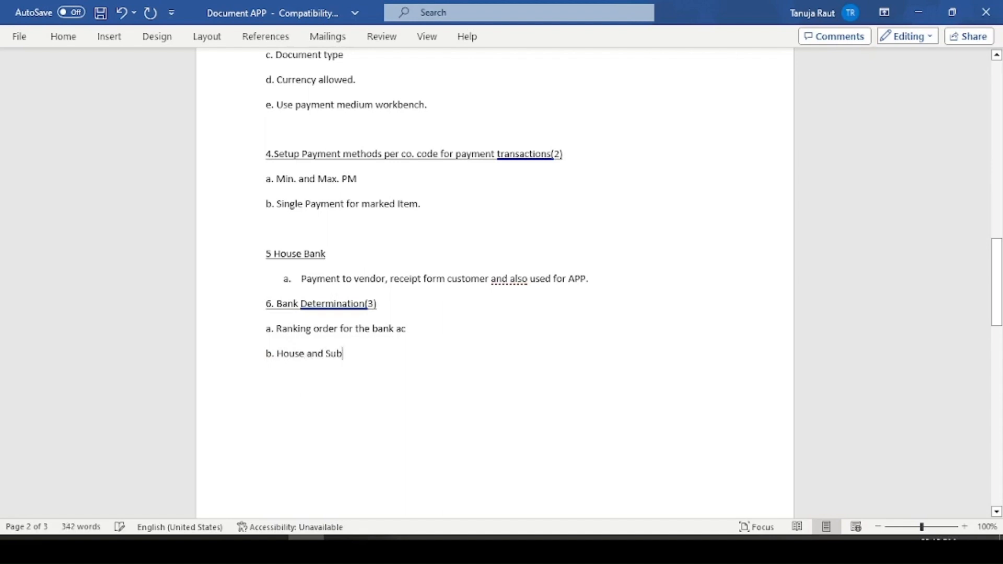
type("account")
- Add the point "c. Available funds." as the third item under Bank Determination
key("Return")
type("c.")
type("Available funcds")
key("BackSpace")
key("BackSpace")
key("BackSpace")
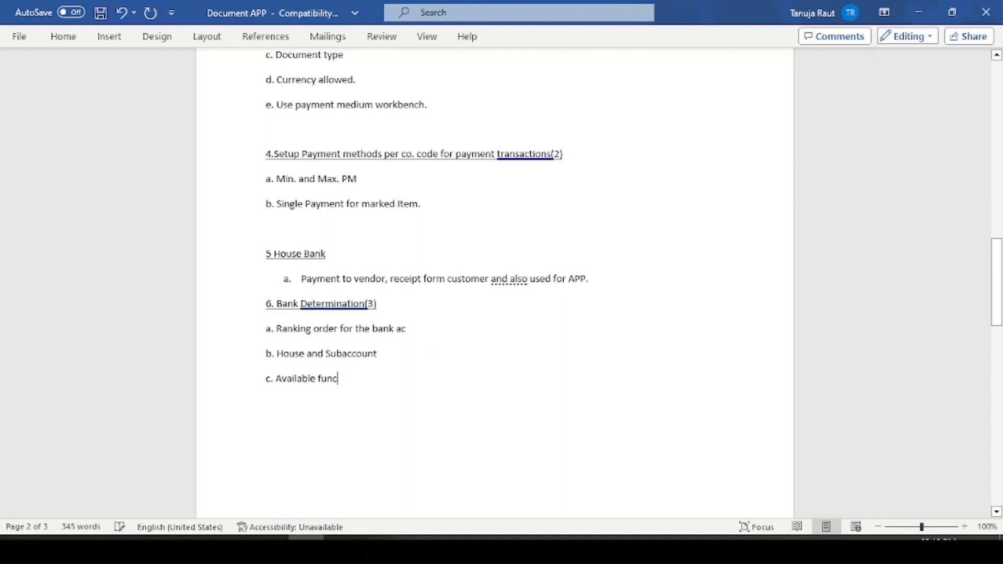
type("ds.")
- Switch to SAP, position the bank selection list at paying company code 2610 and select that entry
left_click(449, 549)
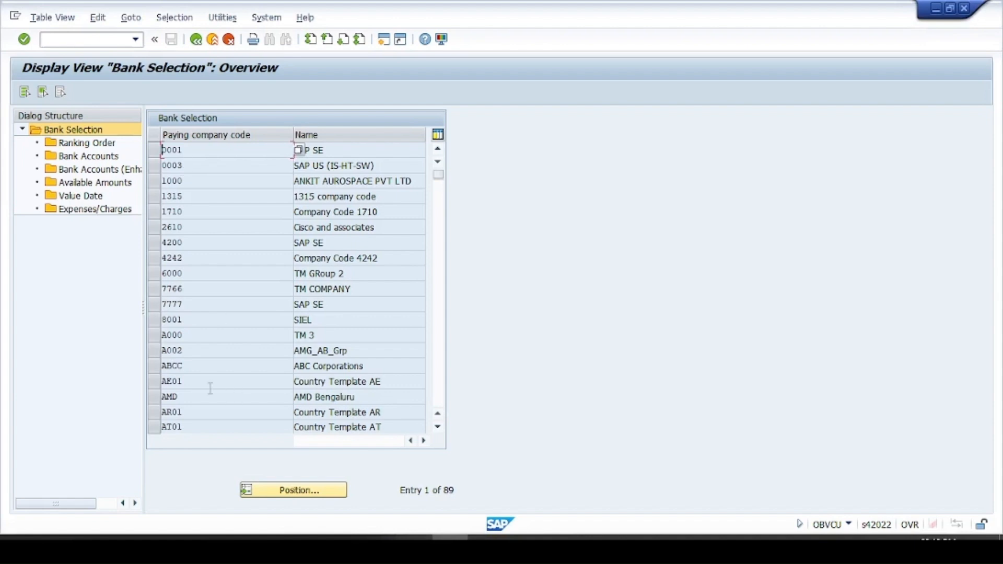
left_click(288, 493)
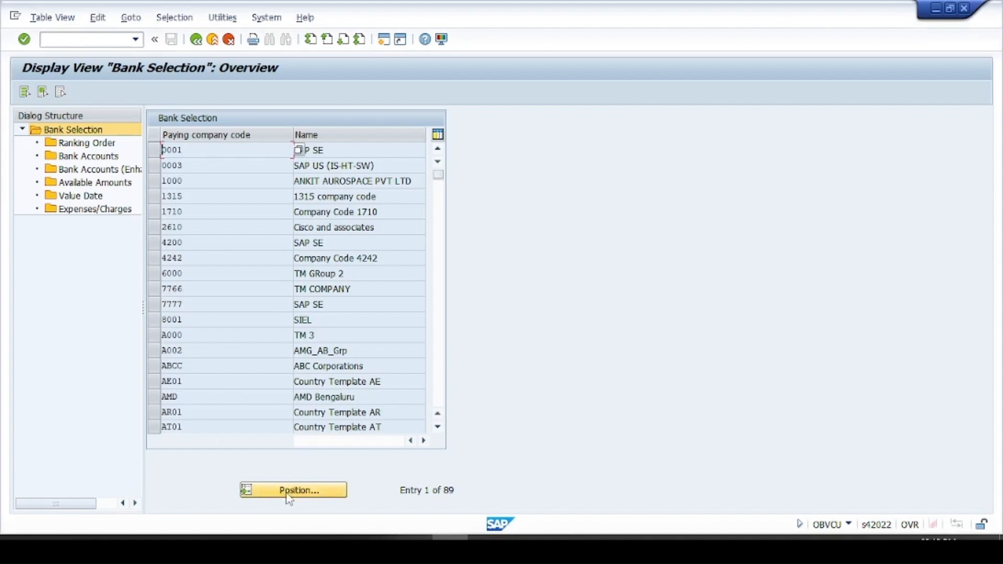
type("2610")
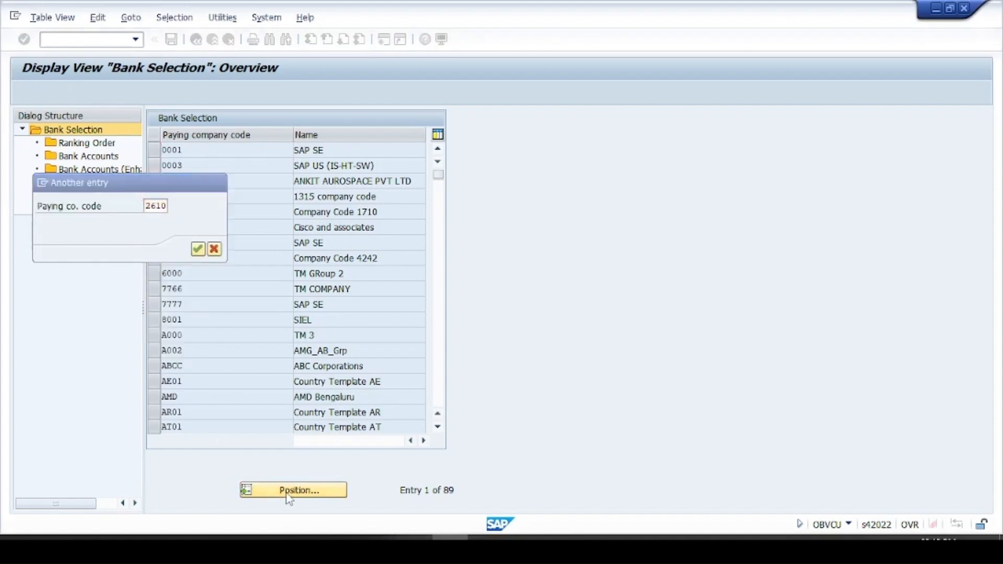
key("Return")
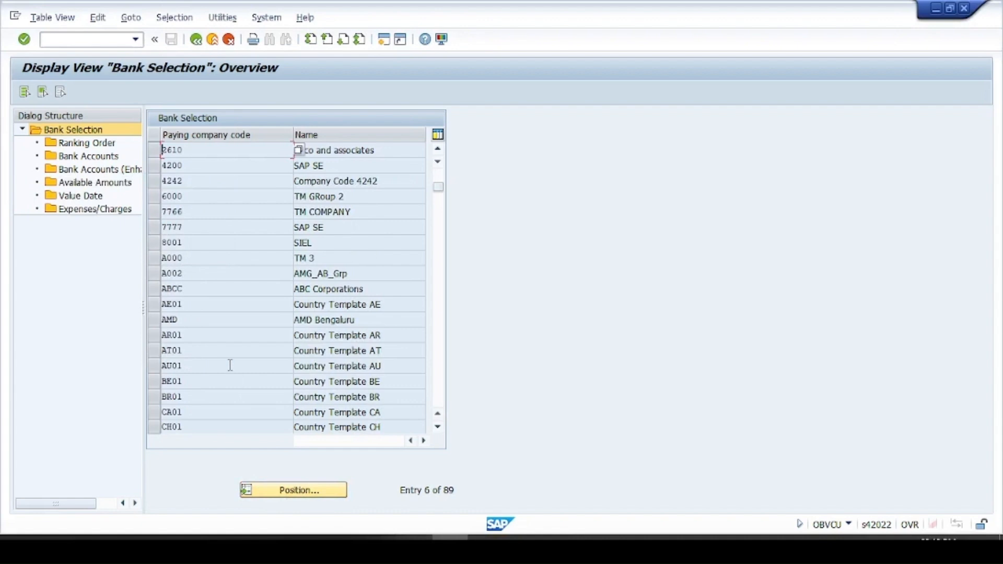
left_click(150, 151)
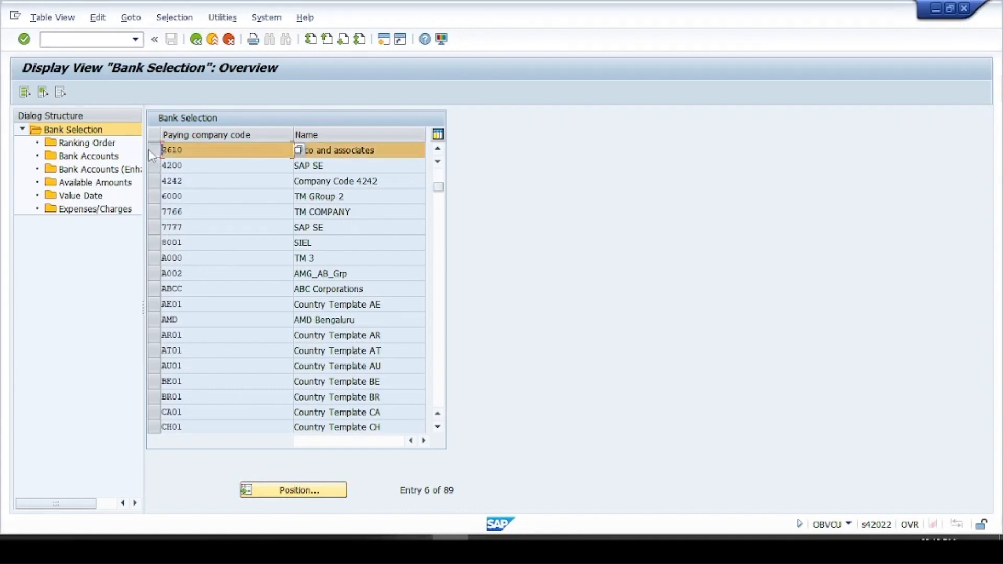
- Review the ranking order, bank accounts and available amounts of the selected paying company code, and return to the Word document
double_click(83, 143)
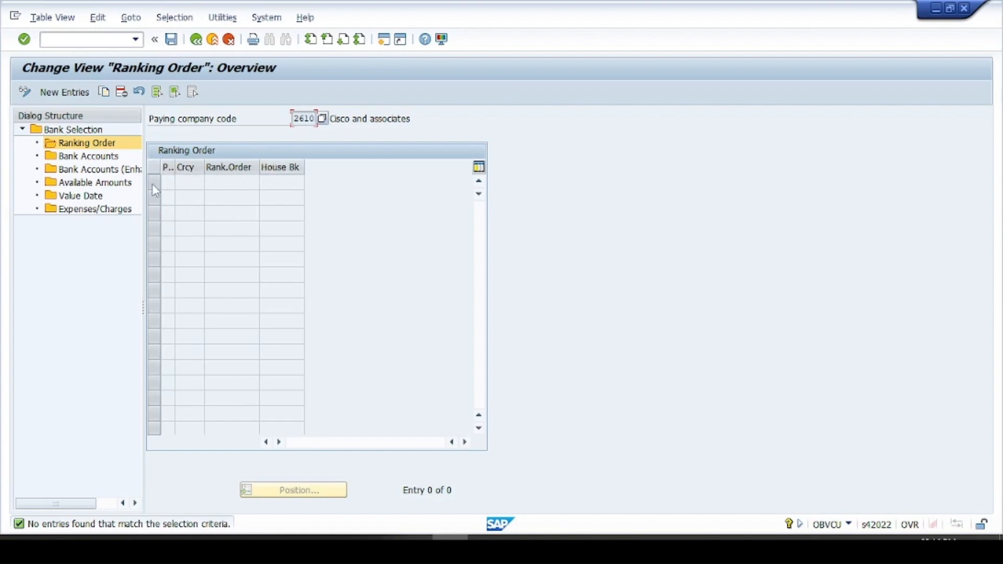
left_click(83, 157)
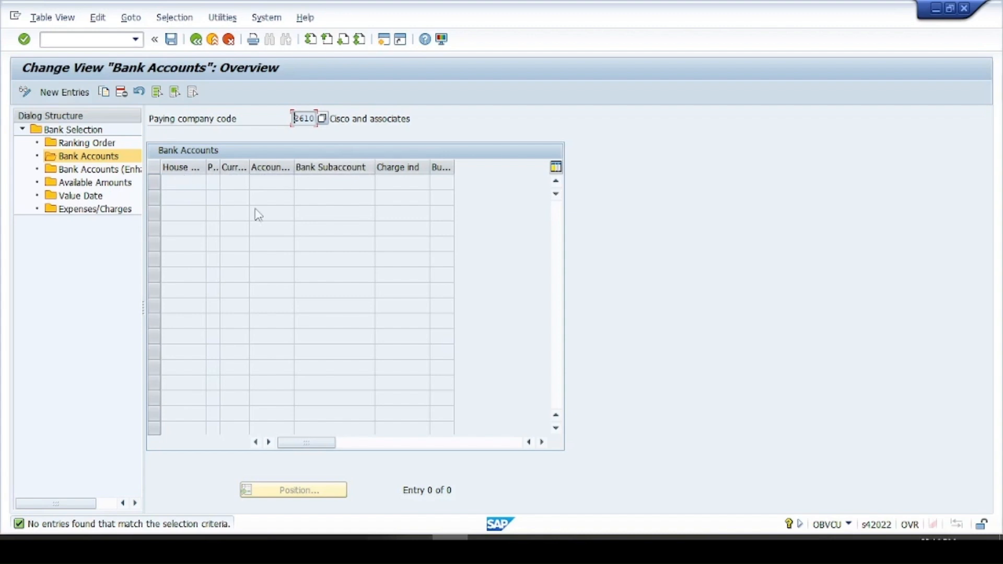
left_click(87, 184)
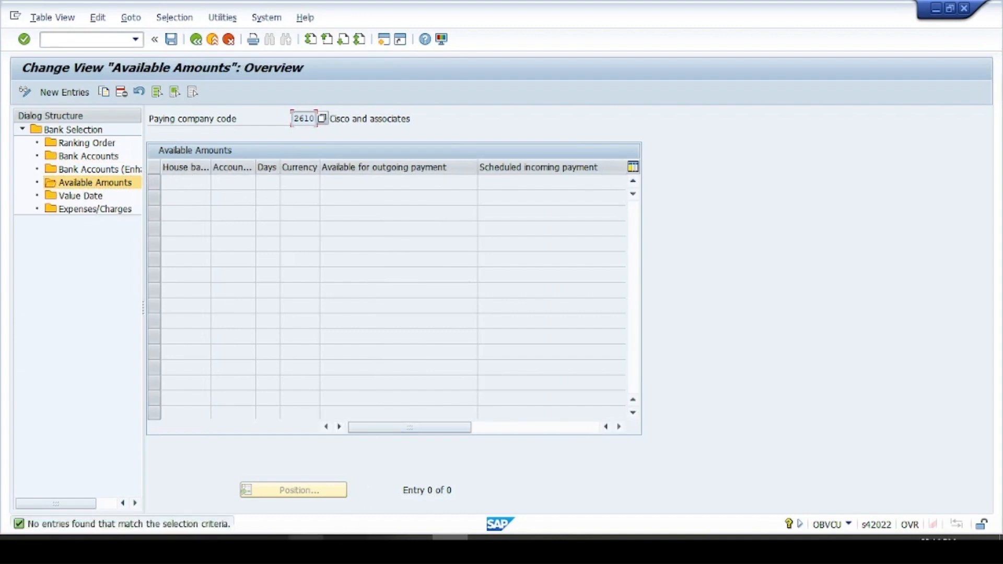
left_click(307, 544)
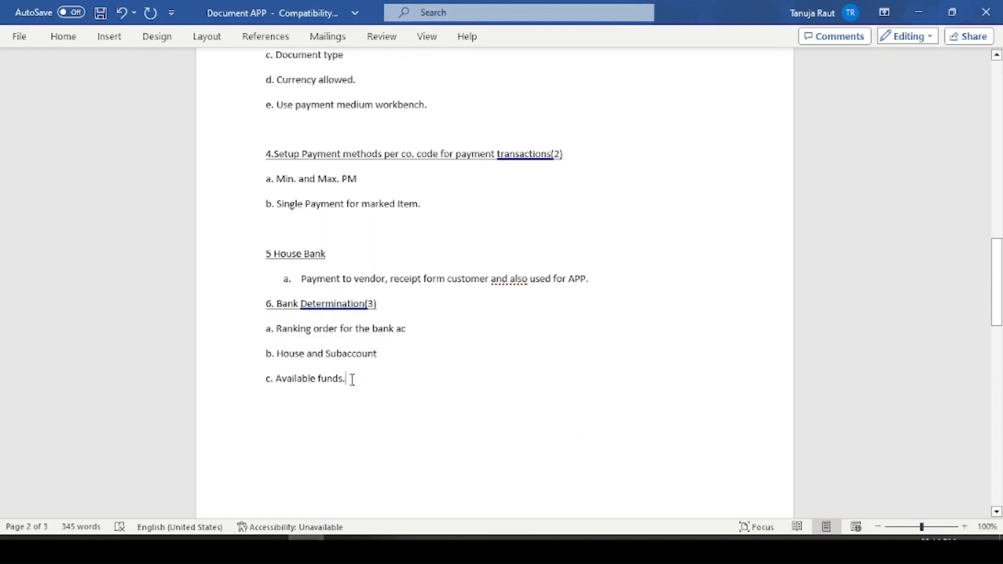